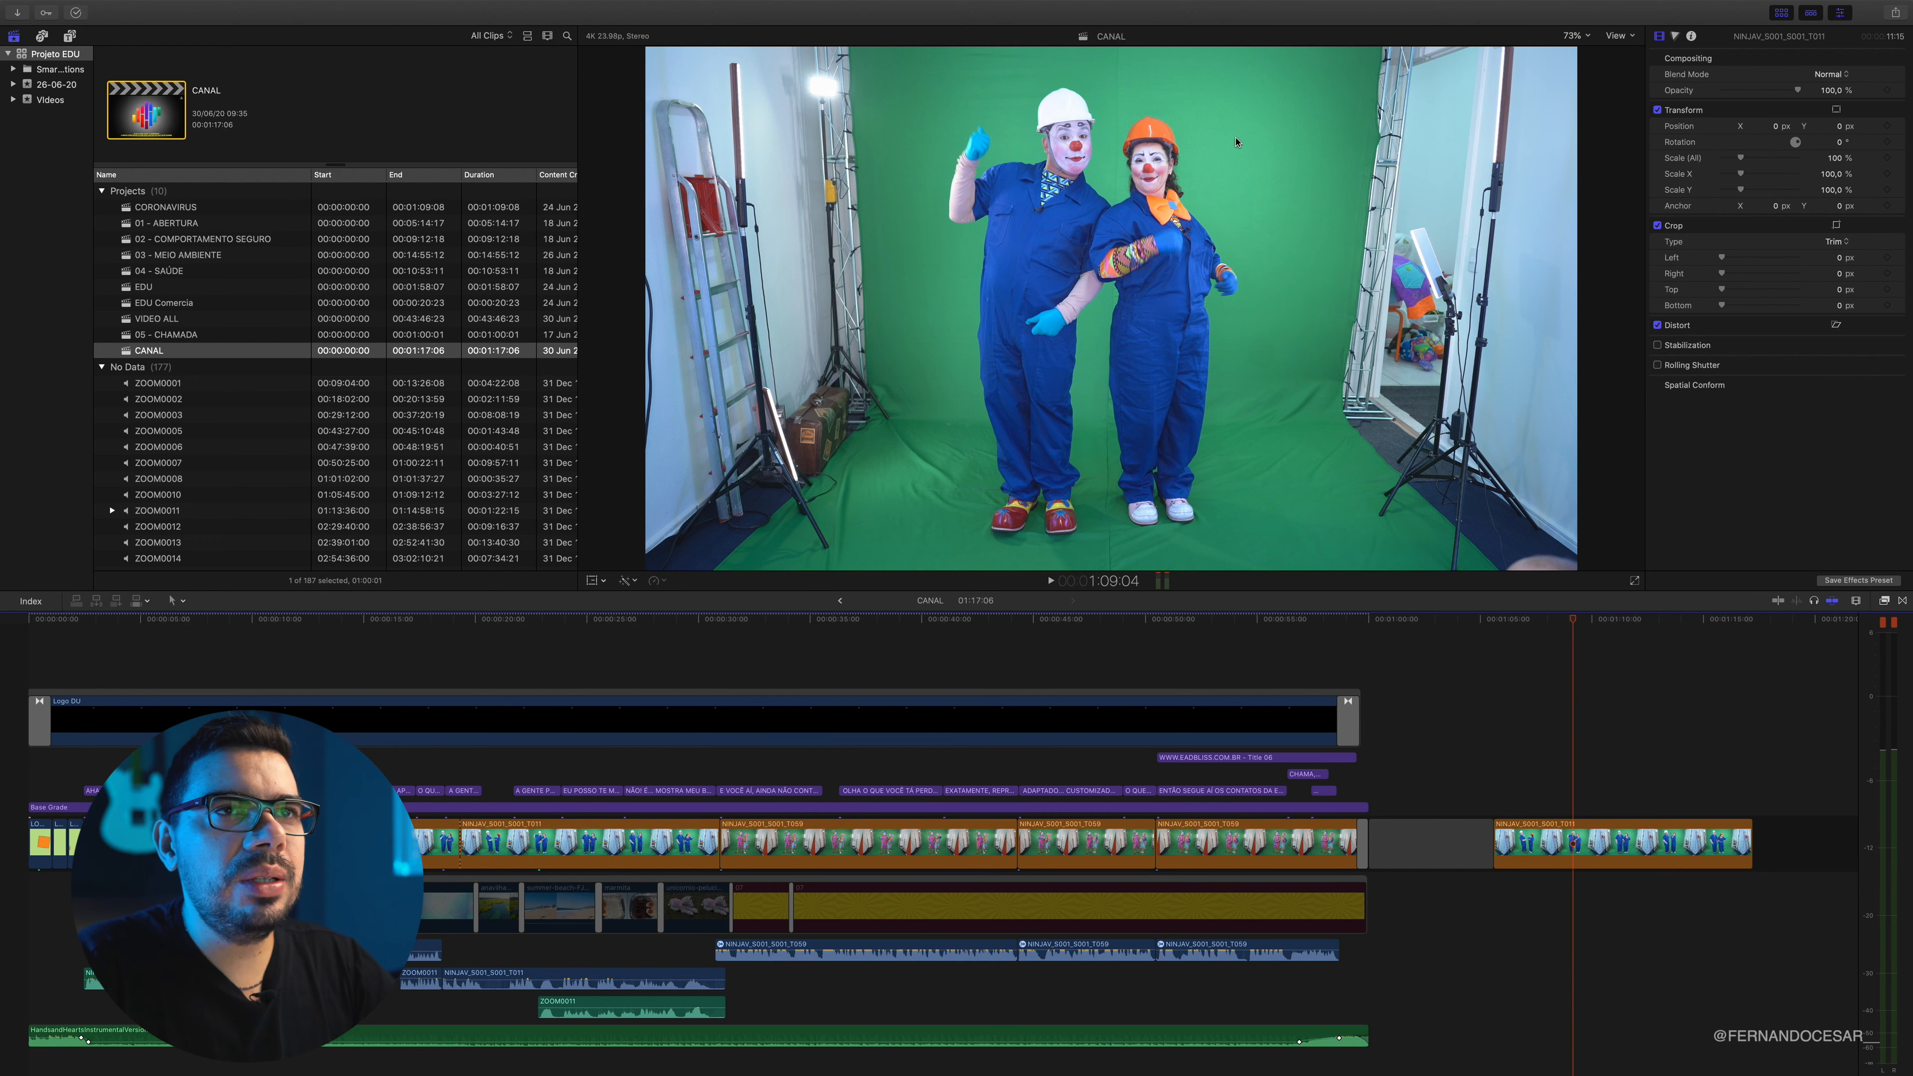
Inspect the green-screen footage in the viewer at 200% zoom and return the viewer to Fit
click(1574, 35)
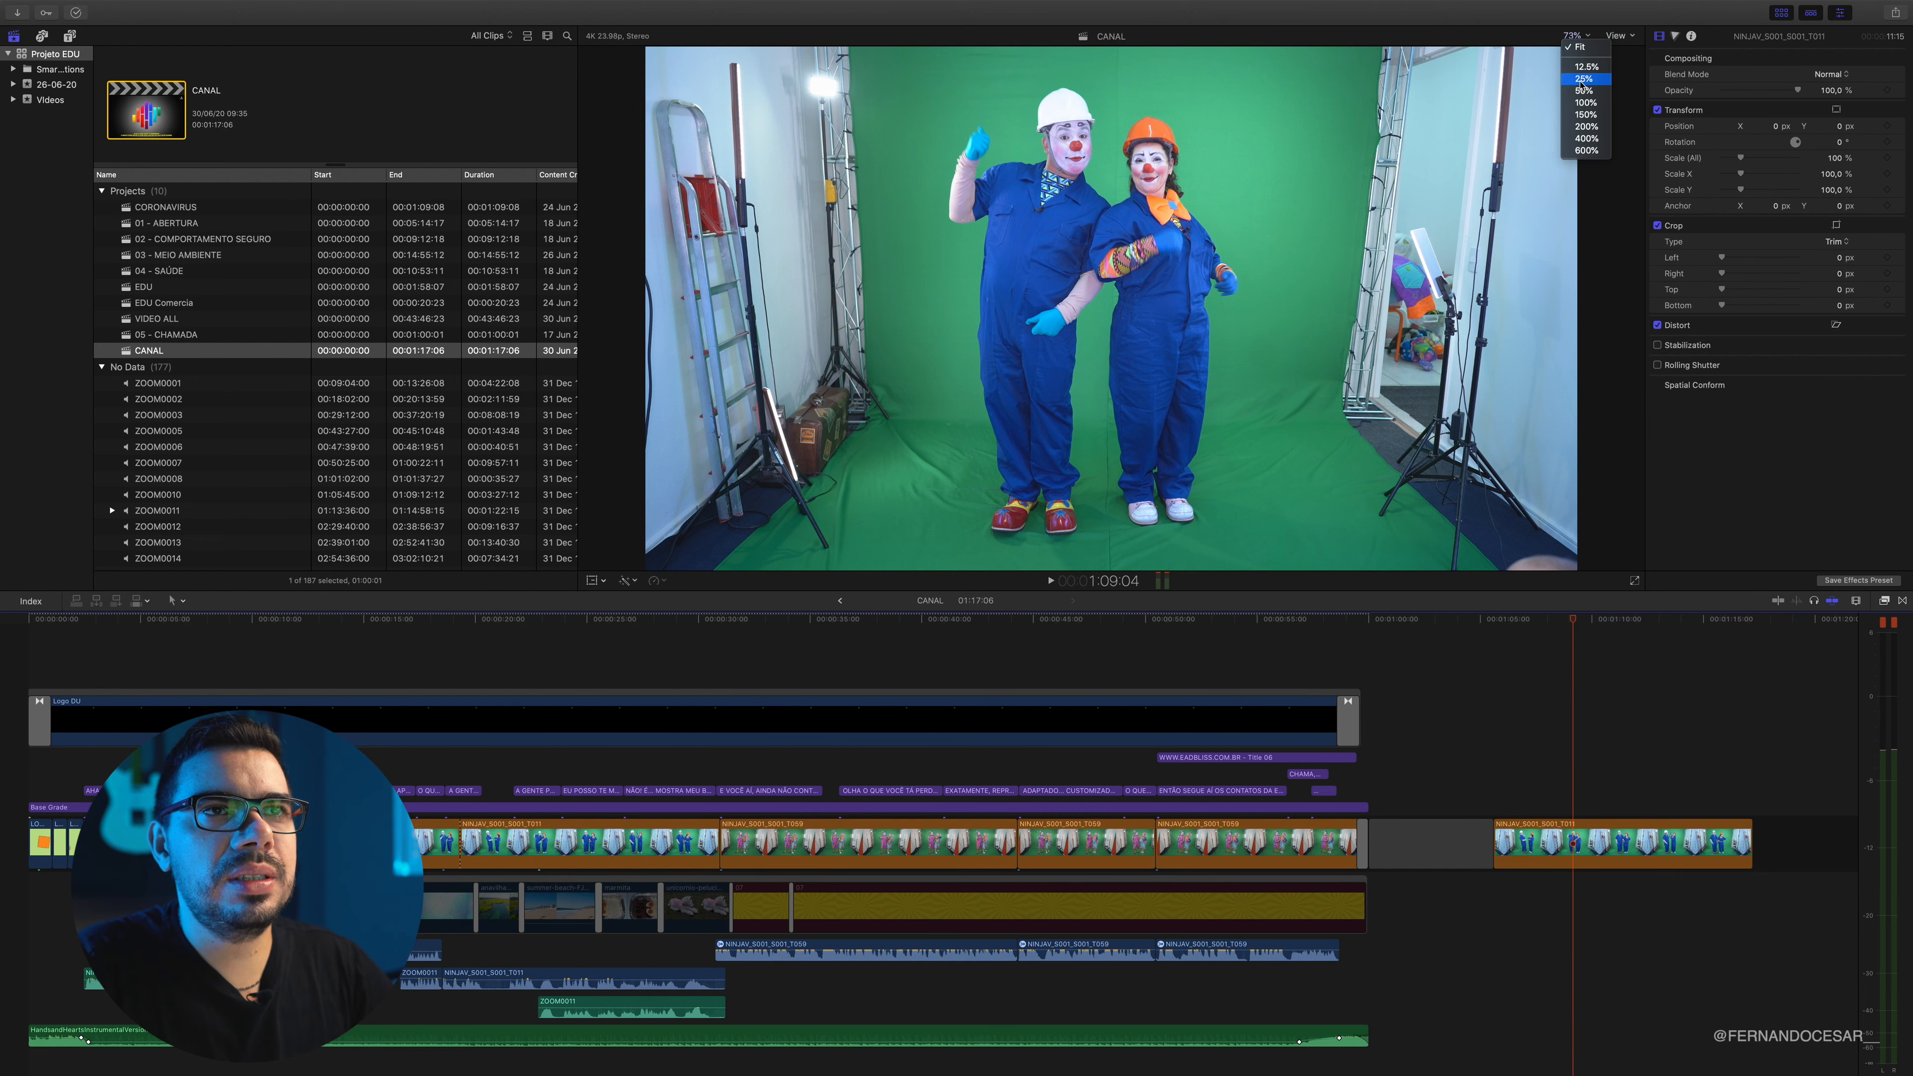
click(1581, 127)
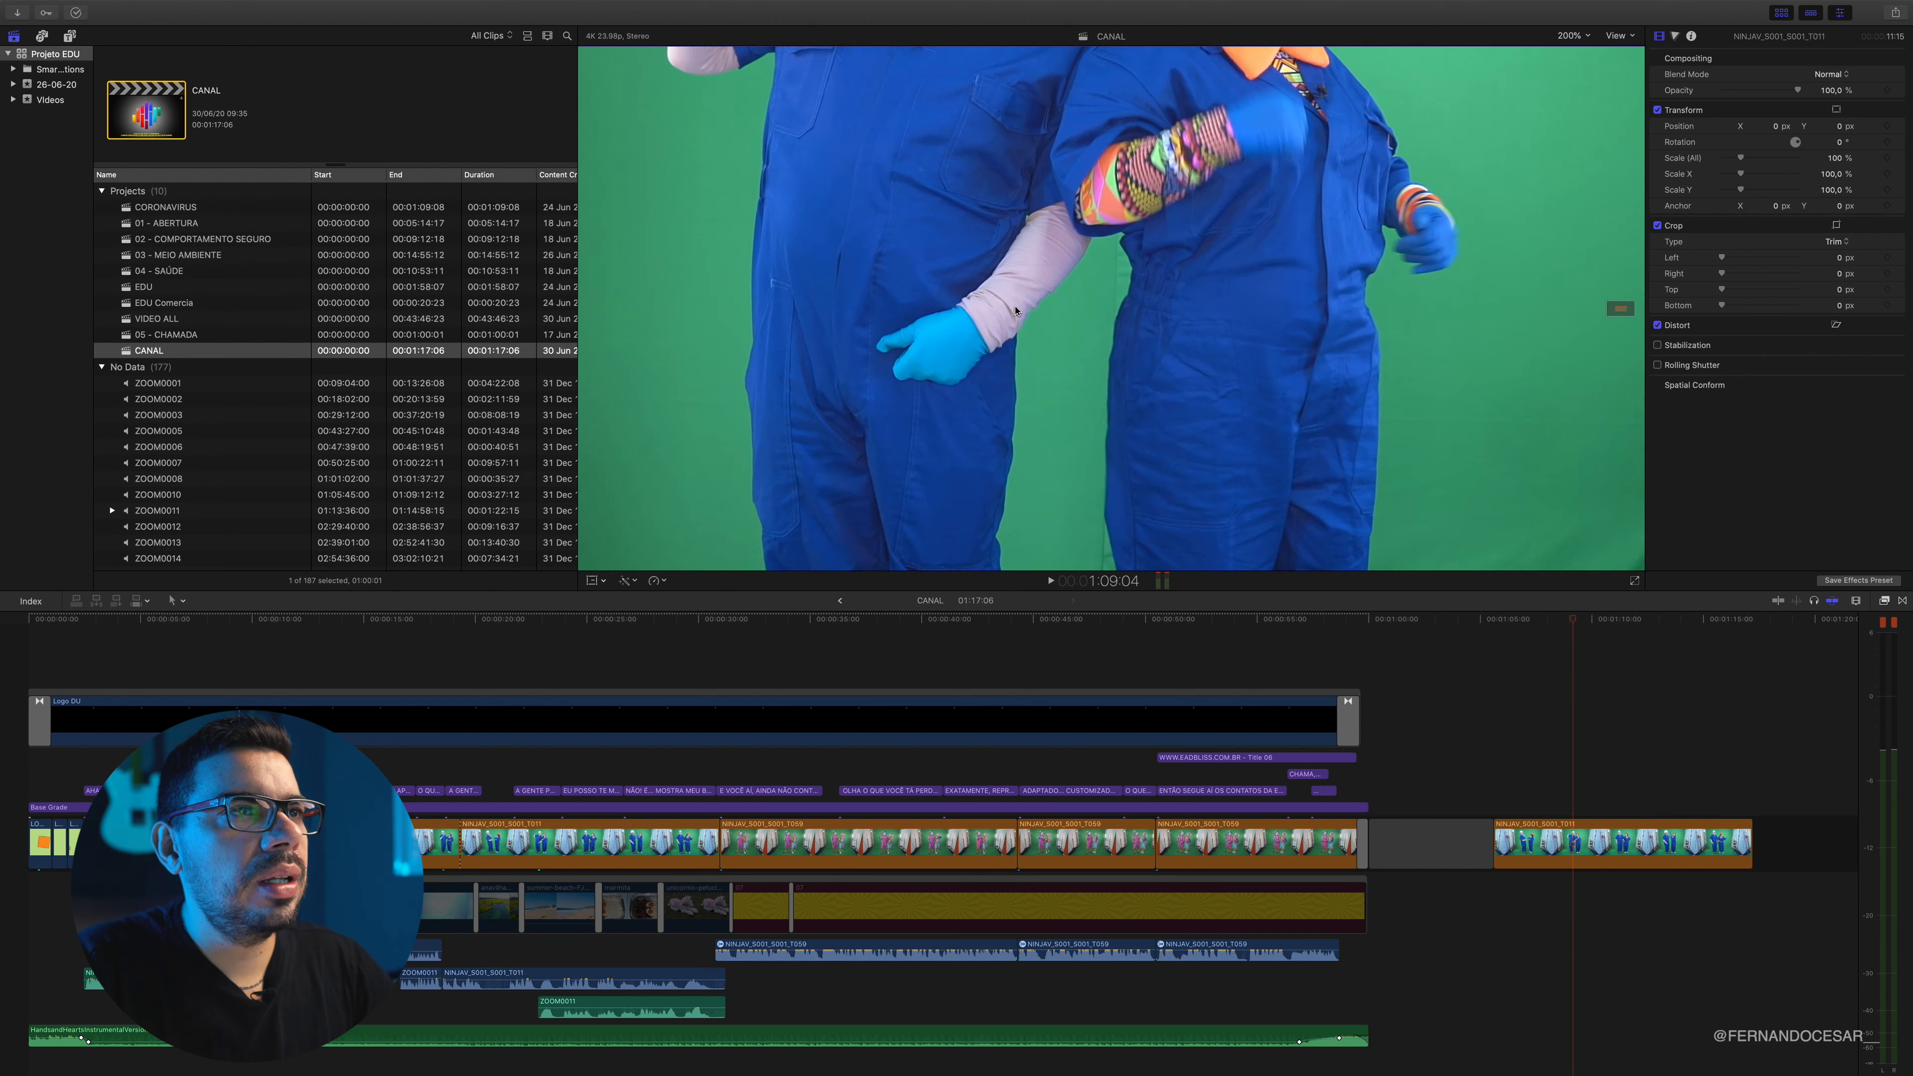
scroll(1414, 324, up, 2)
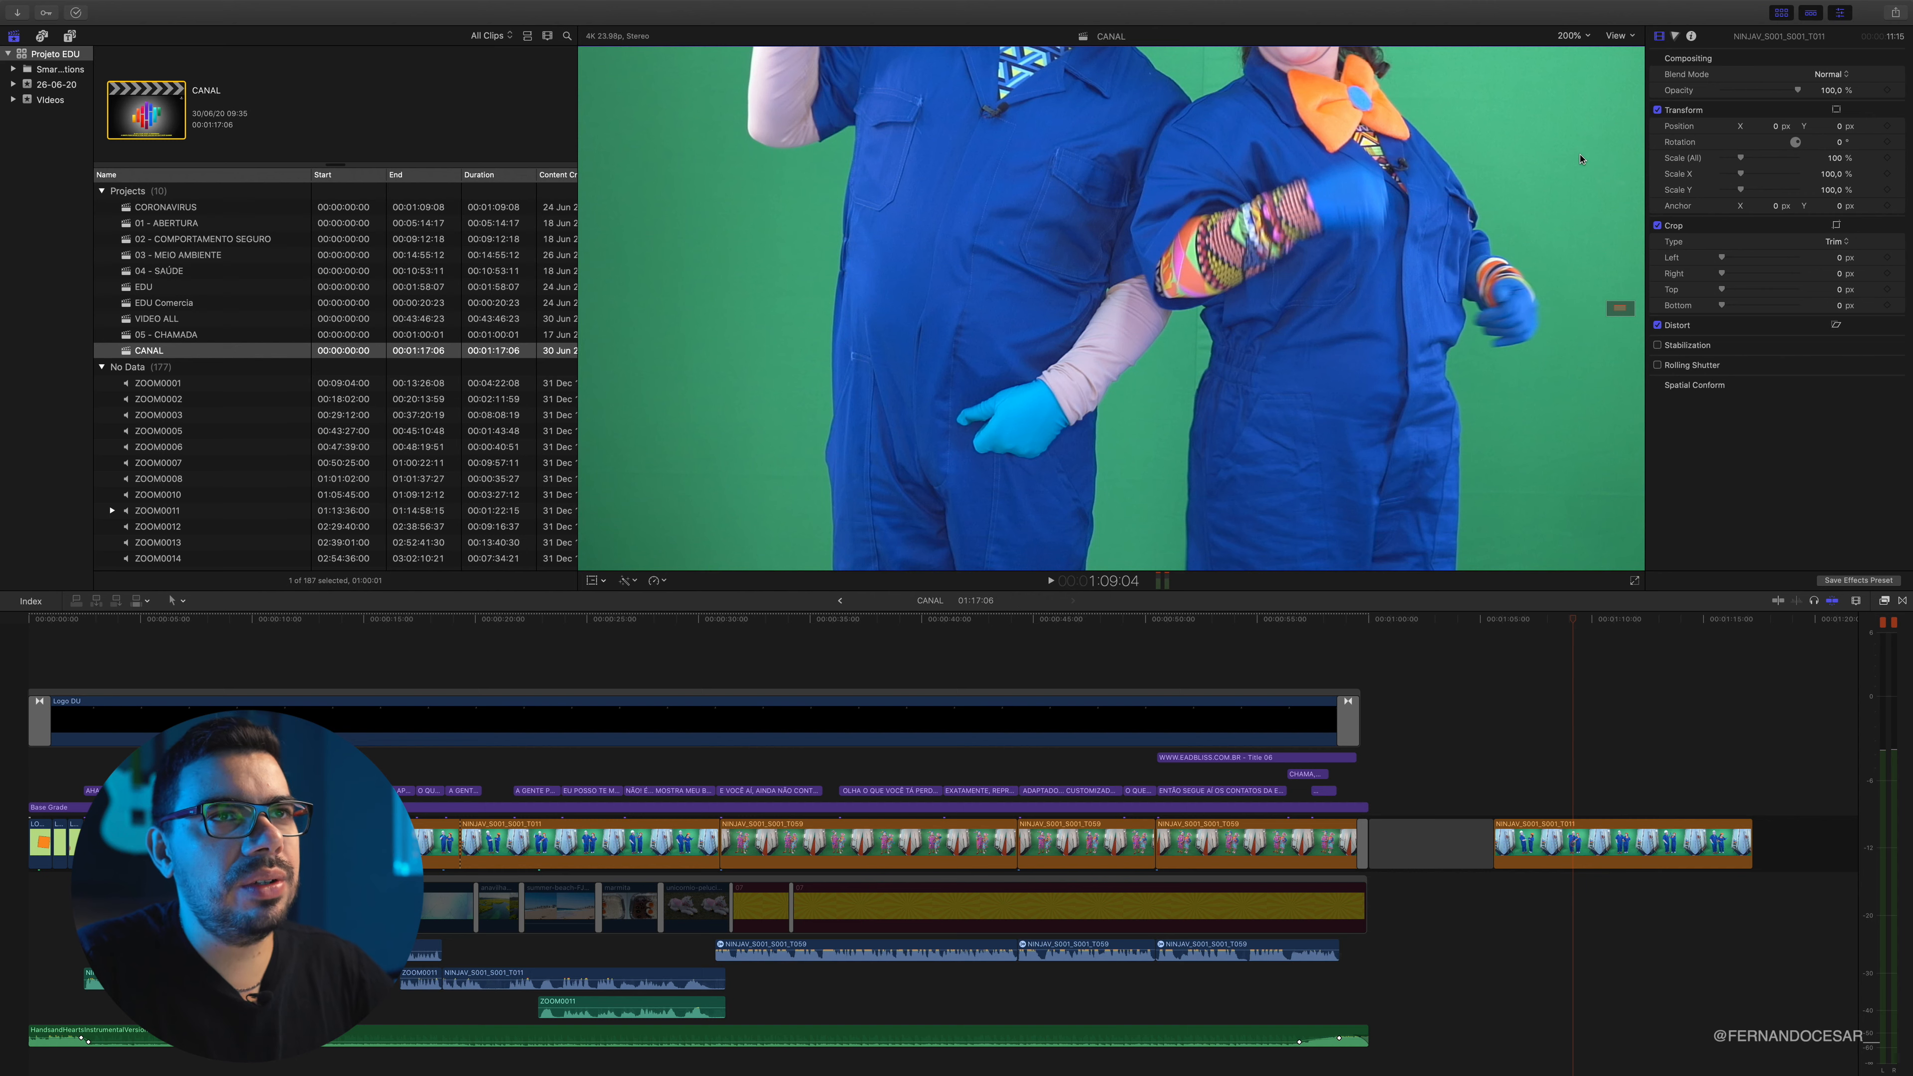
click(1578, 38)
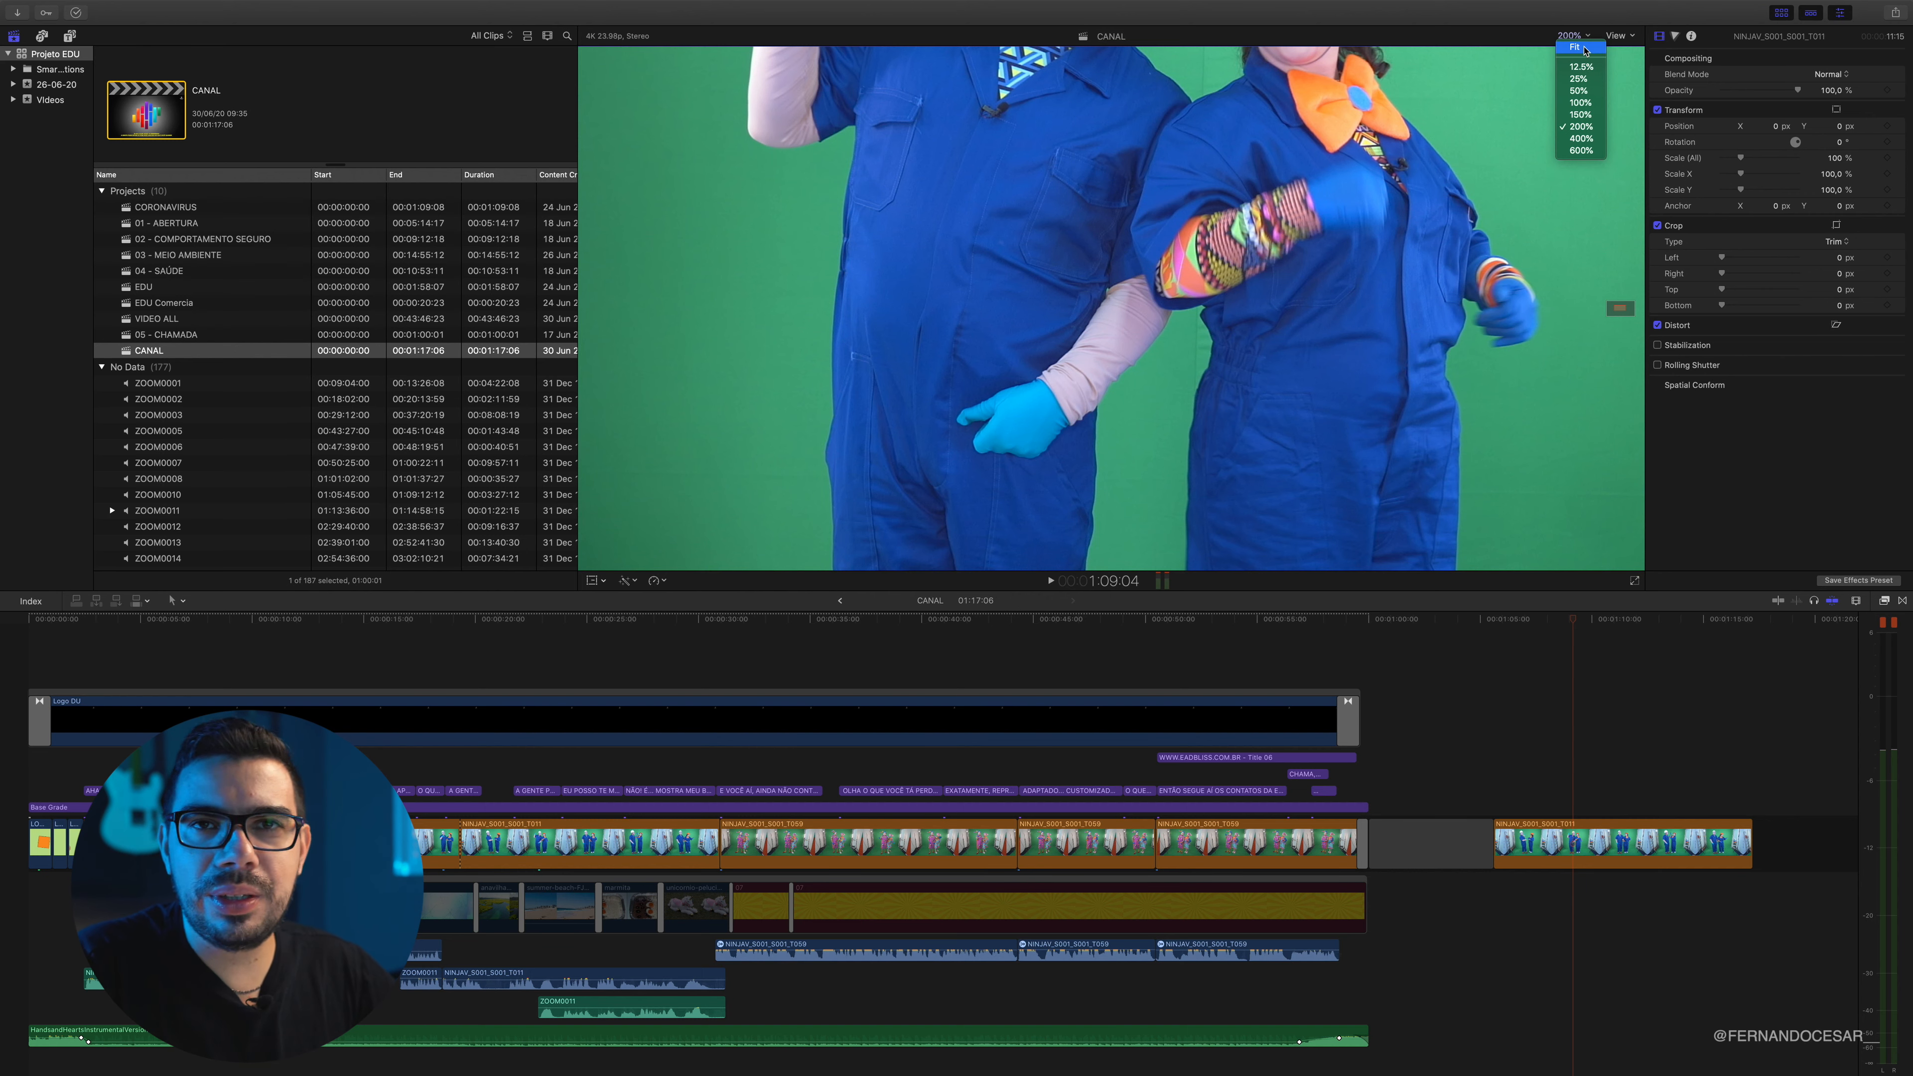
click(1586, 50)
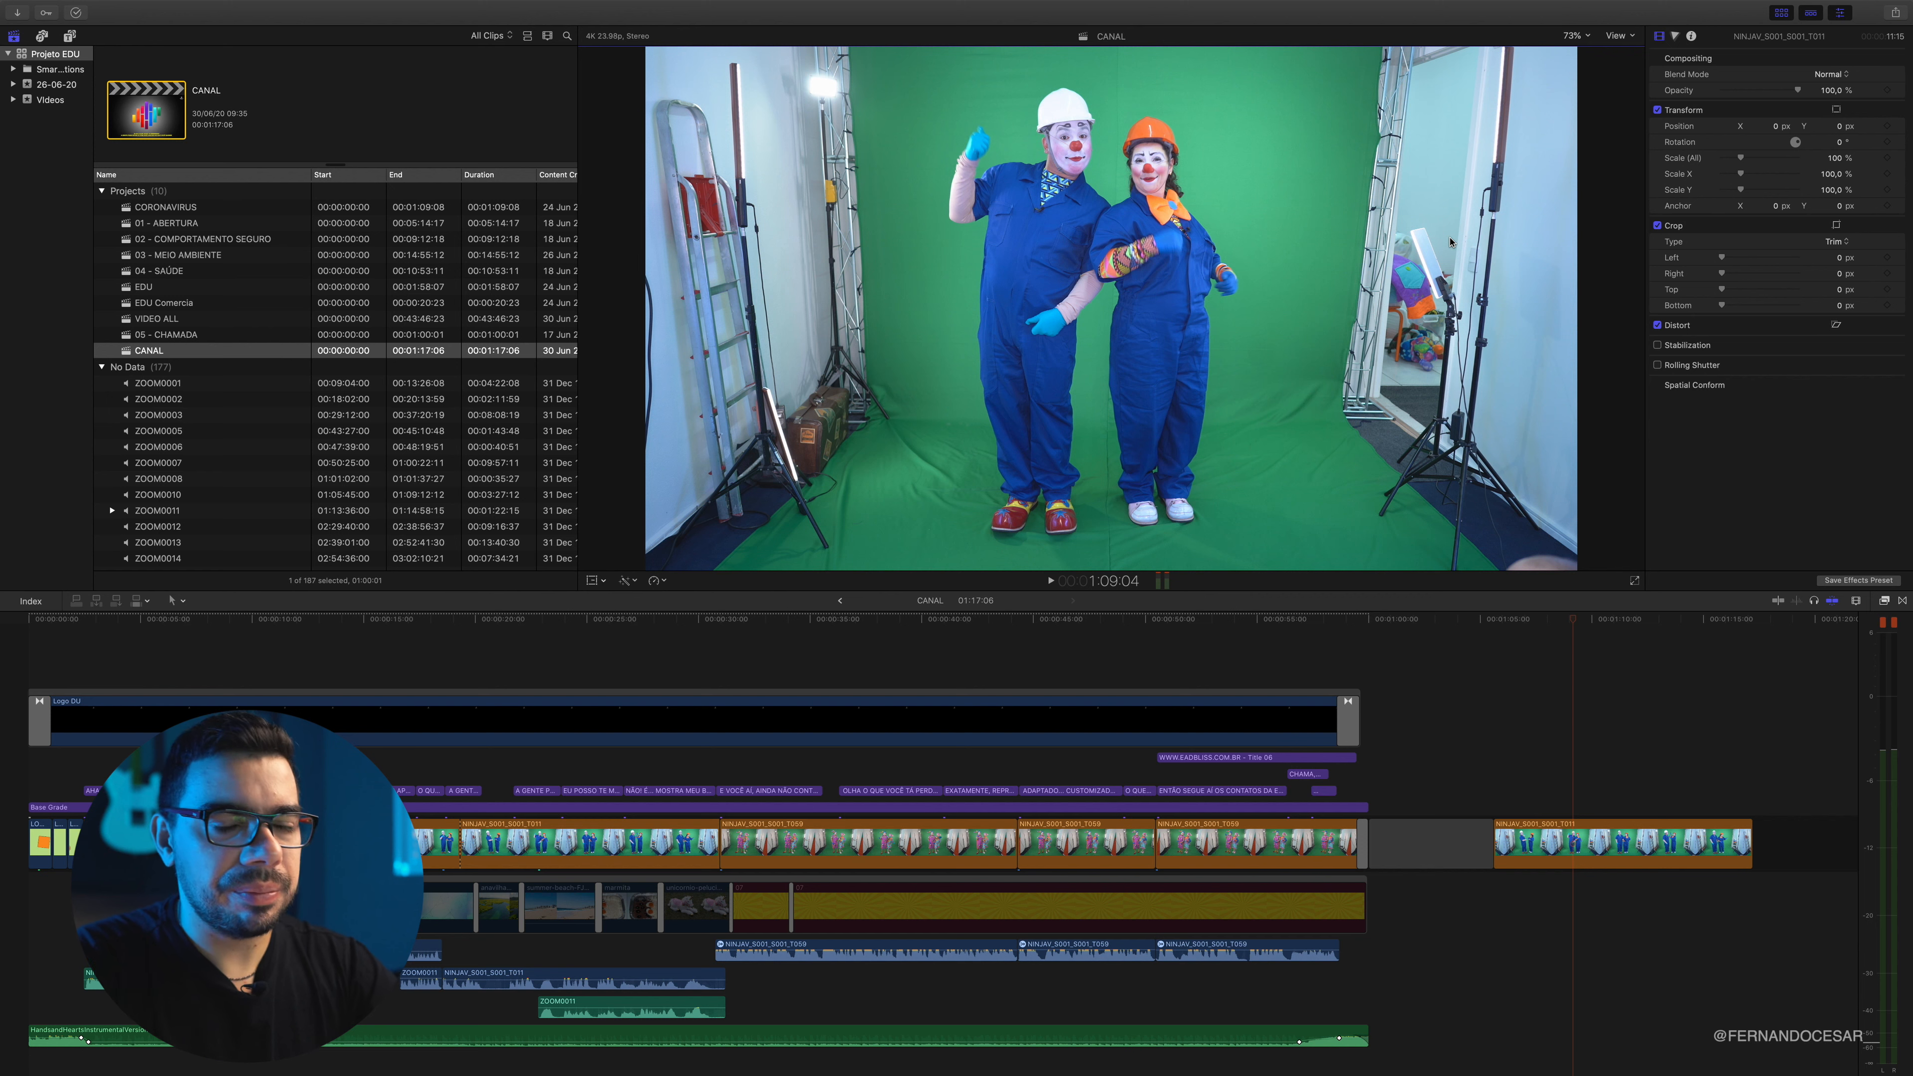
Apply the Keyer effect to the separate green-screen clip at the end of the CANAL timeline
click(1551, 622)
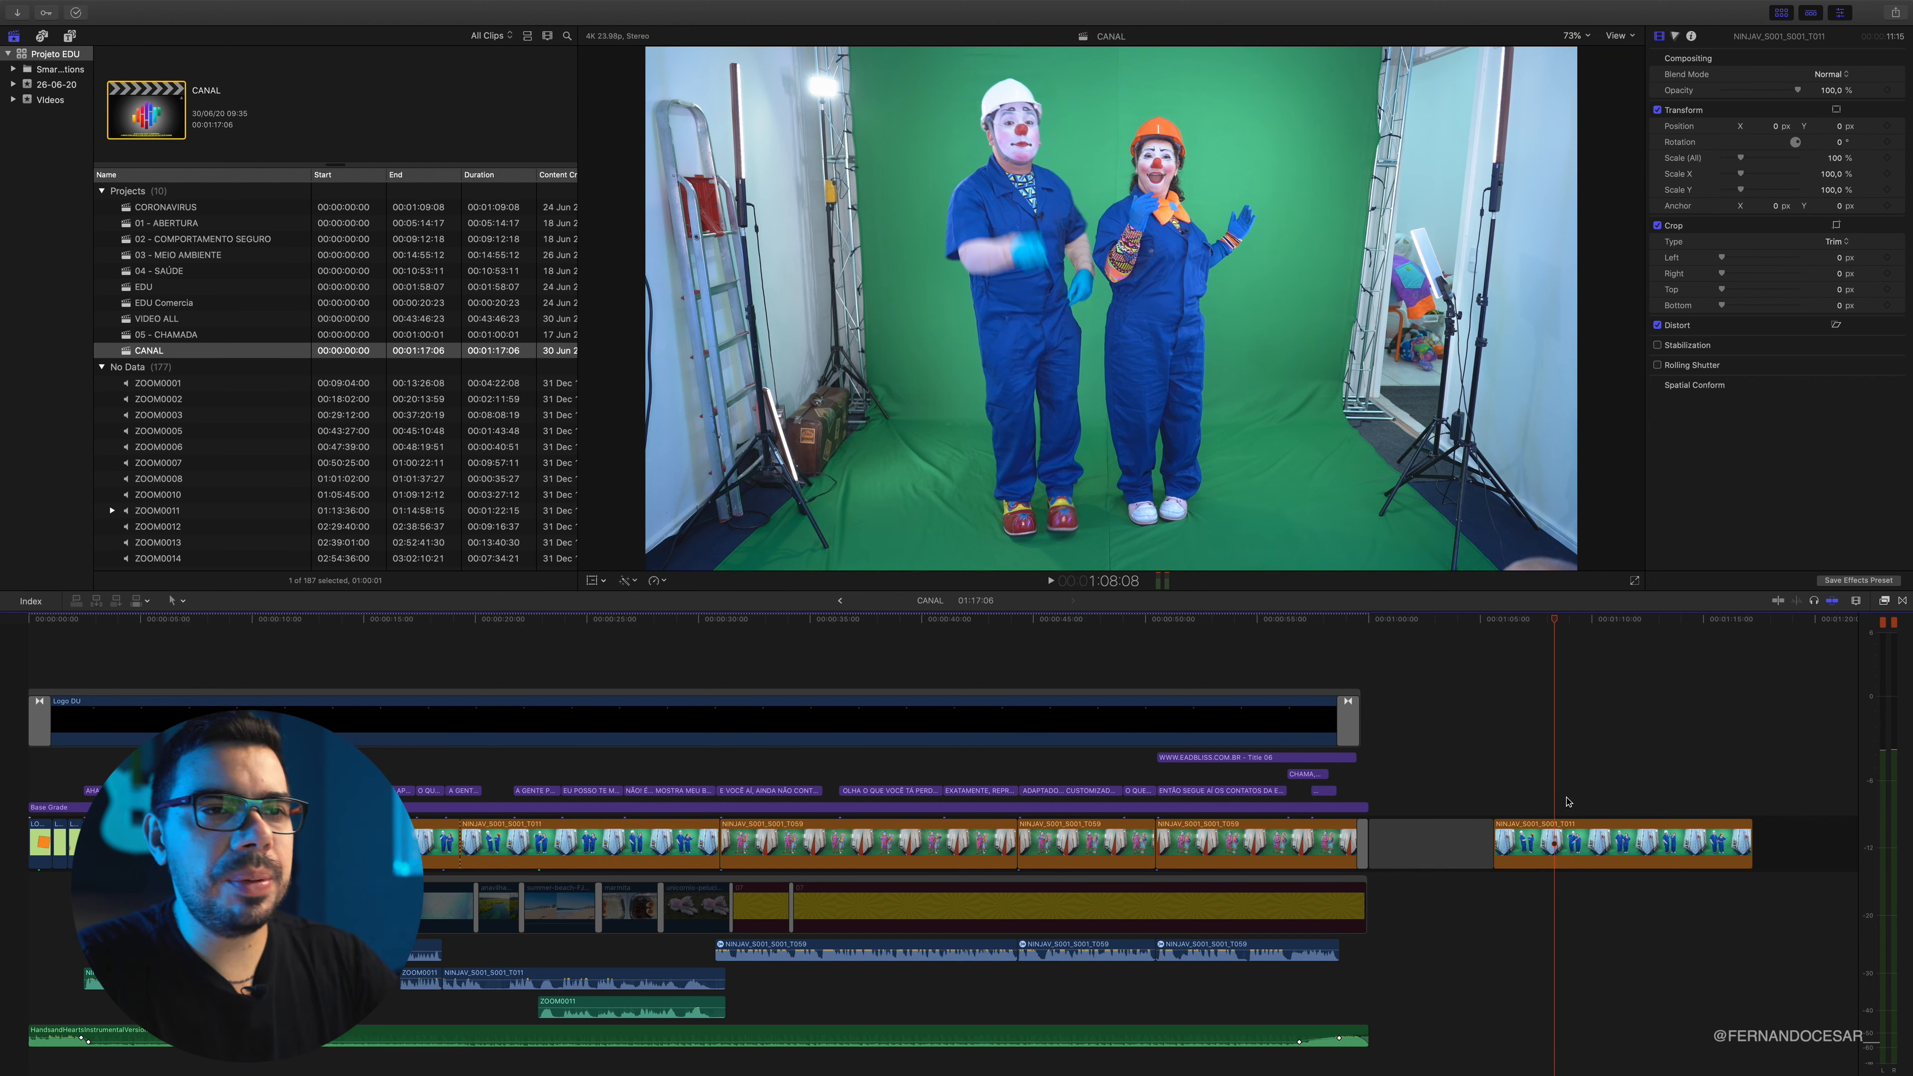
click(1571, 833)
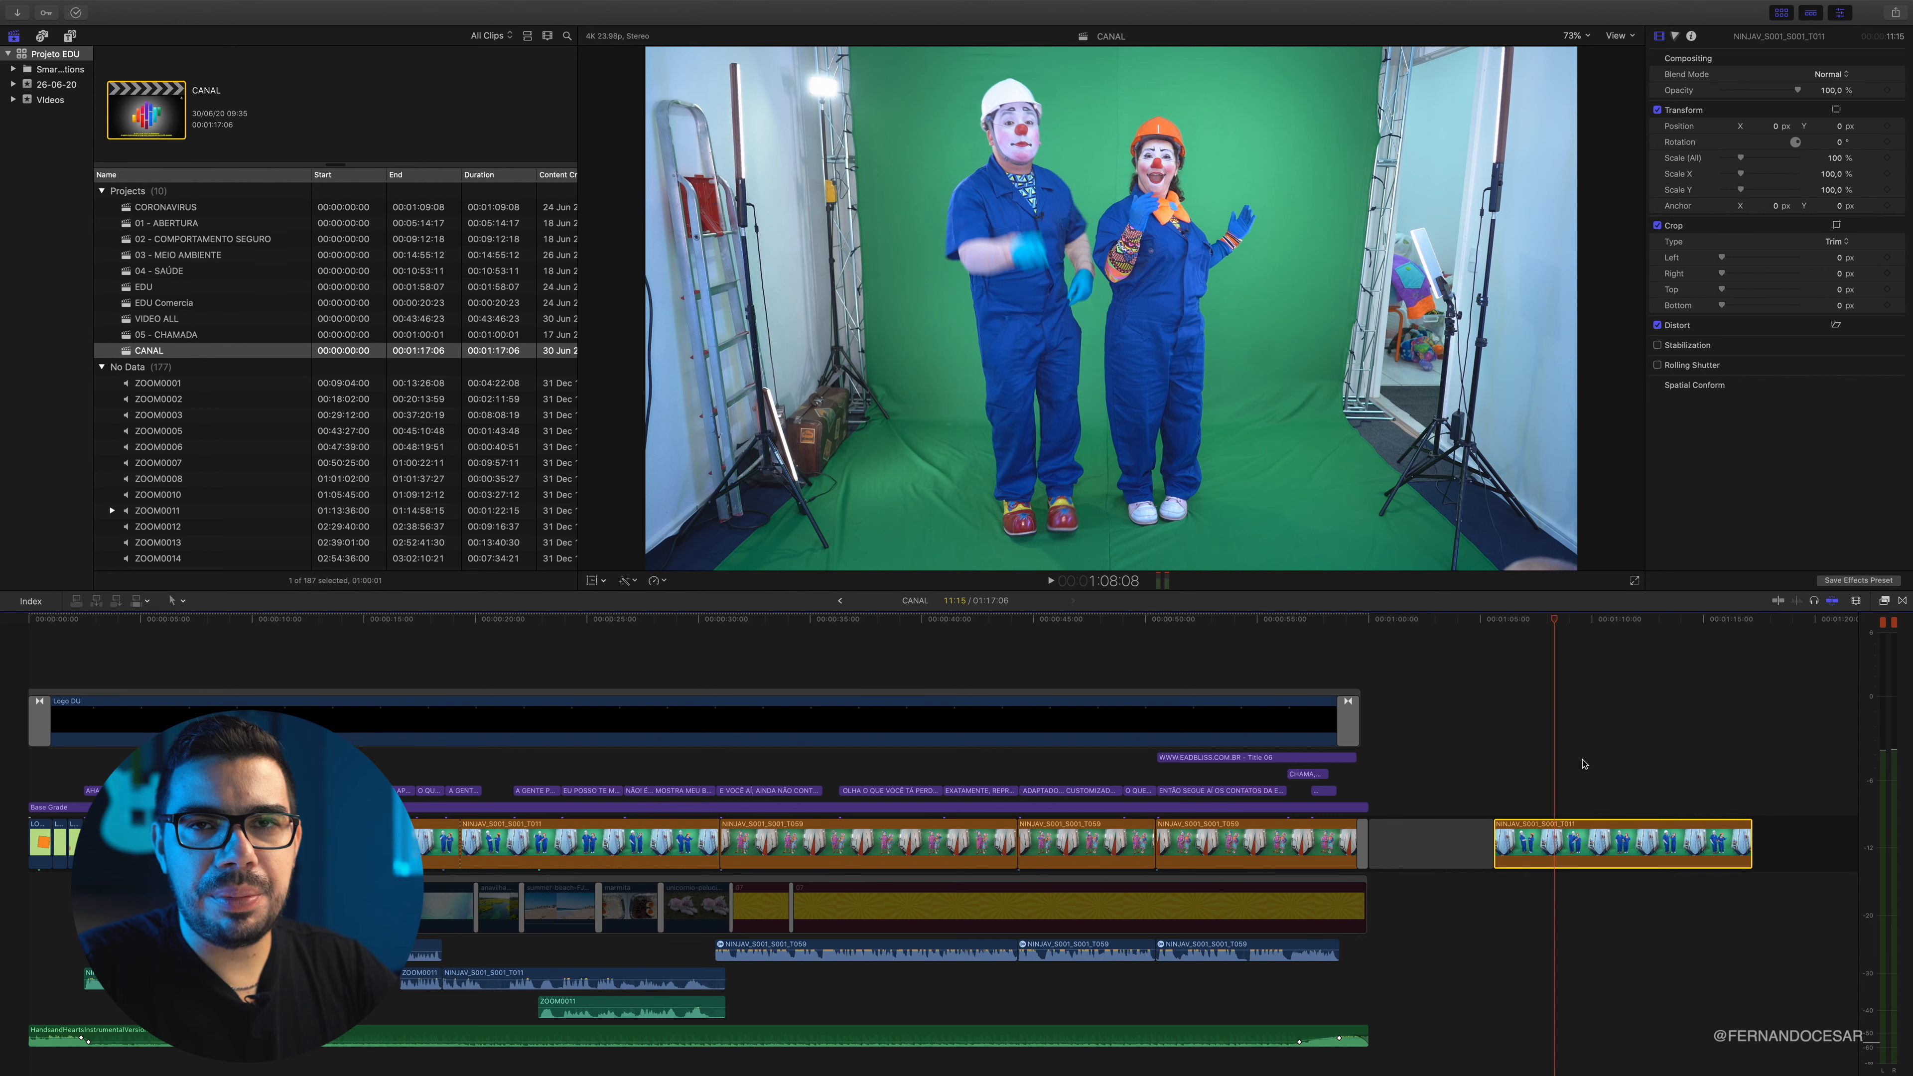
scroll(1584, 764, right, 3)
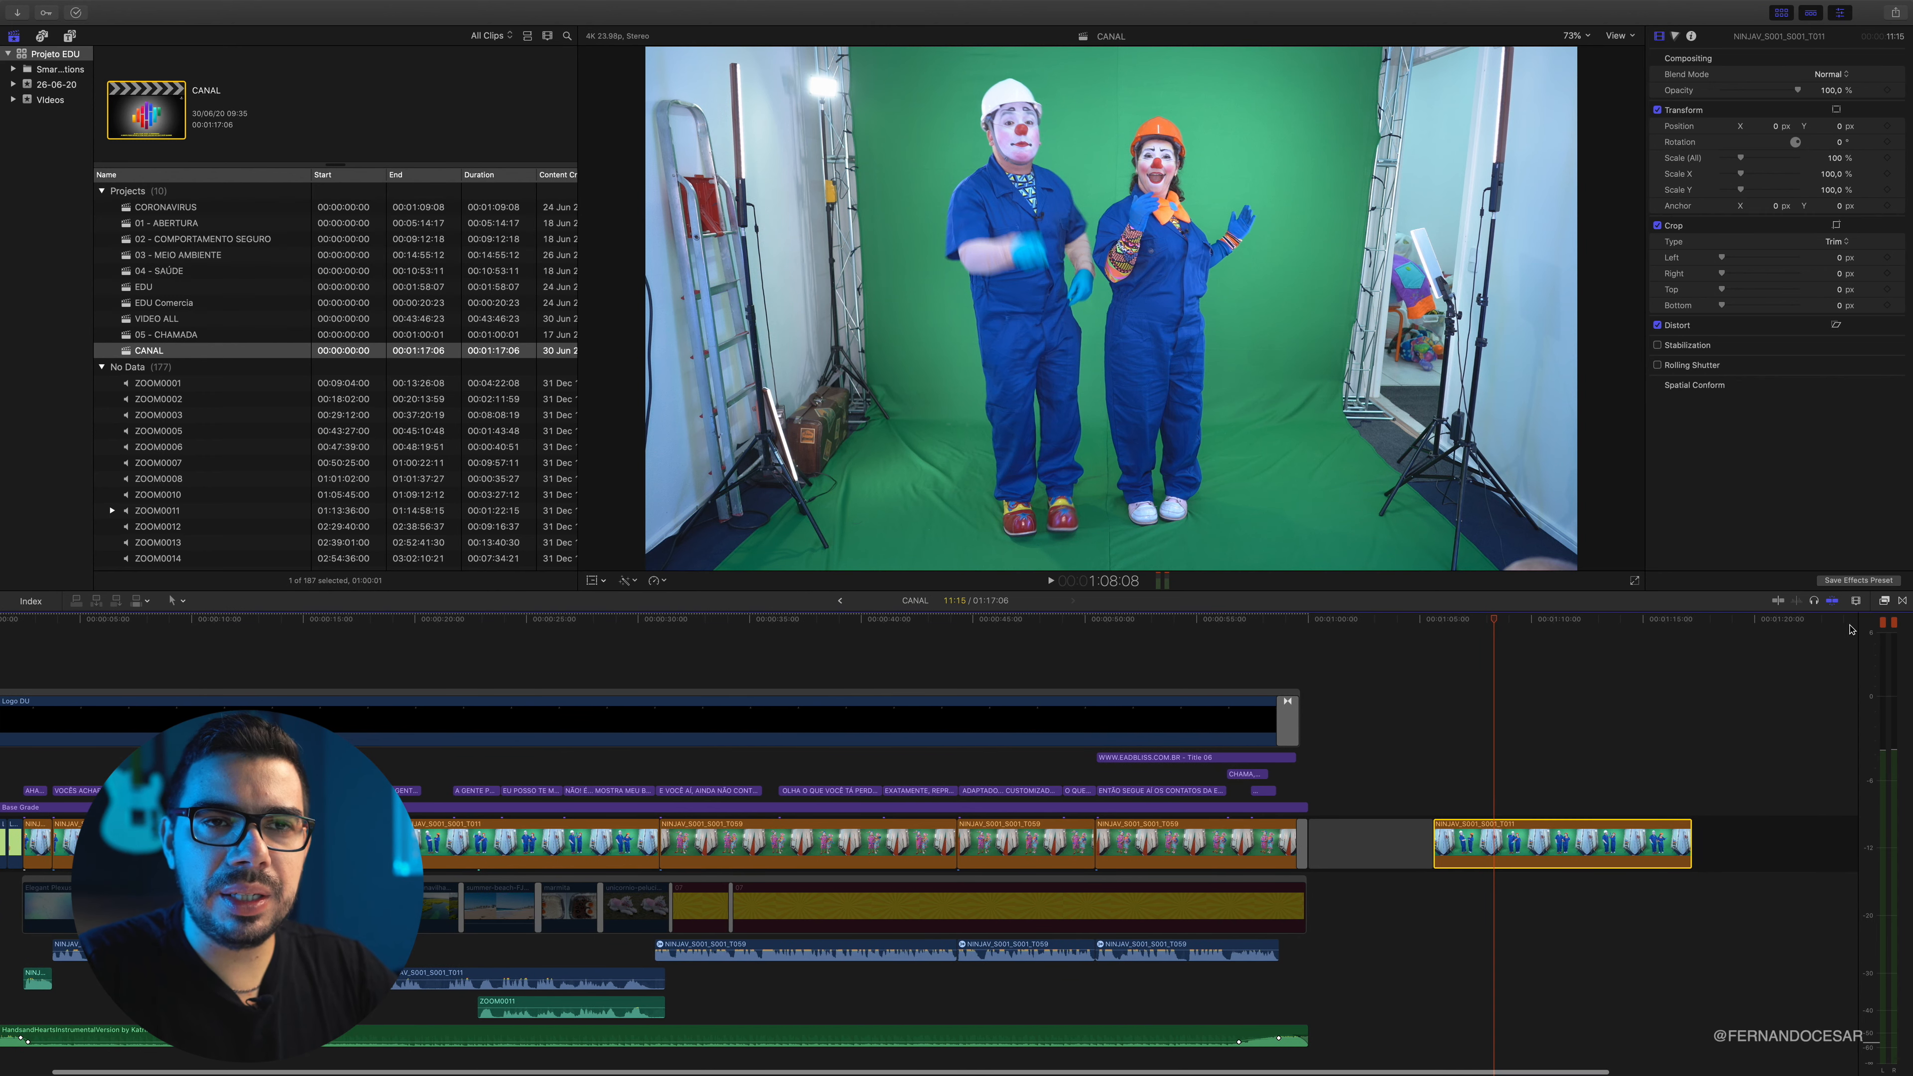
click(1884, 601)
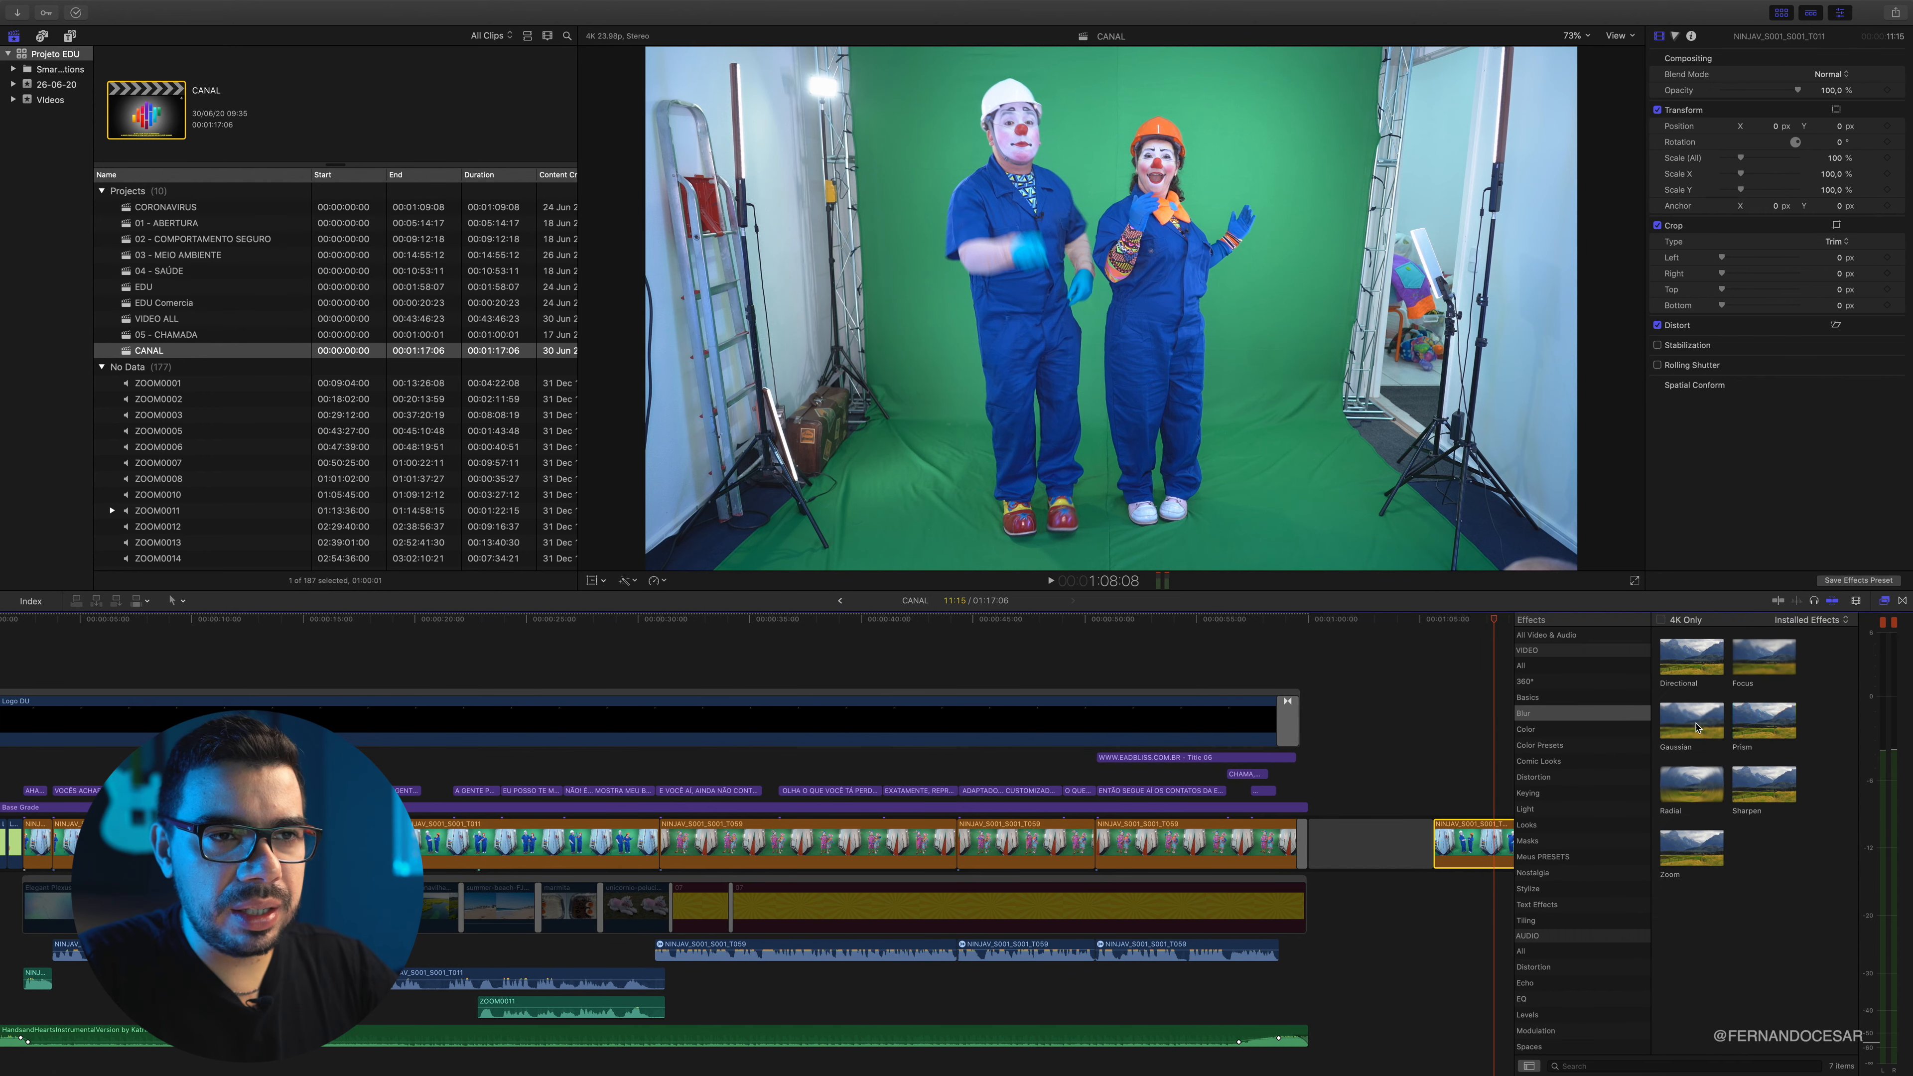
scroll(1487, 777, right, 10)
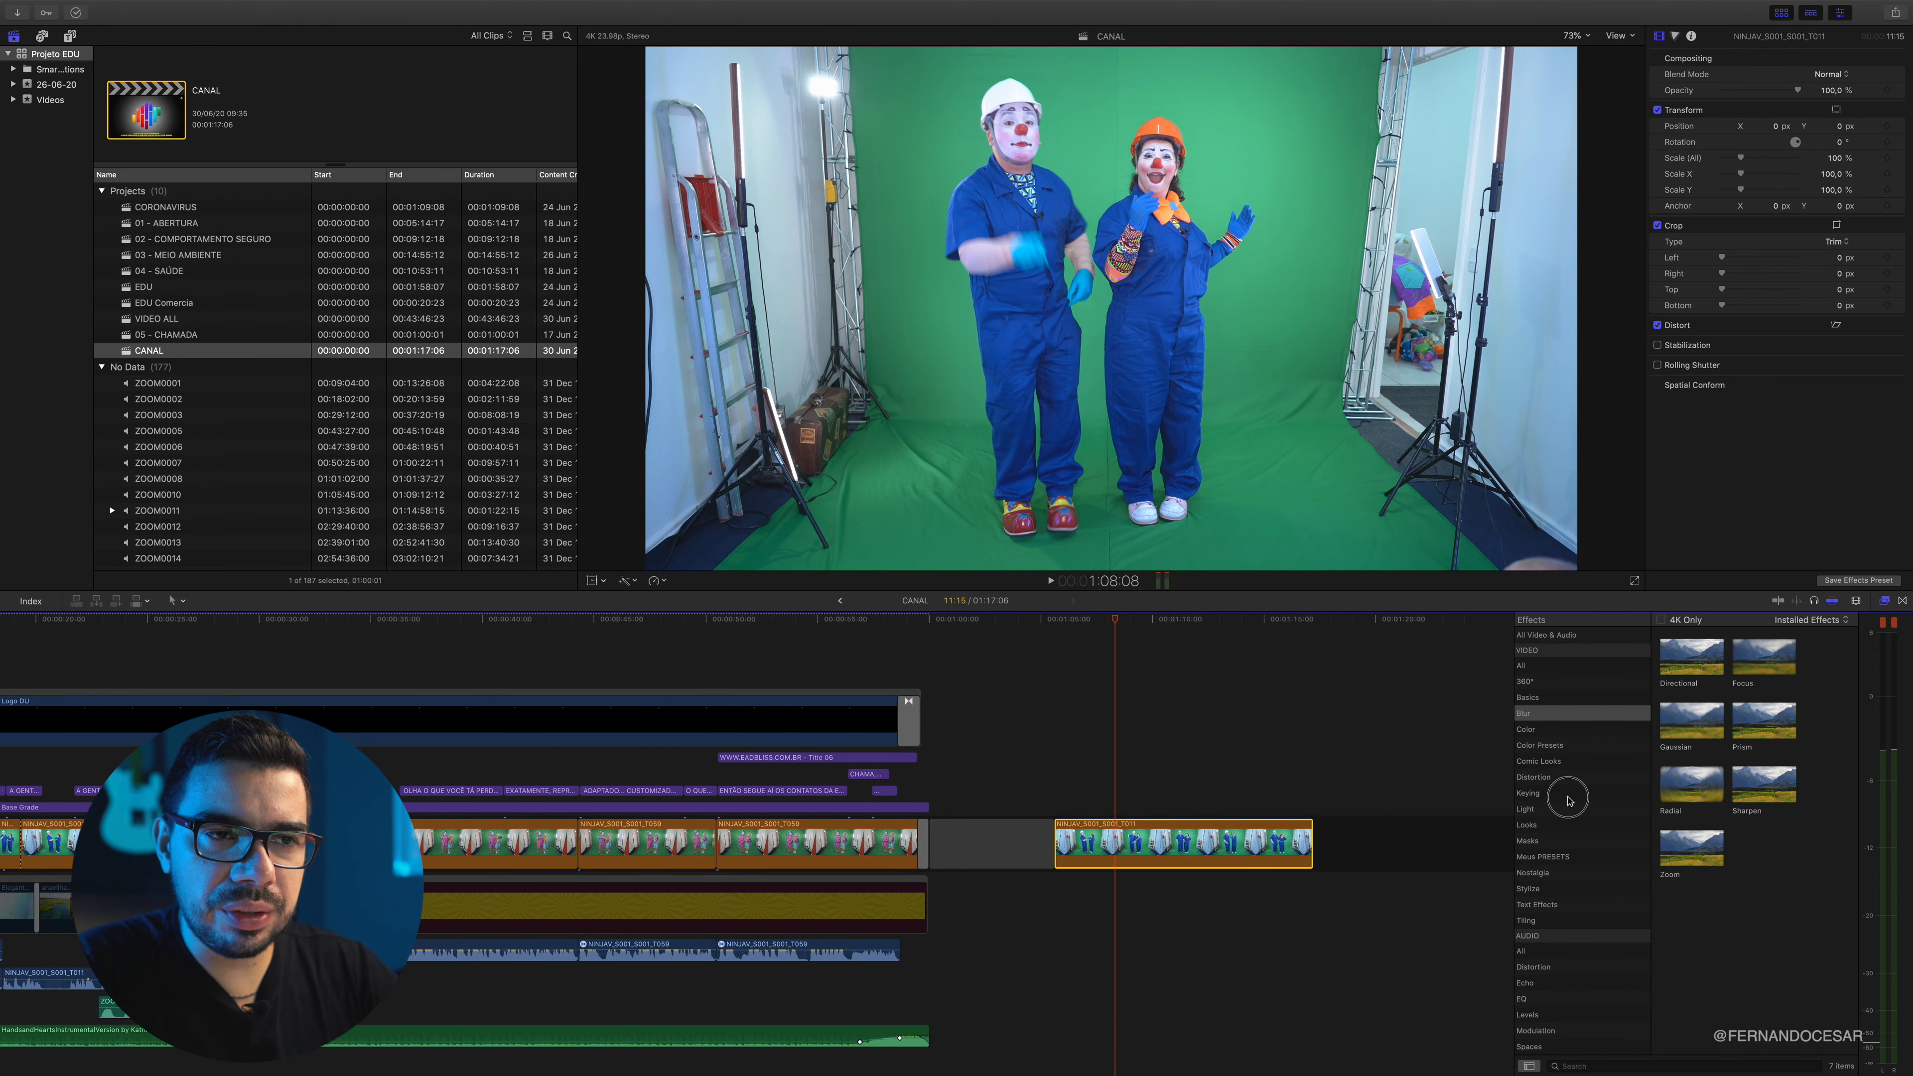
click(1544, 794)
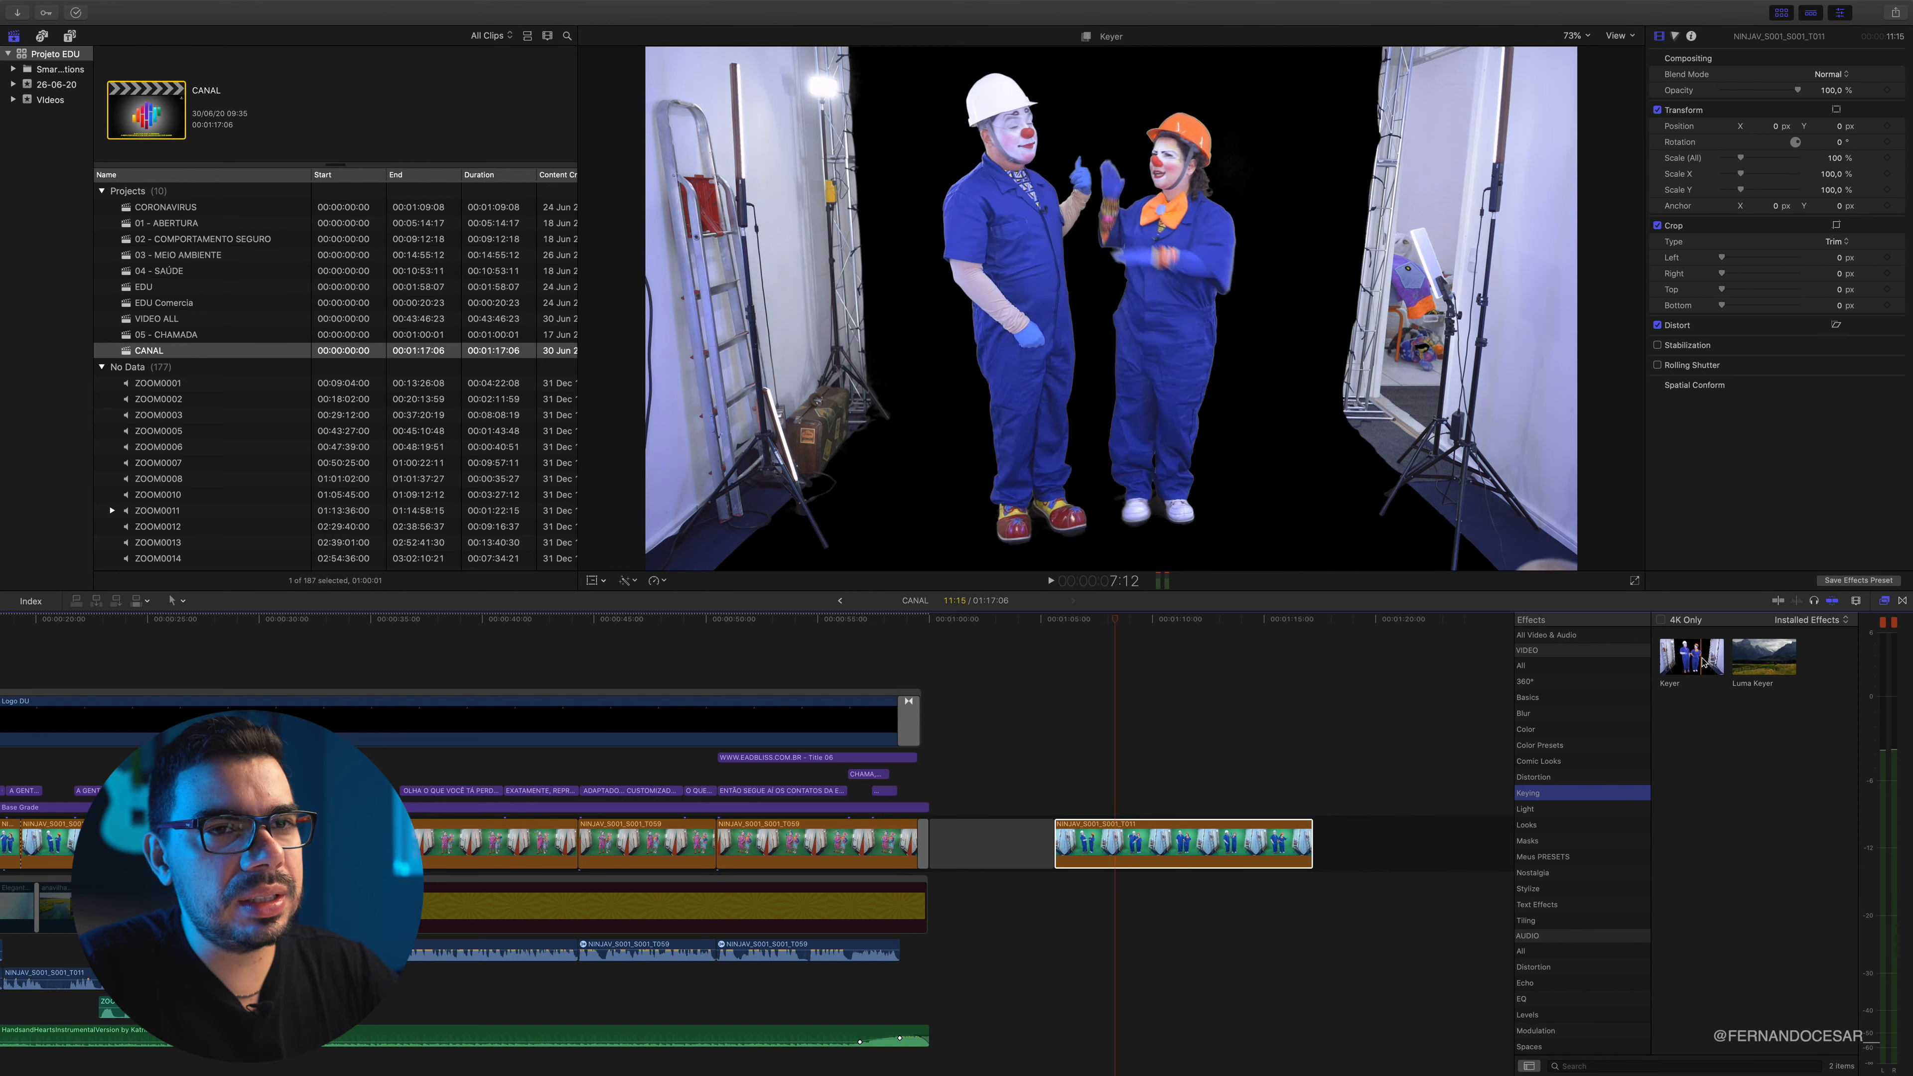
drag(1694, 663, 1175, 838)
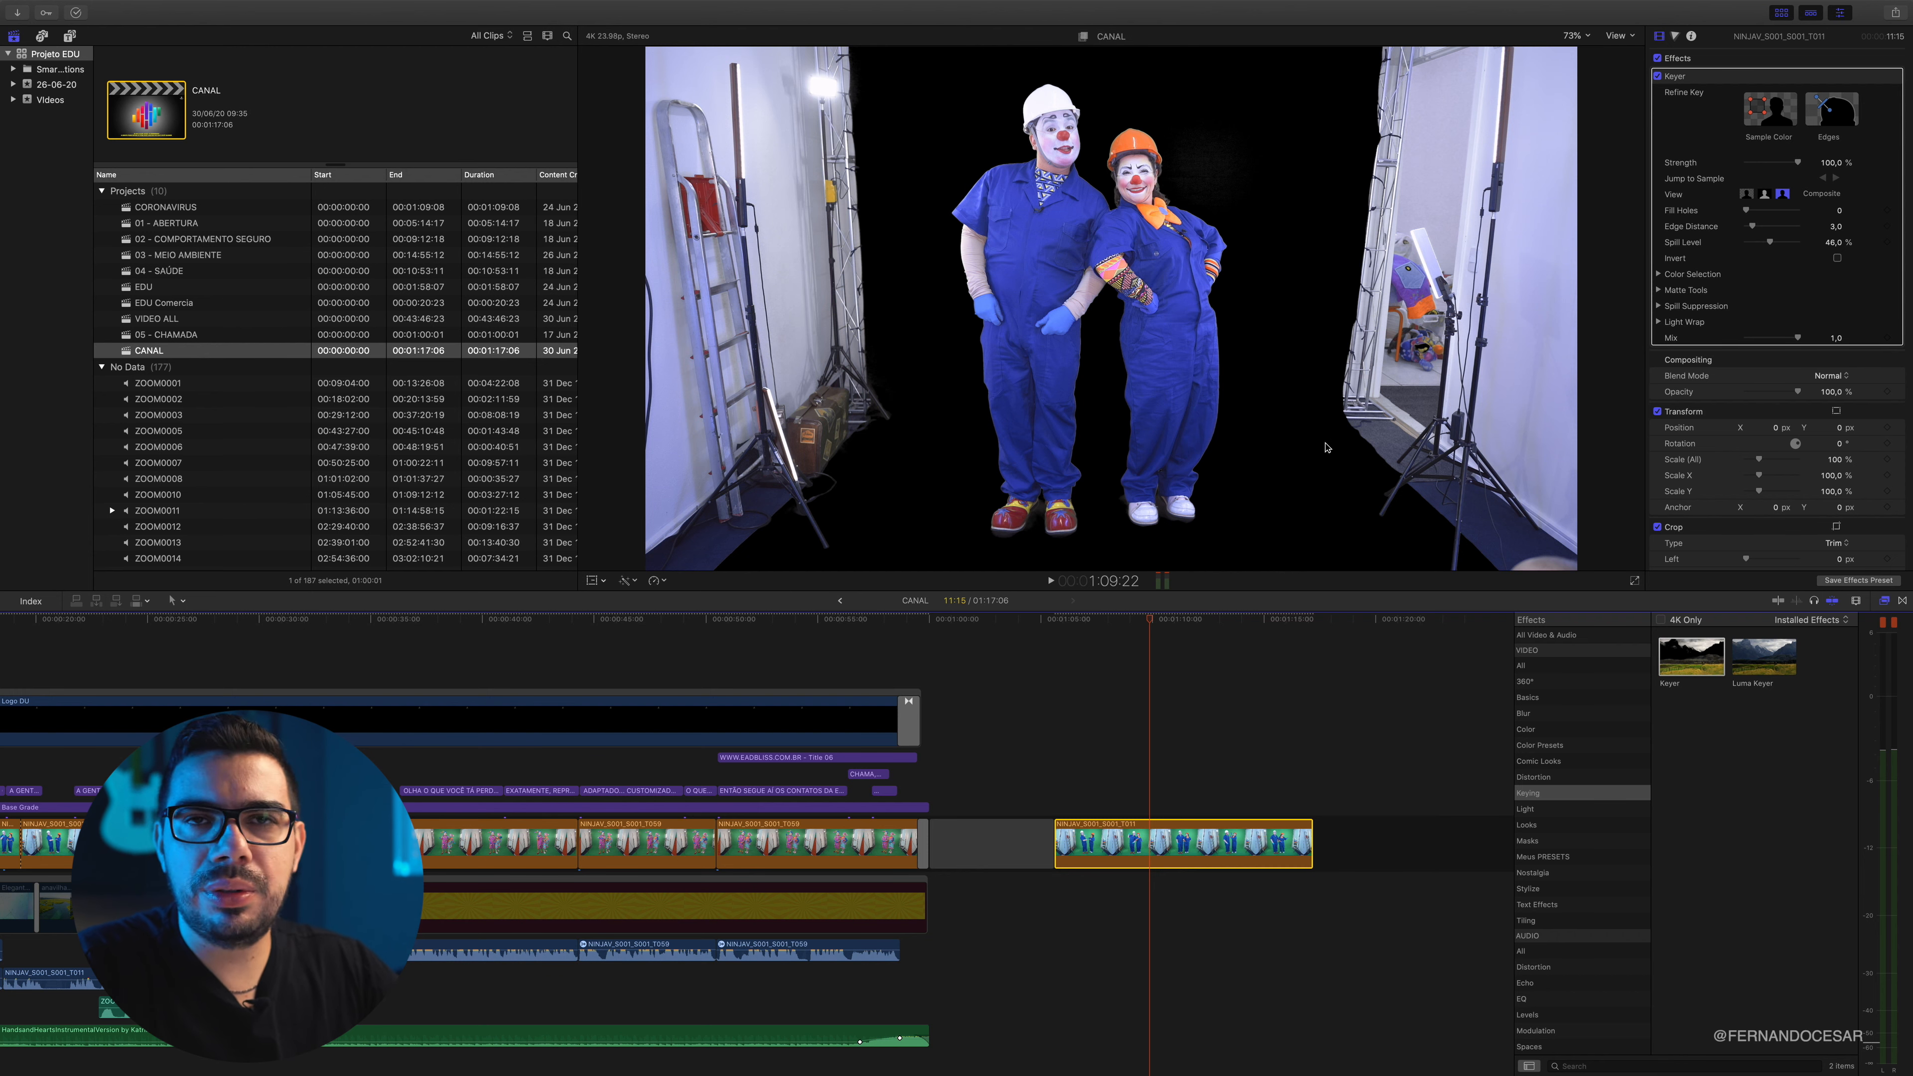
Trim the studio equipment out of the keyed clip by cropping 1014 px on the left and 1023 px on the right
scroll(1749, 532, down, 3)
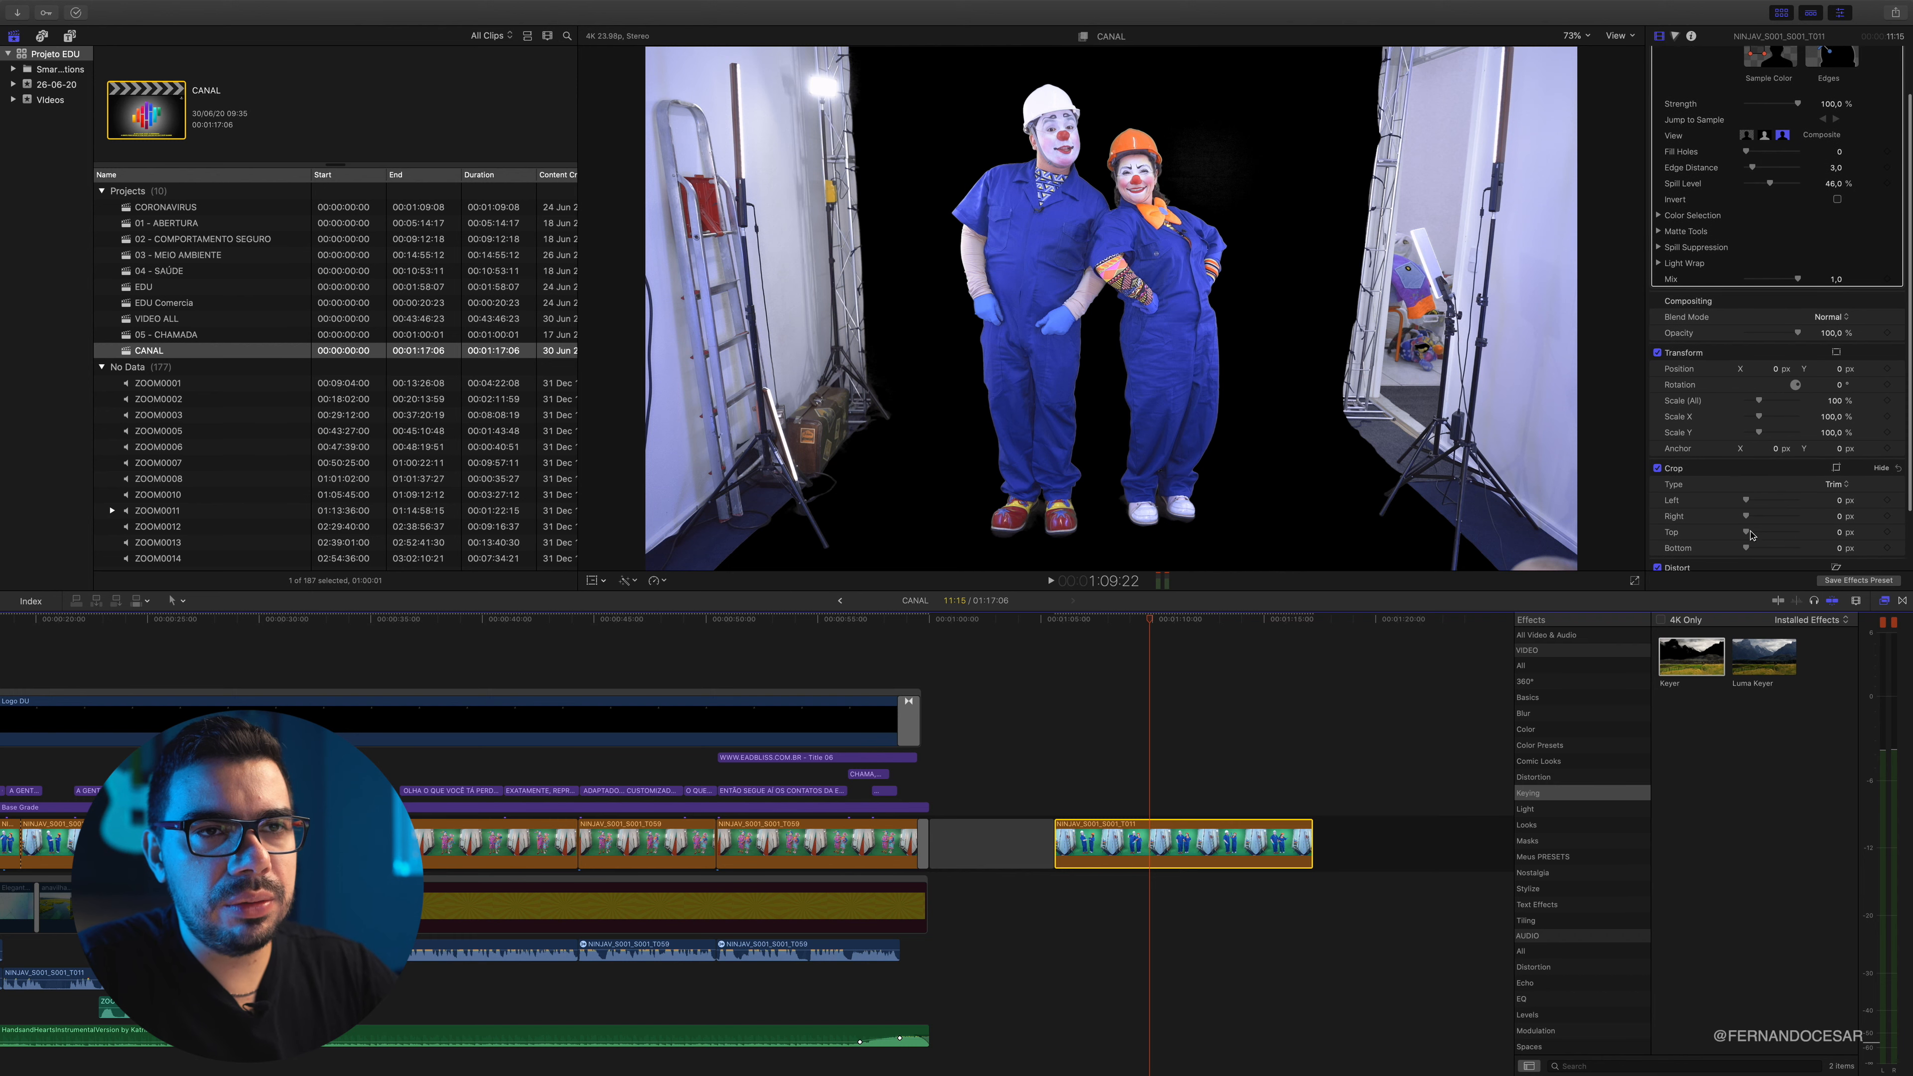
scroll(1749, 532, down, 1)
drag(1747, 450, 1772, 455)
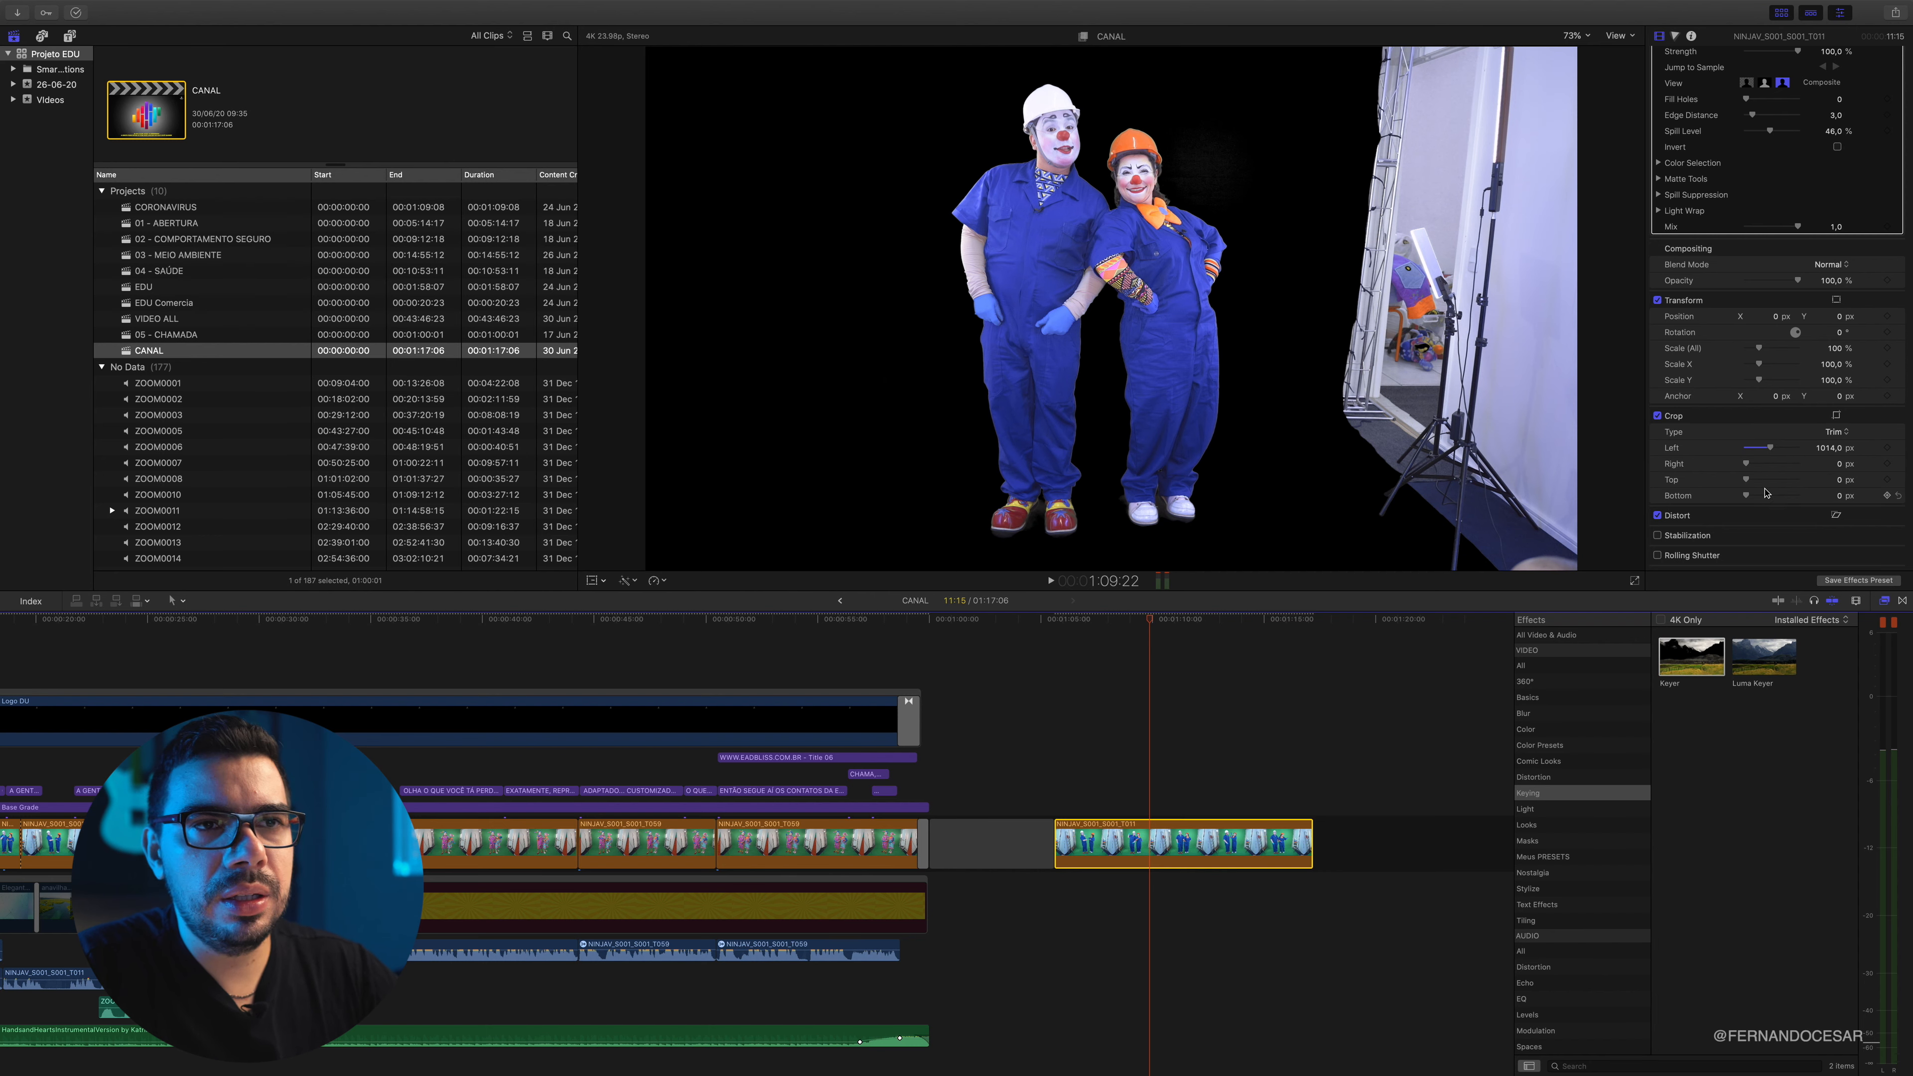
drag(1072, 621, 1232, 662)
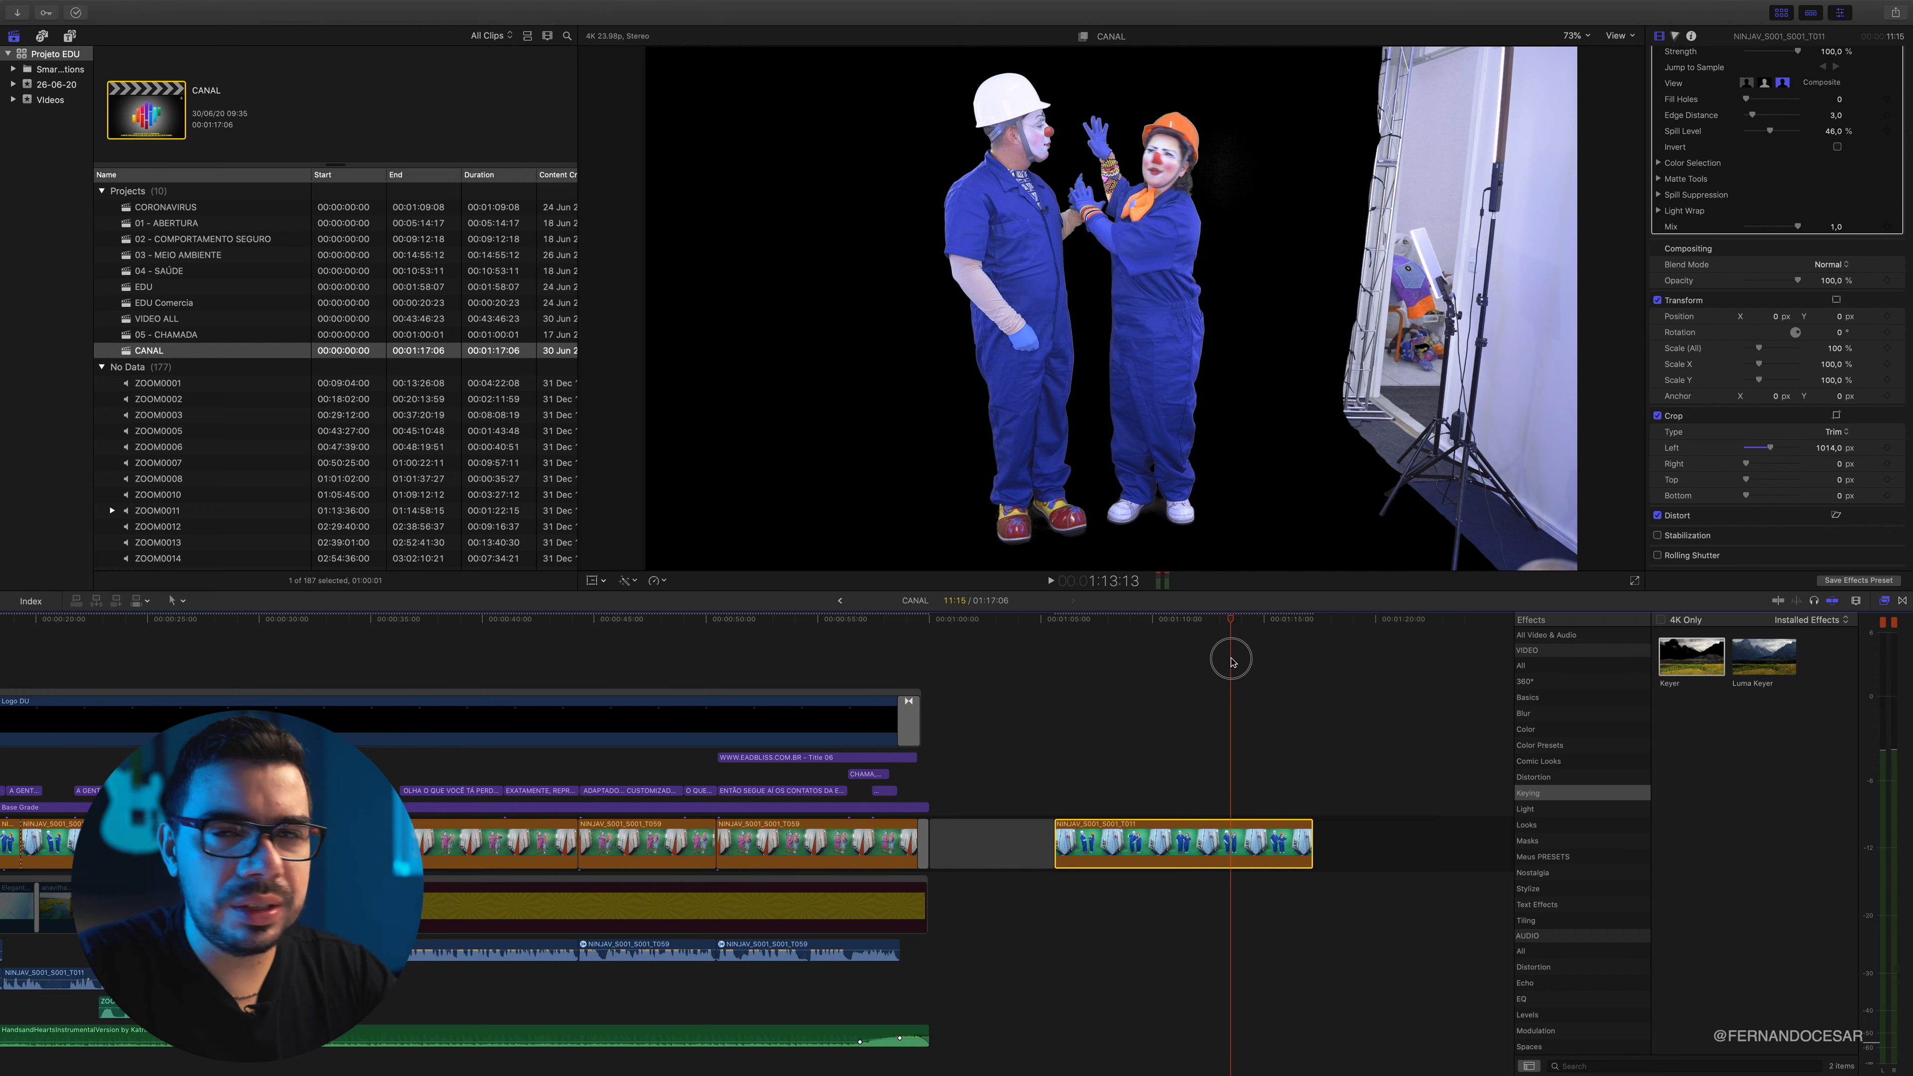
drag(1231, 662, 1203, 663)
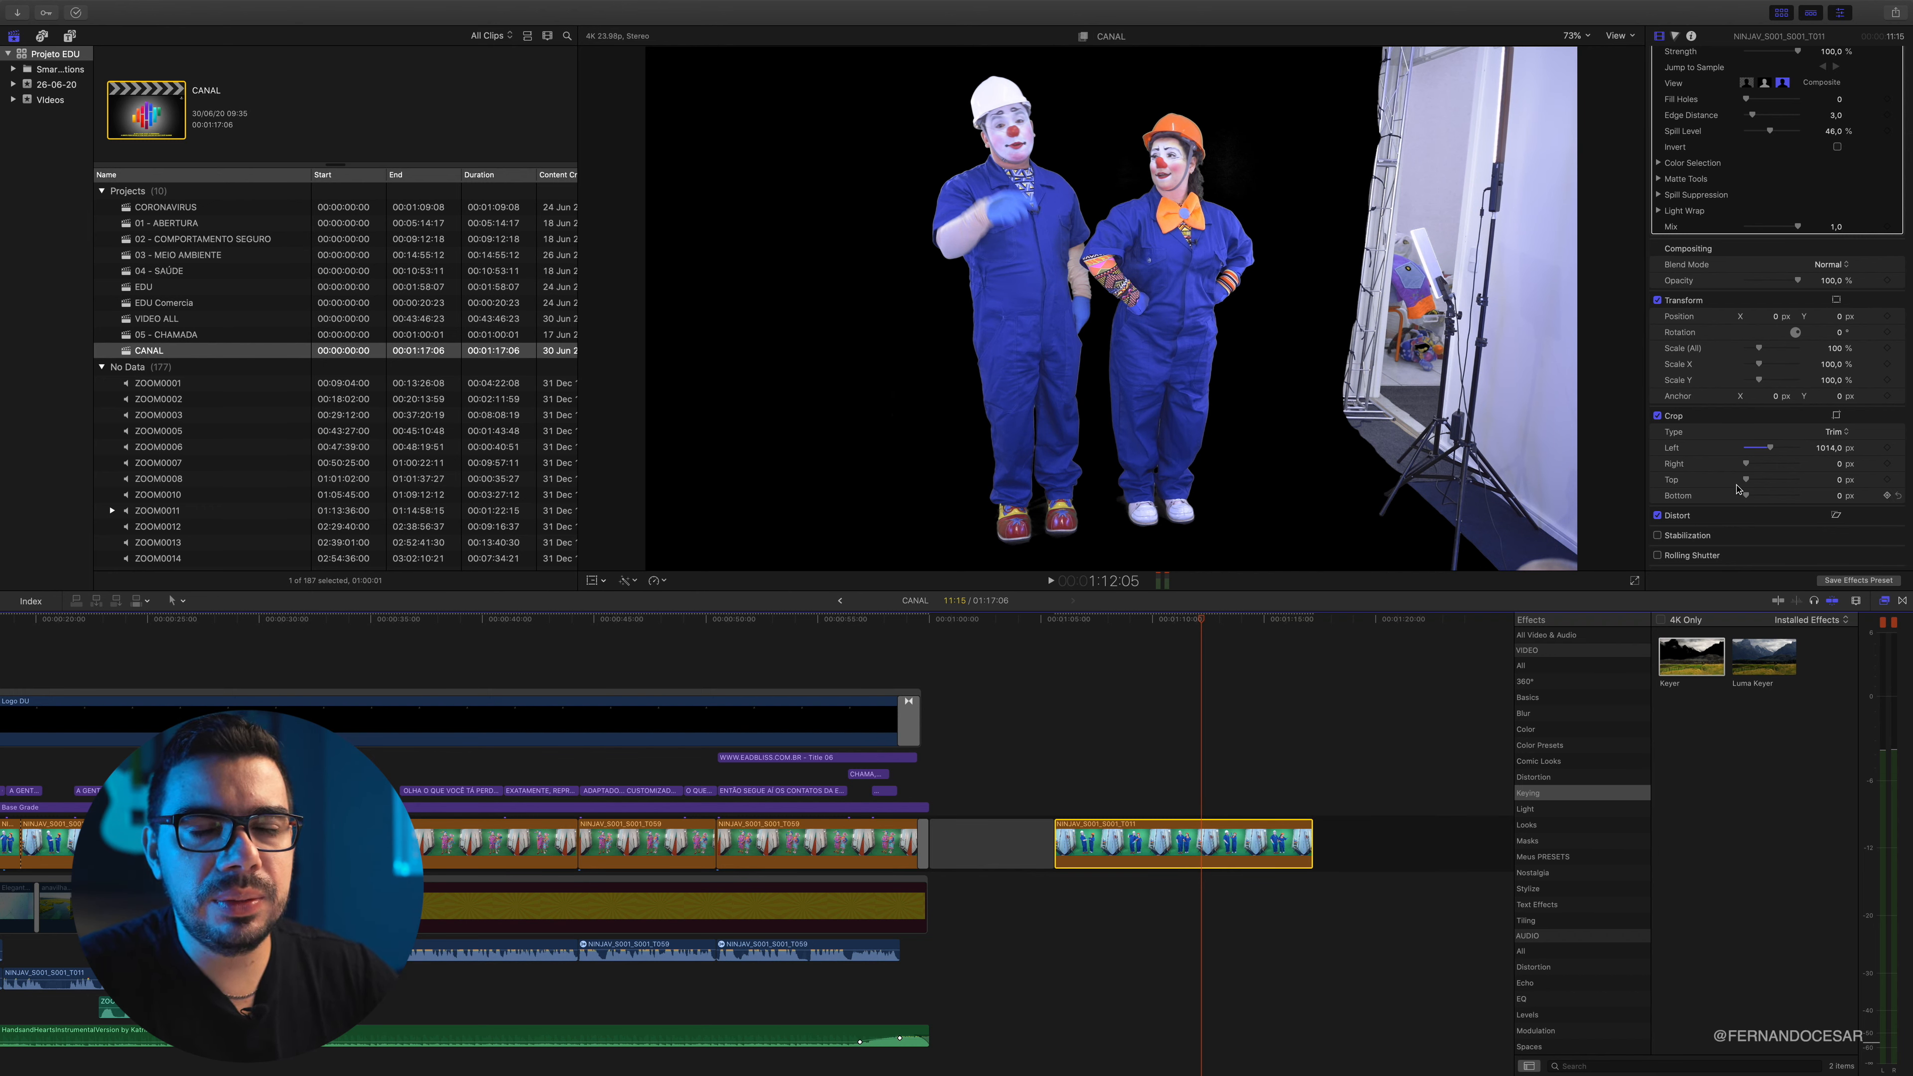
drag(1747, 465, 1773, 474)
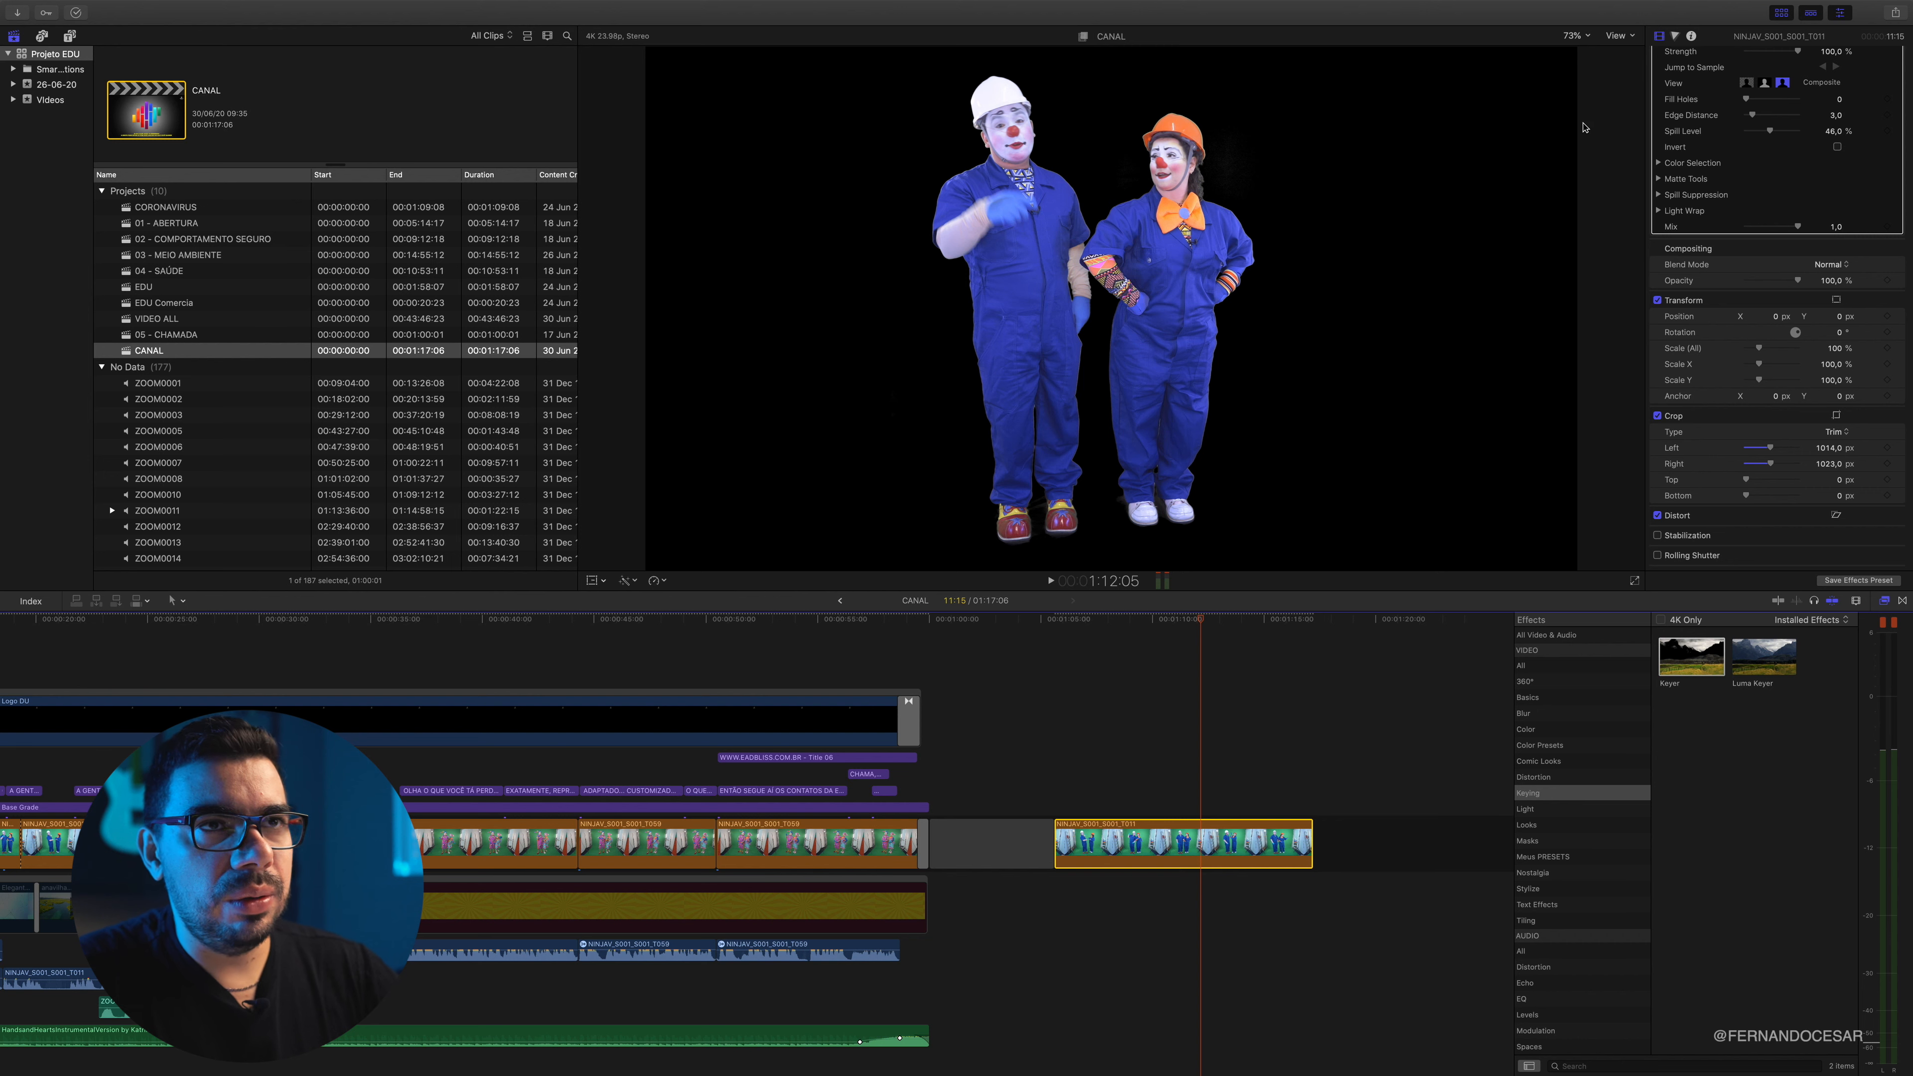
Refine the key using the temporarily inverted matte: Fill Holes 1.87, Edge Distance 18 and Spill Level 61.46%, and play the clip to check it
click(1838, 148)
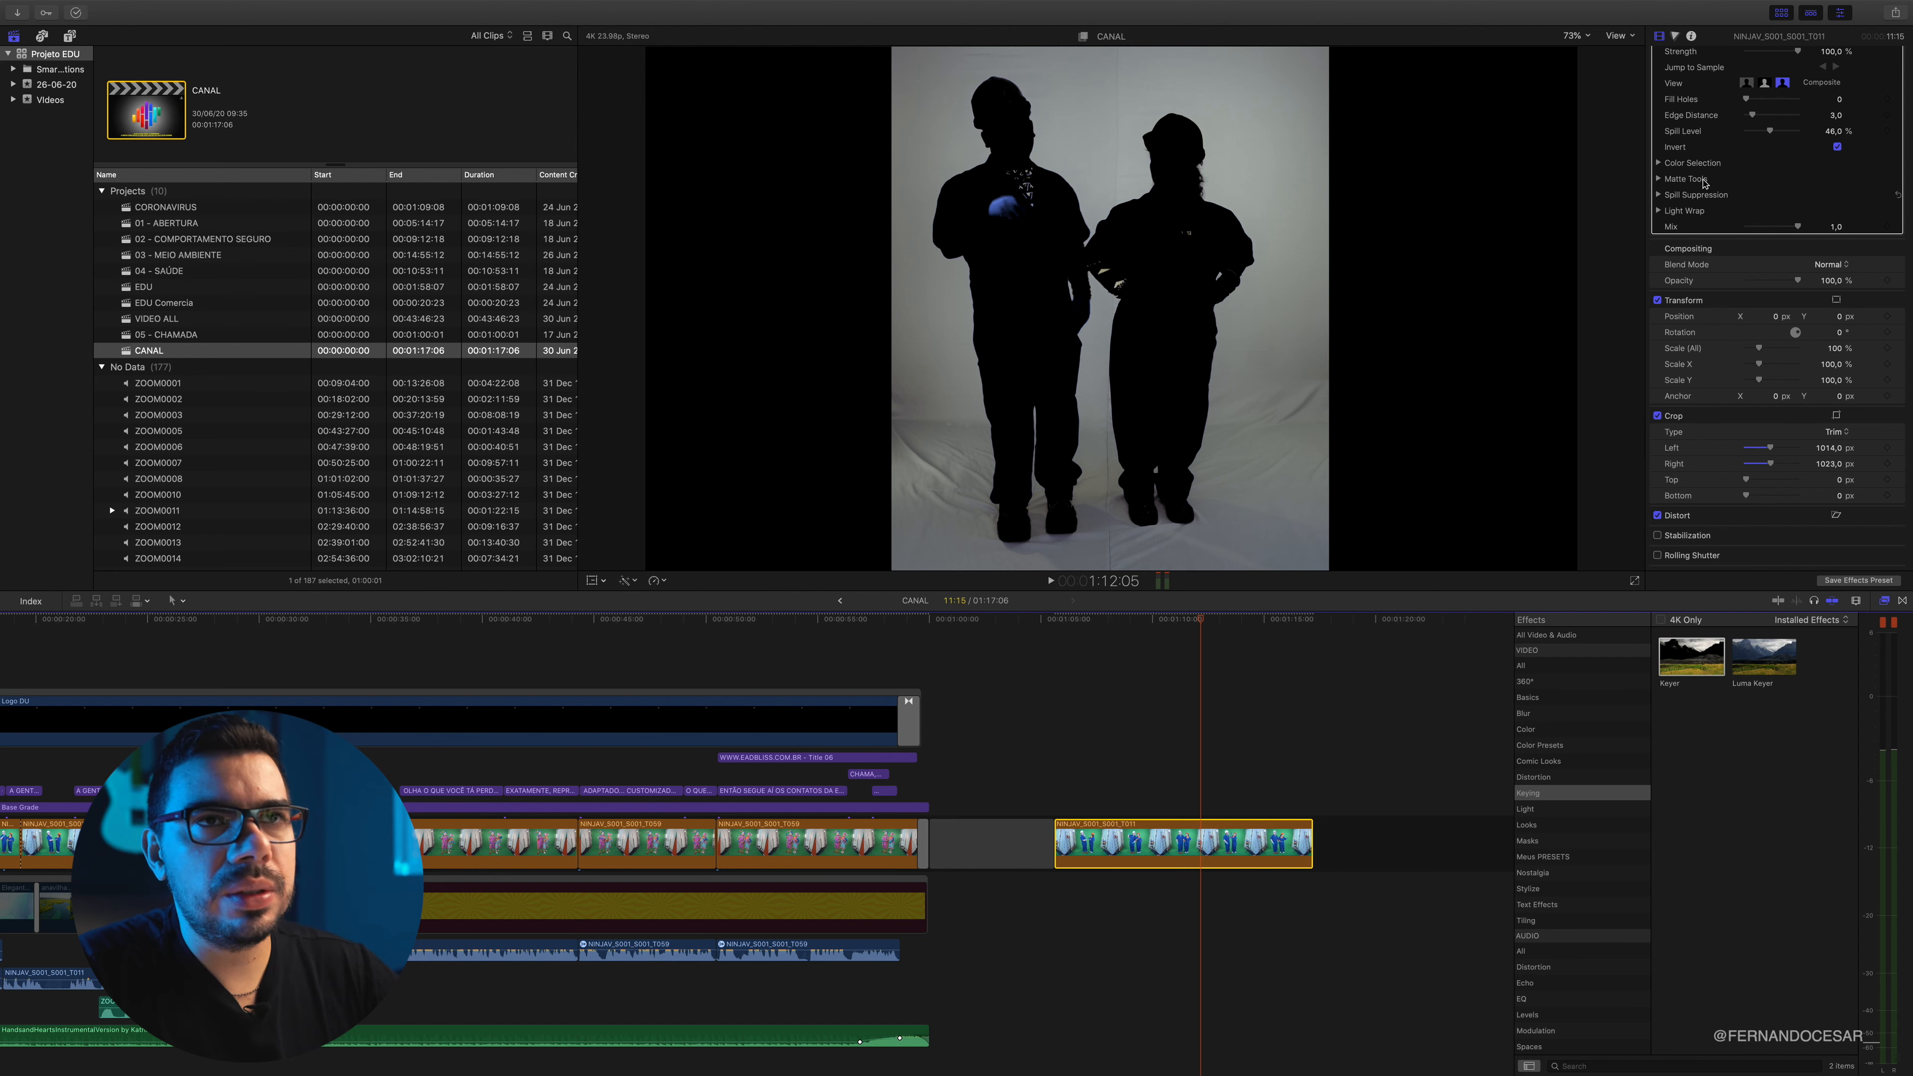
click(1838, 147)
click(1838, 147)
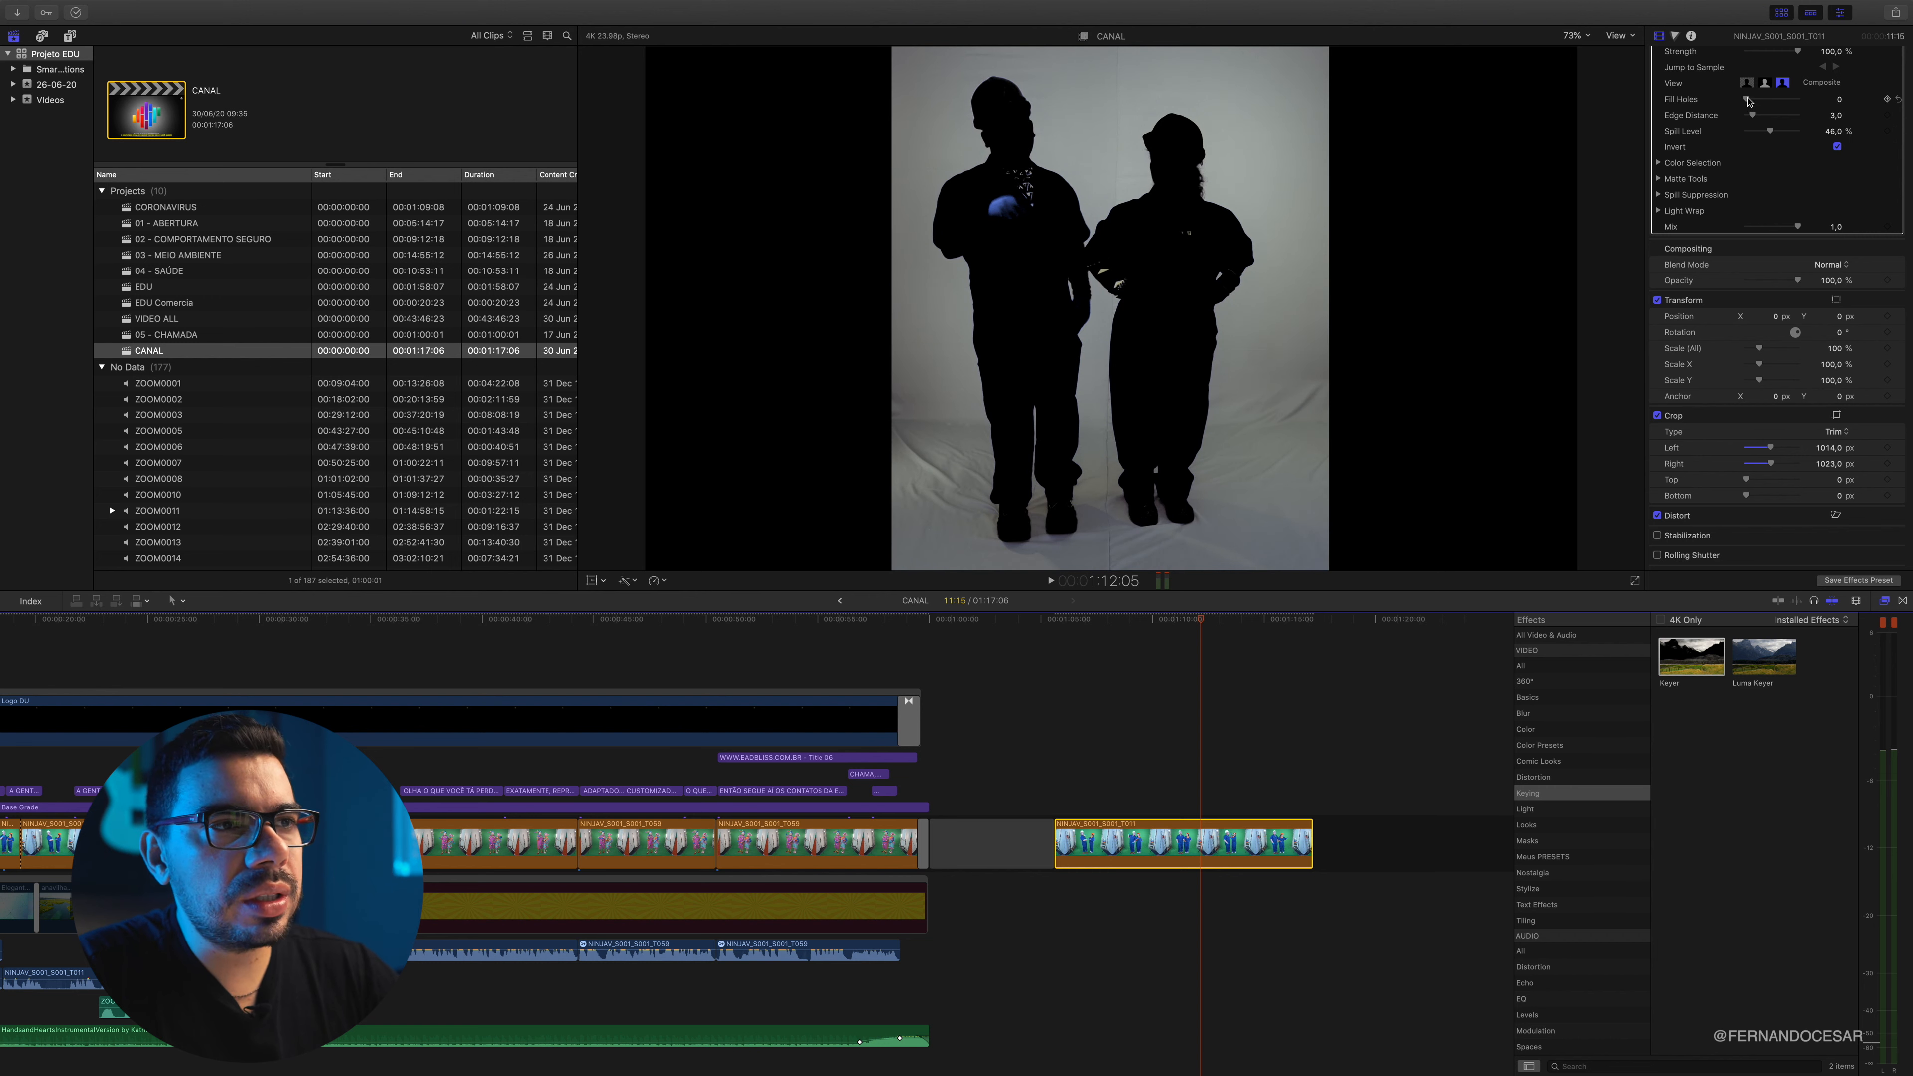
drag(1748, 100, 1755, 99)
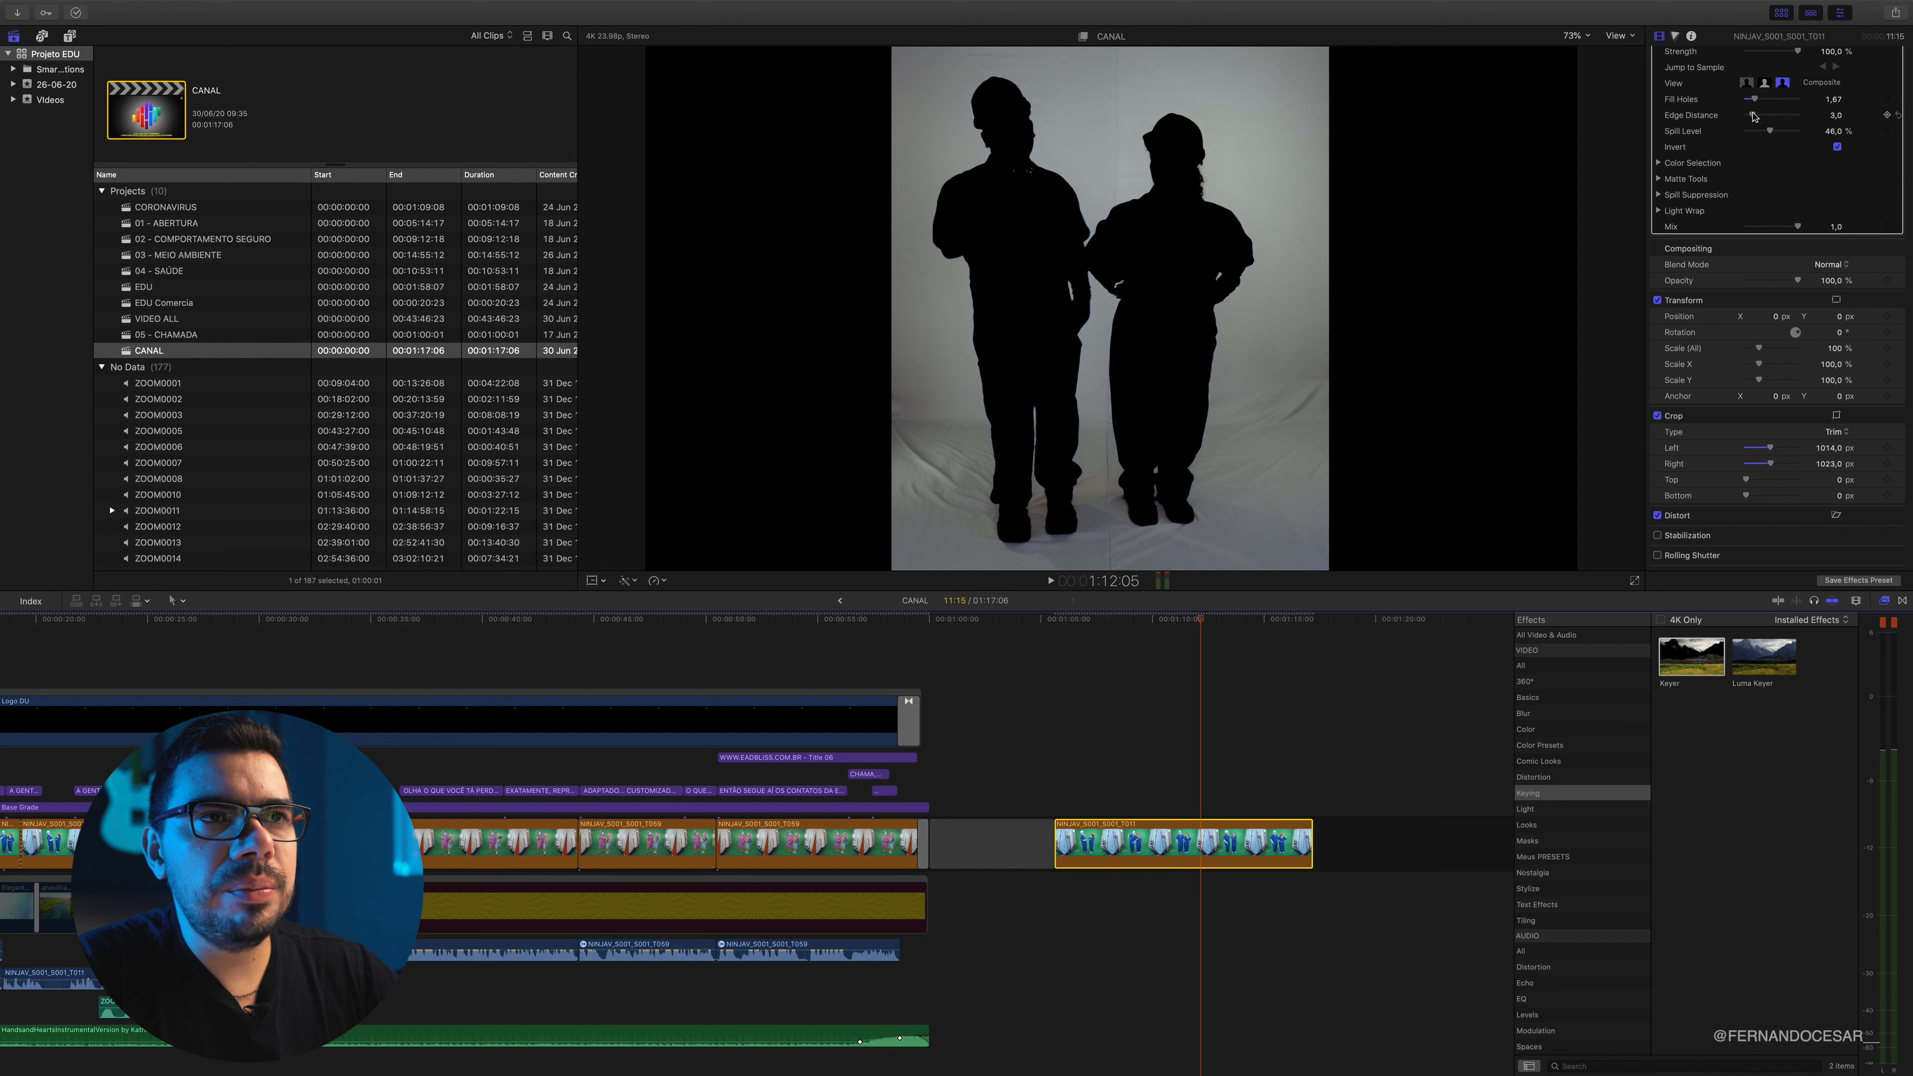
mouse_move(1753, 115)
mouse_down()
mouse_move(1793, 133)
mouse_move(1736, 132)
mouse_move(1780, 134)
mouse_up()
scroll(1793, 80, up, 2)
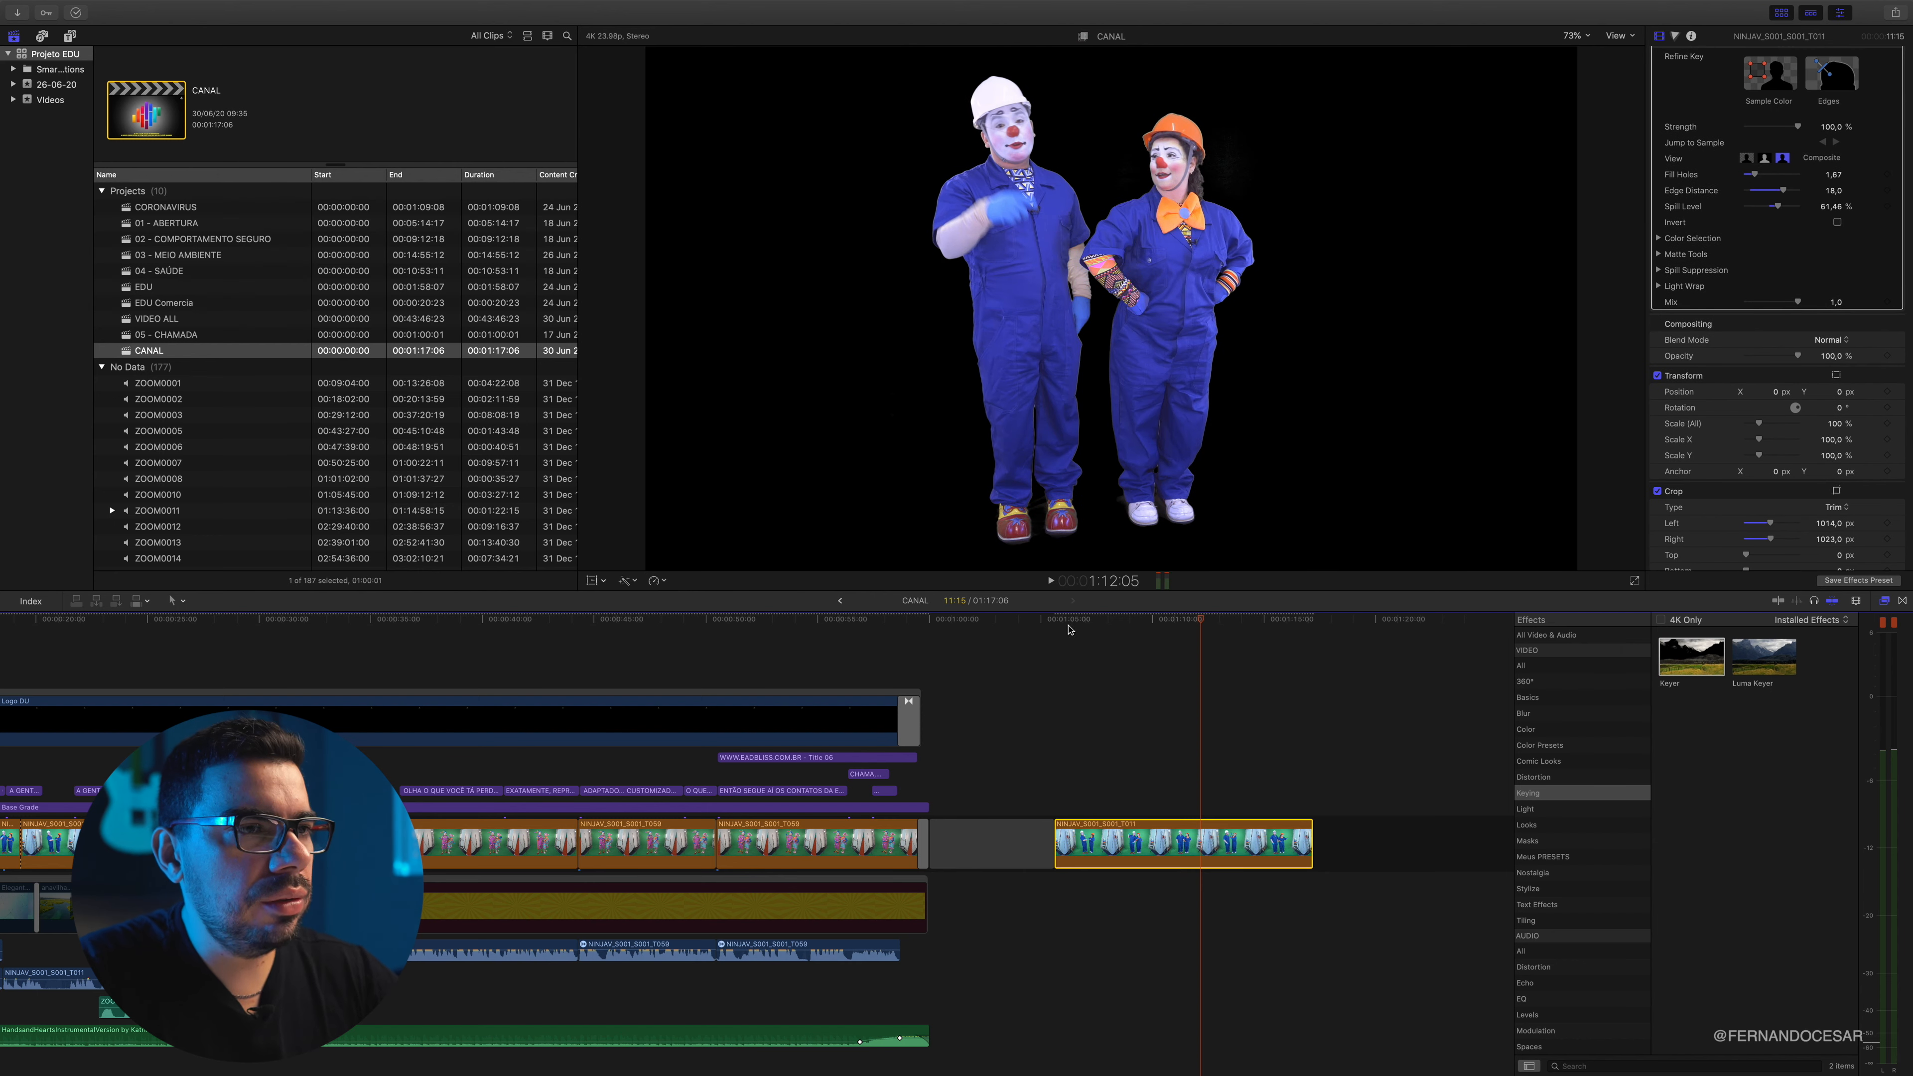
click(1090, 621)
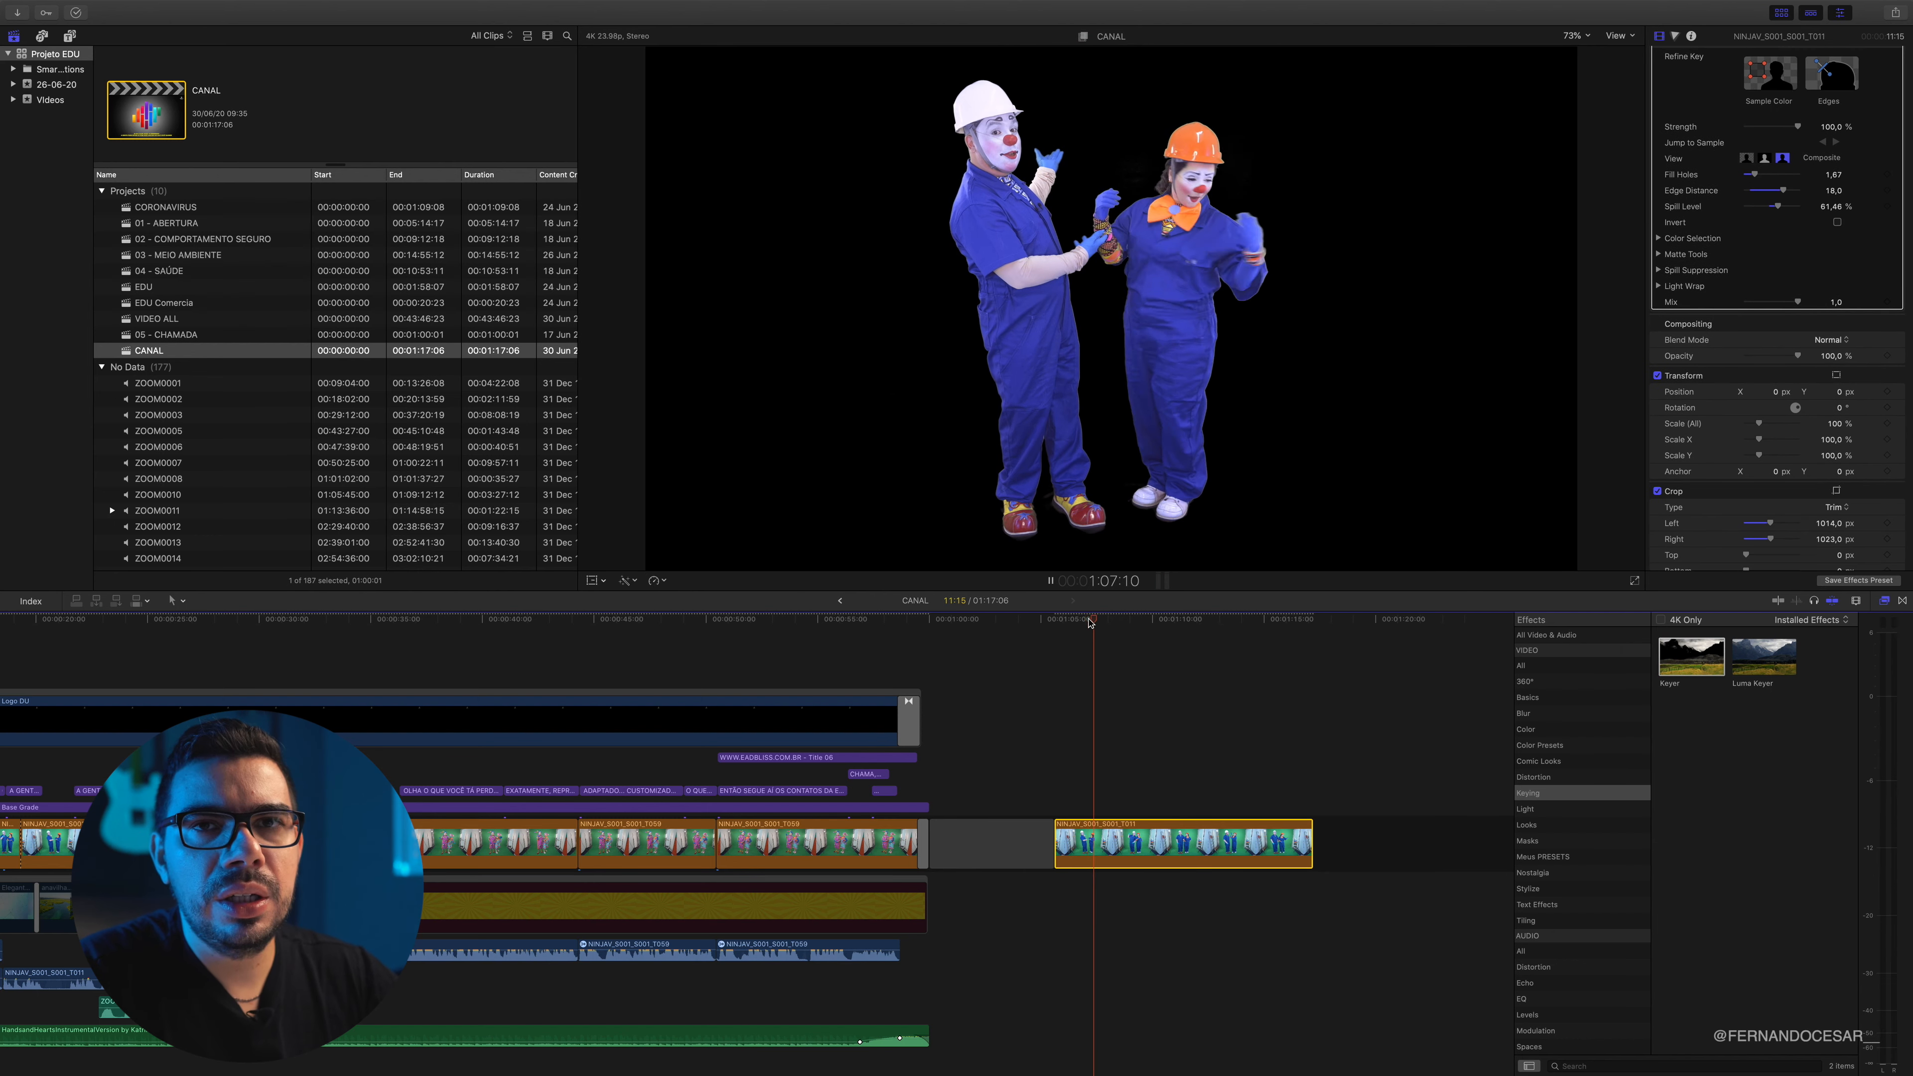
key(space)
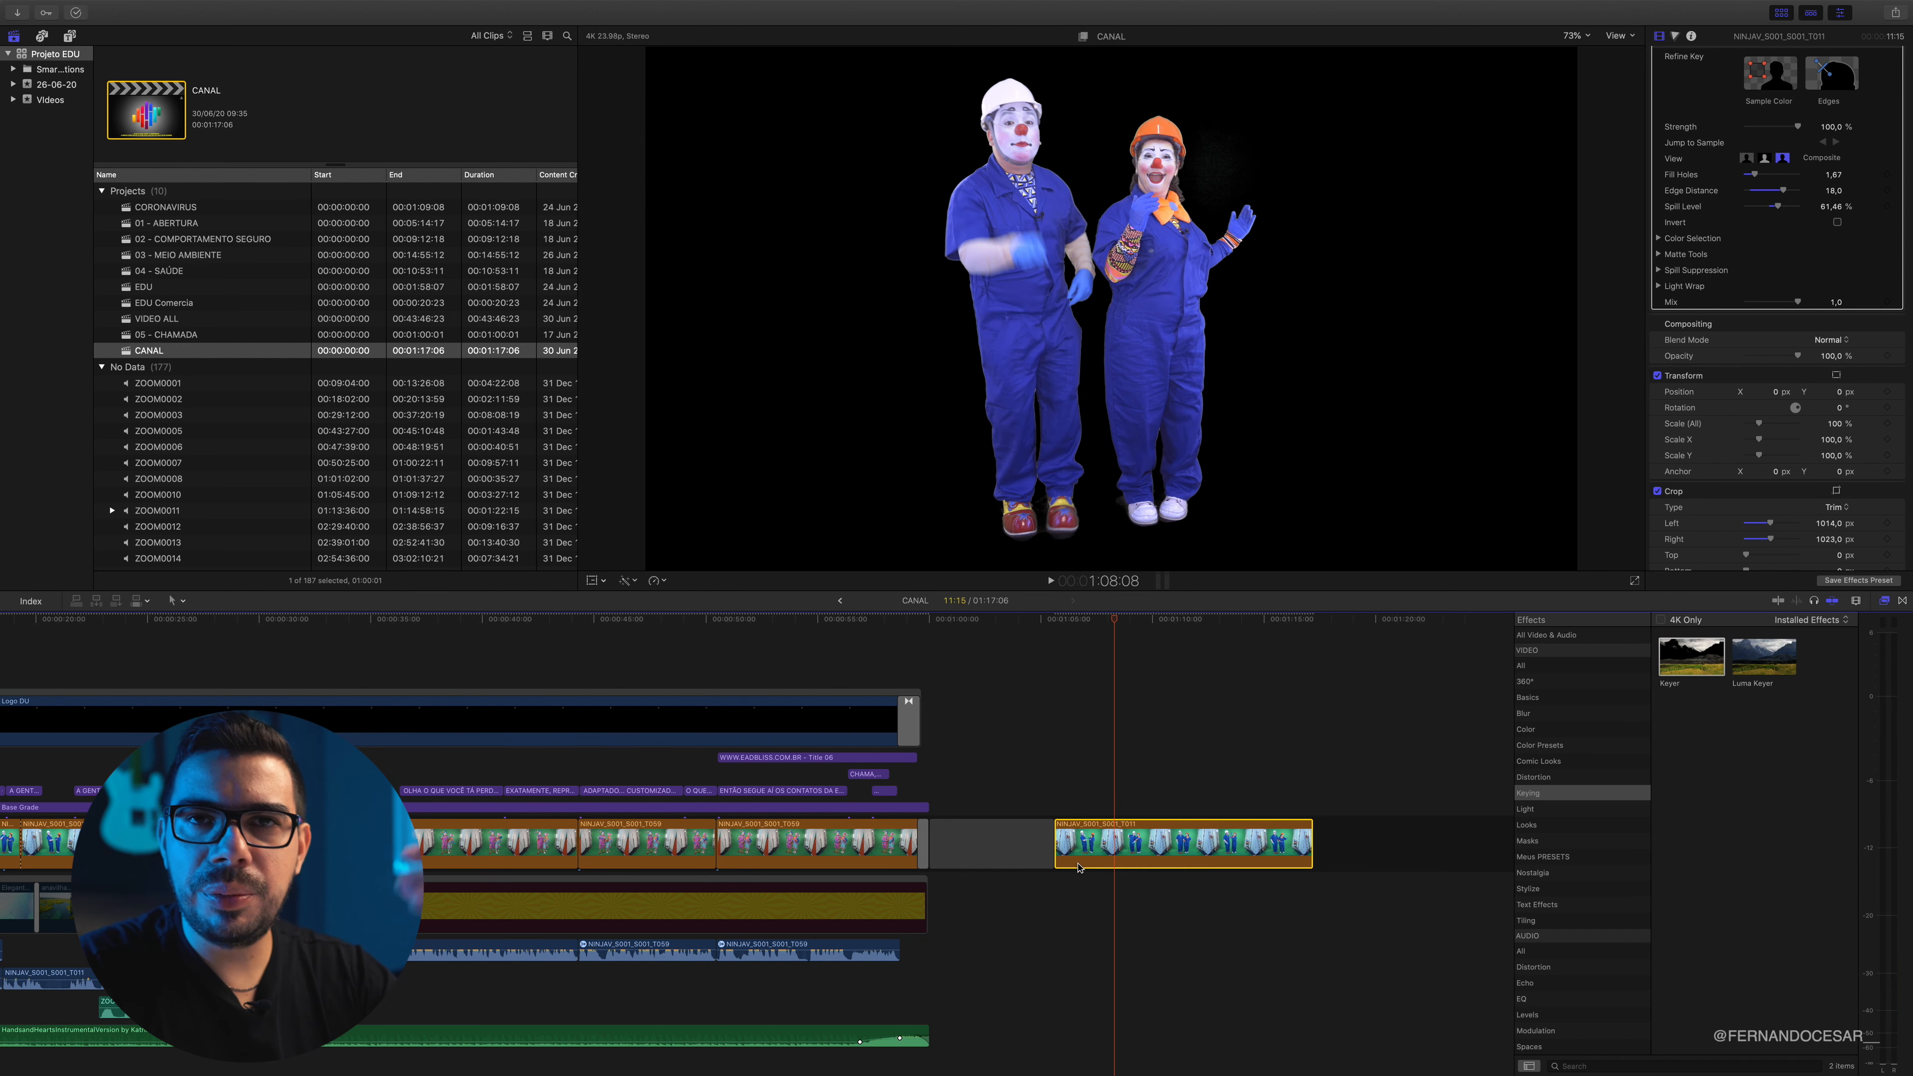
Try the FREE HD Virtual Studio set clip as the background beneath the keyed clip, and remove it
click(844, 908)
scroll(174, 452, down, 20)
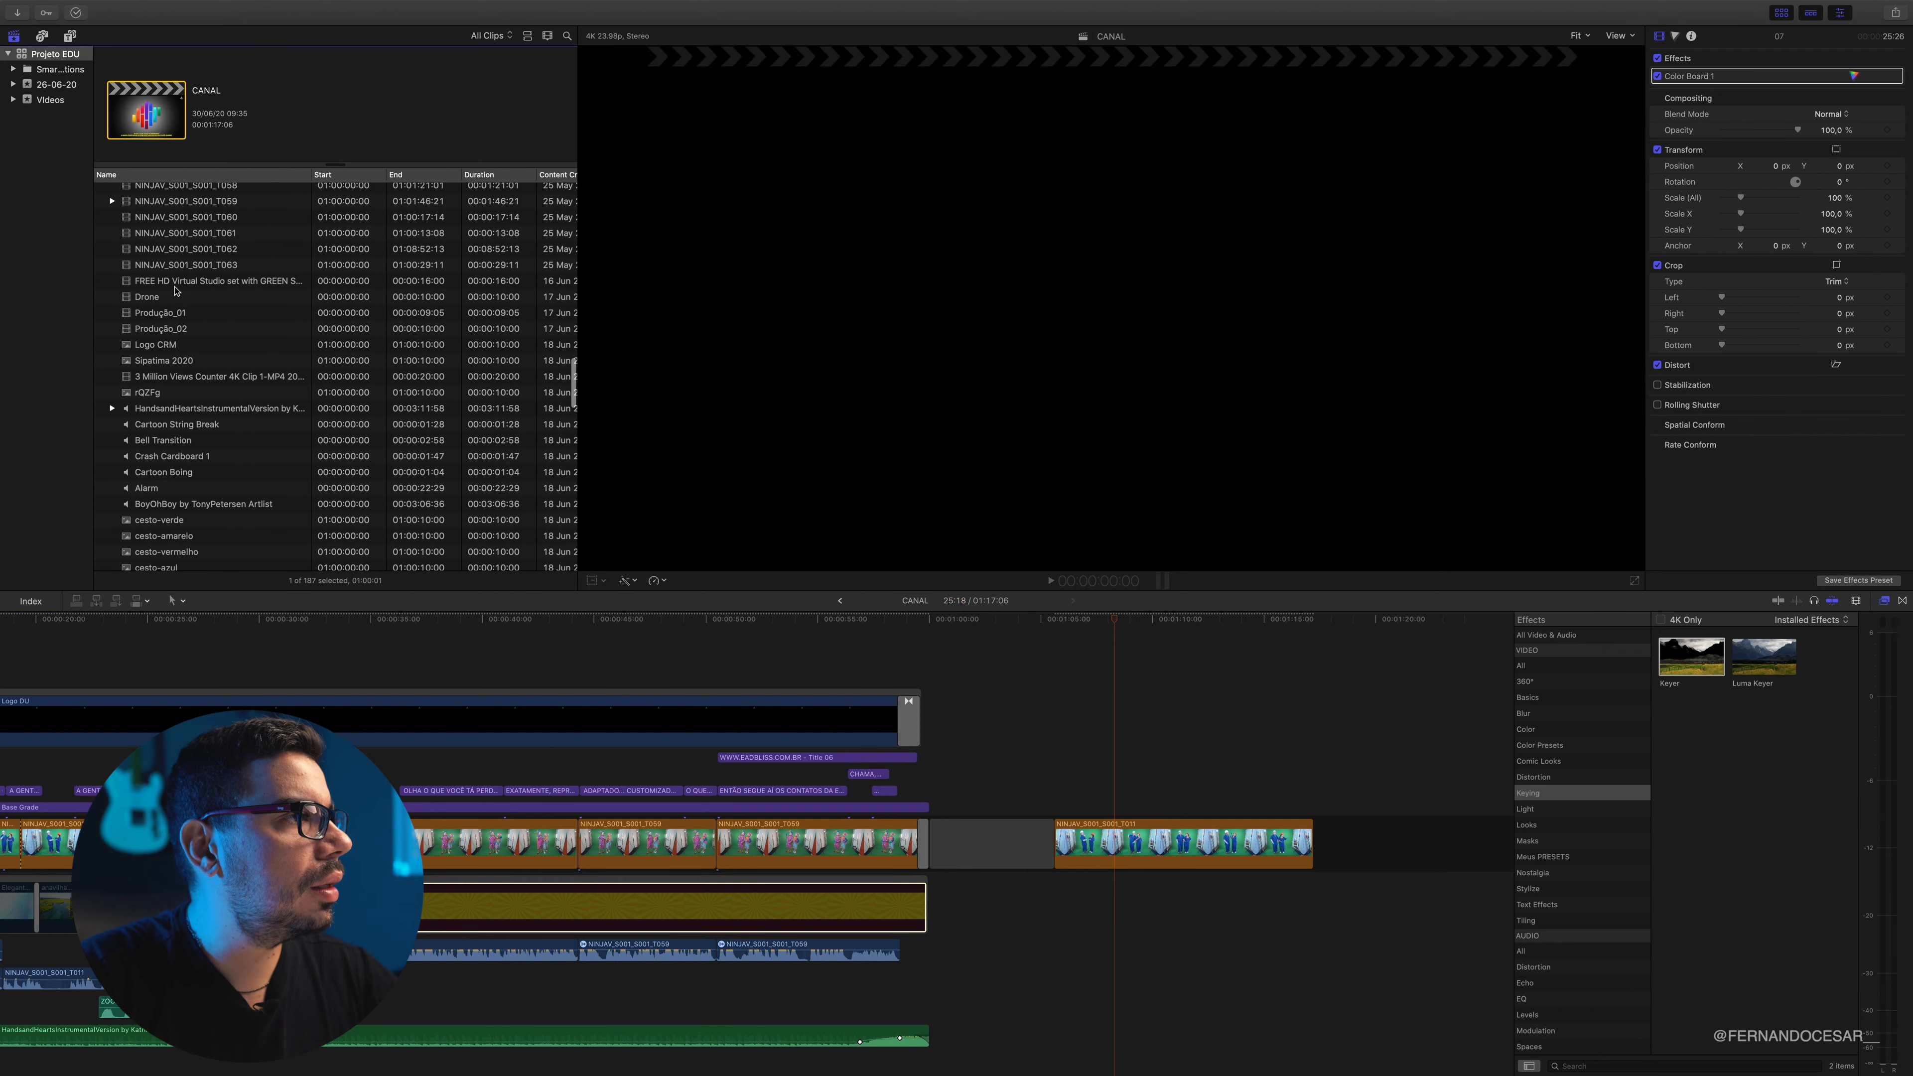
click(175, 283)
drag(130, 285, 1053, 901)
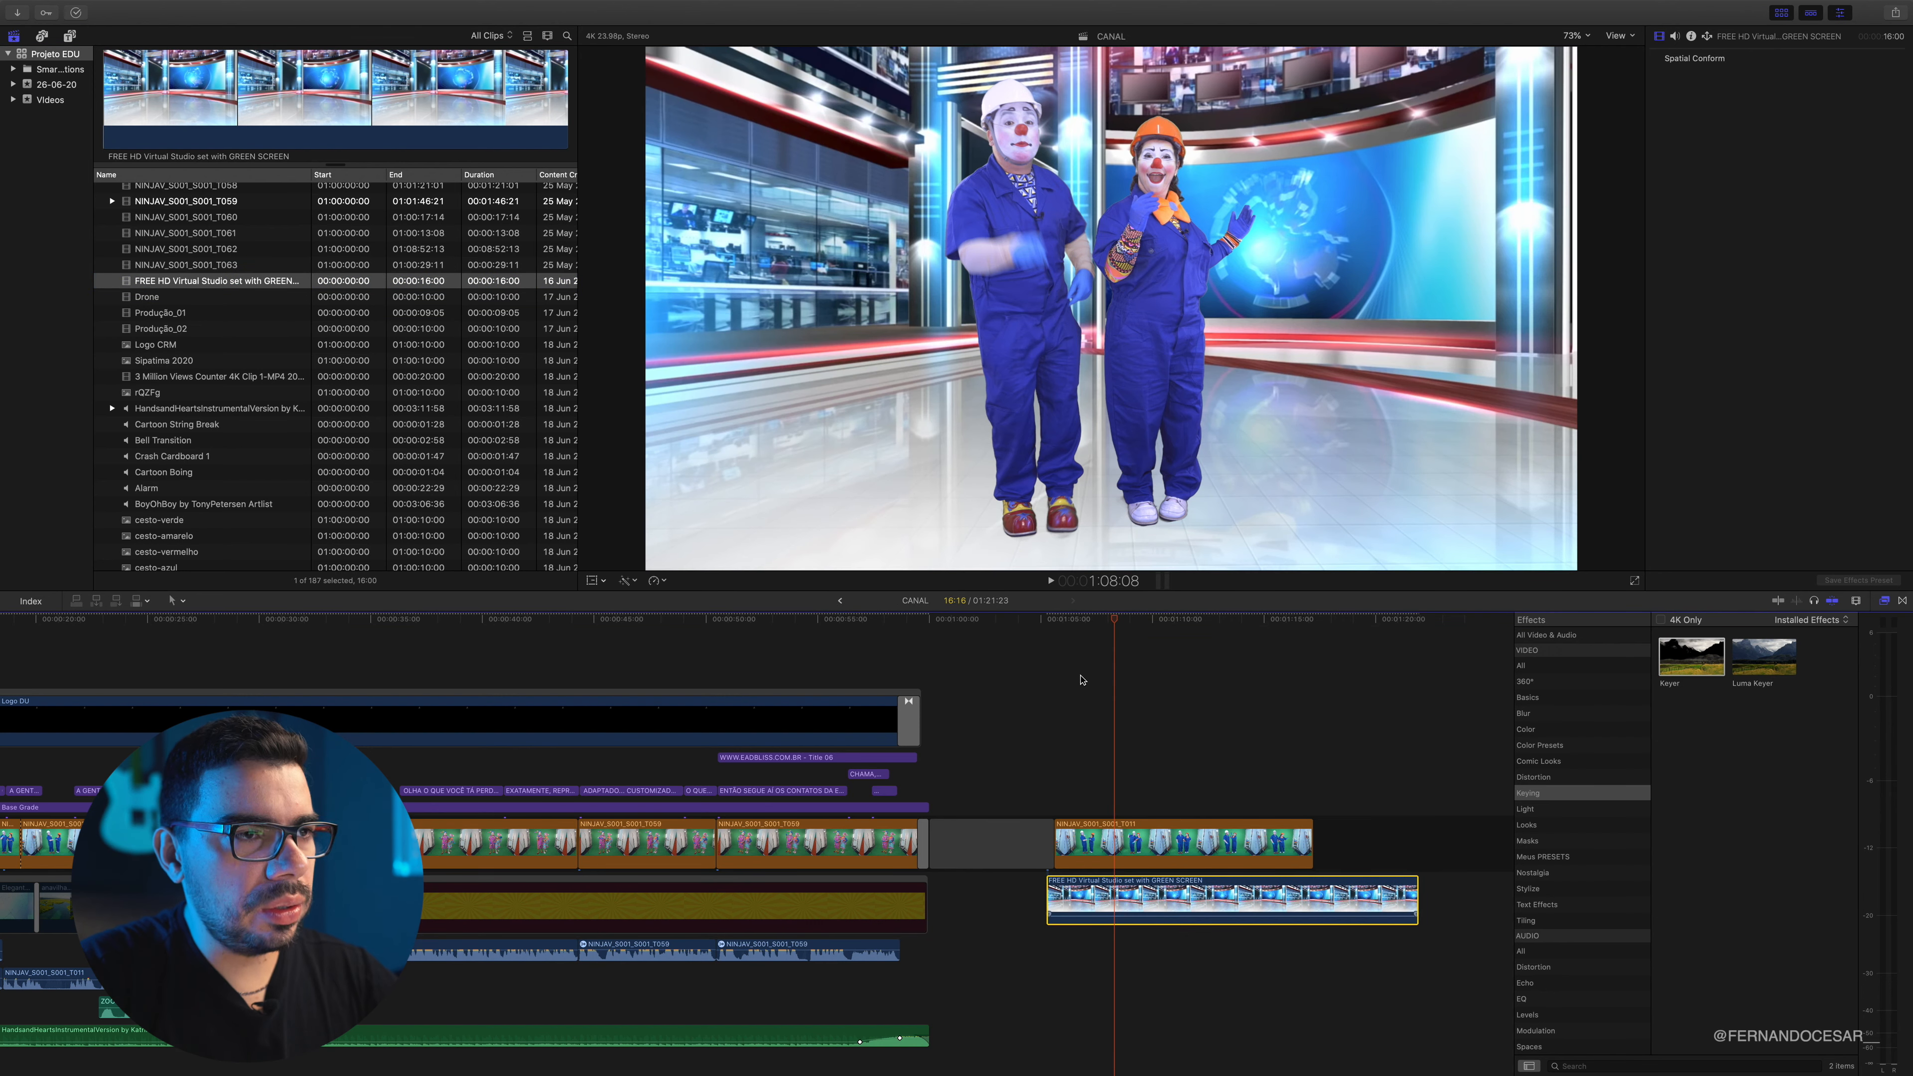
key(space)
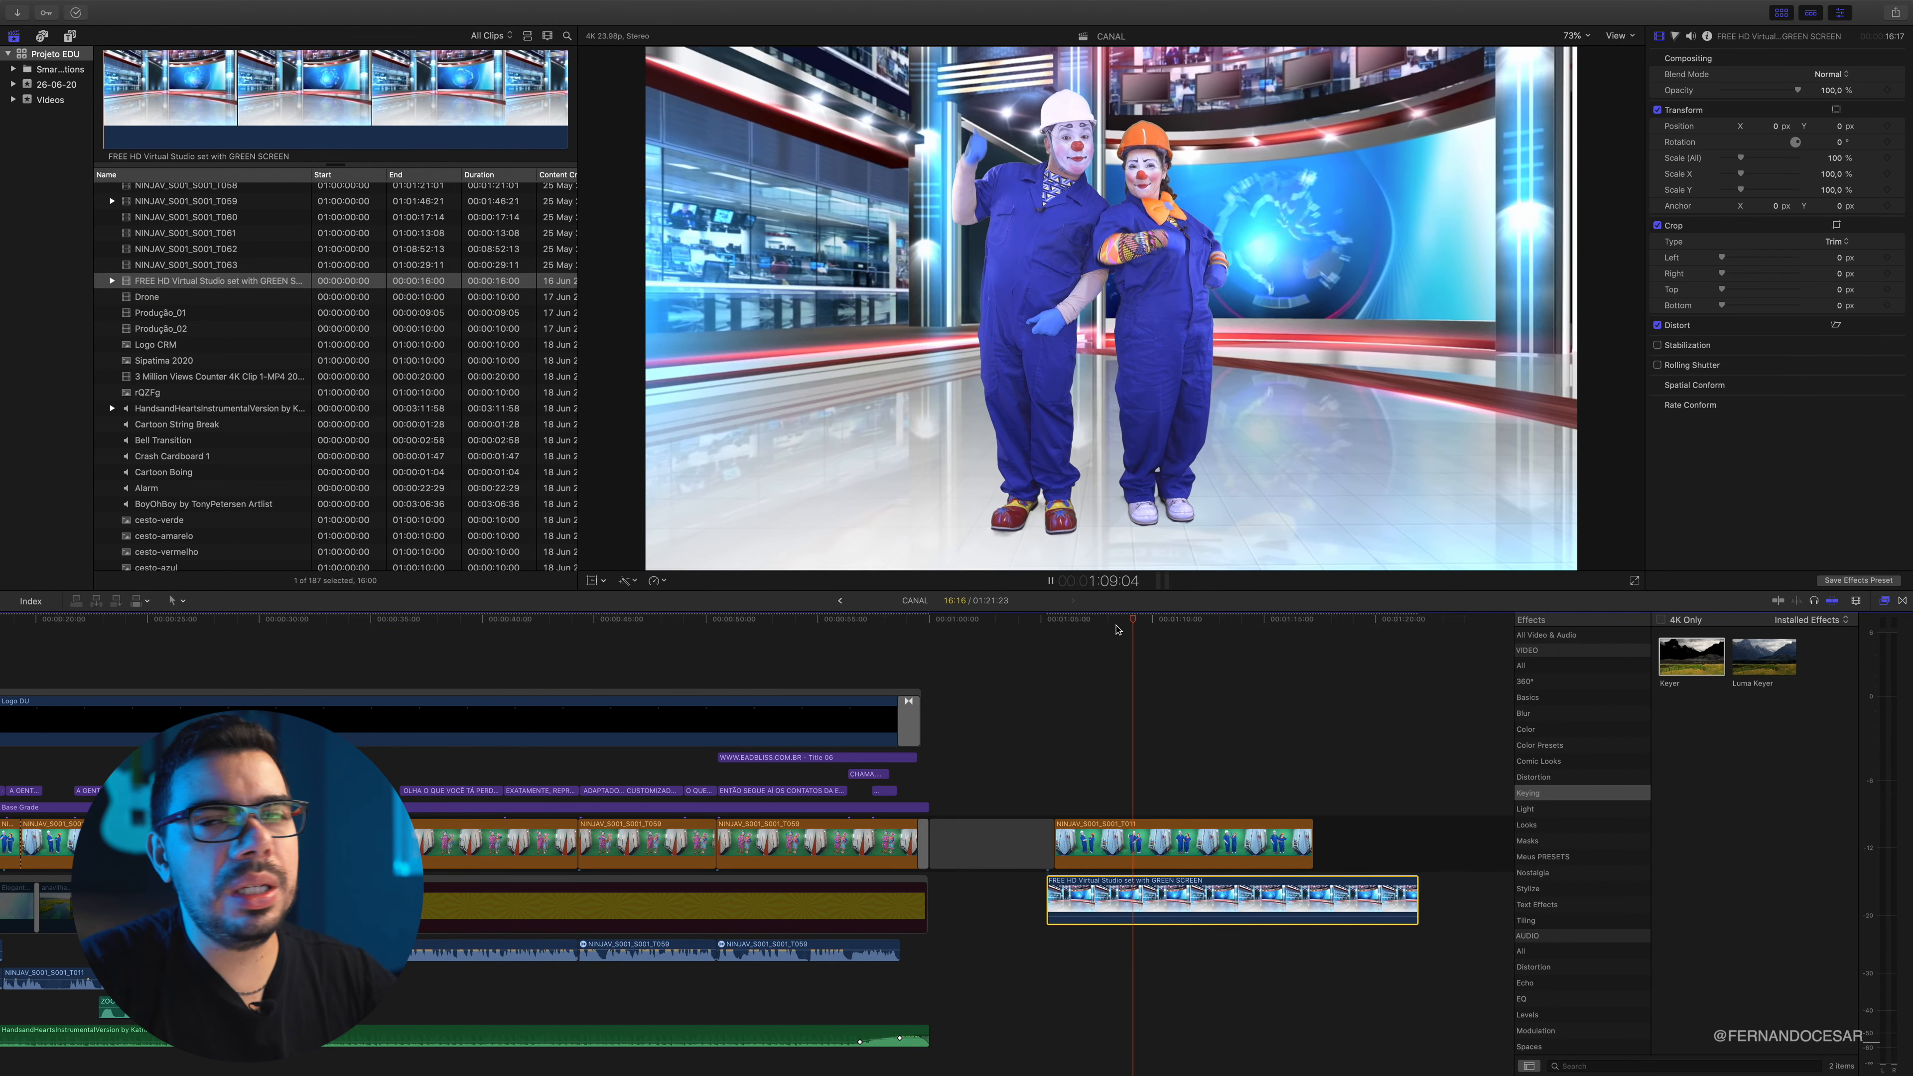
key(space)
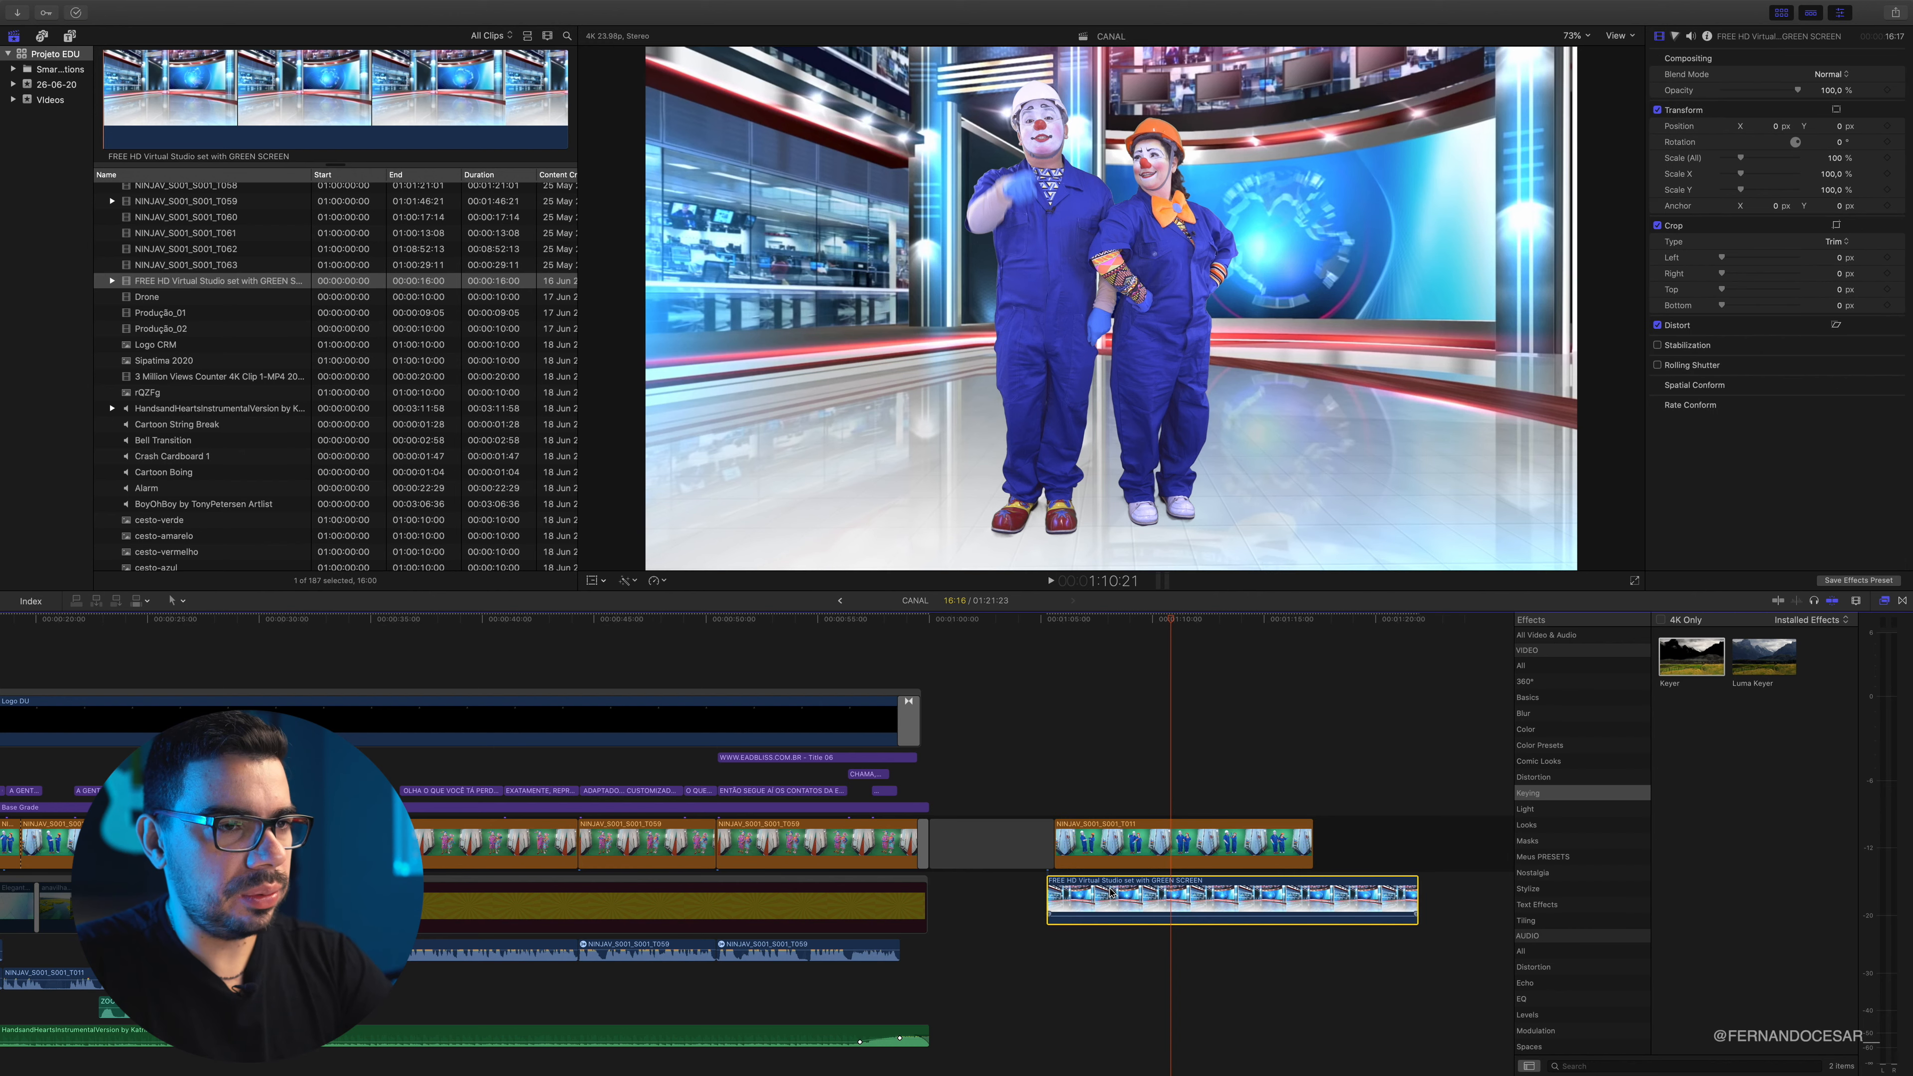
key(Delete)
Find the smoke-effect smoke-machine clip among the media, place it beneath the keyed clip as the background, and play the composite
click(174, 313)
click(183, 329)
click(182, 344)
click(182, 360)
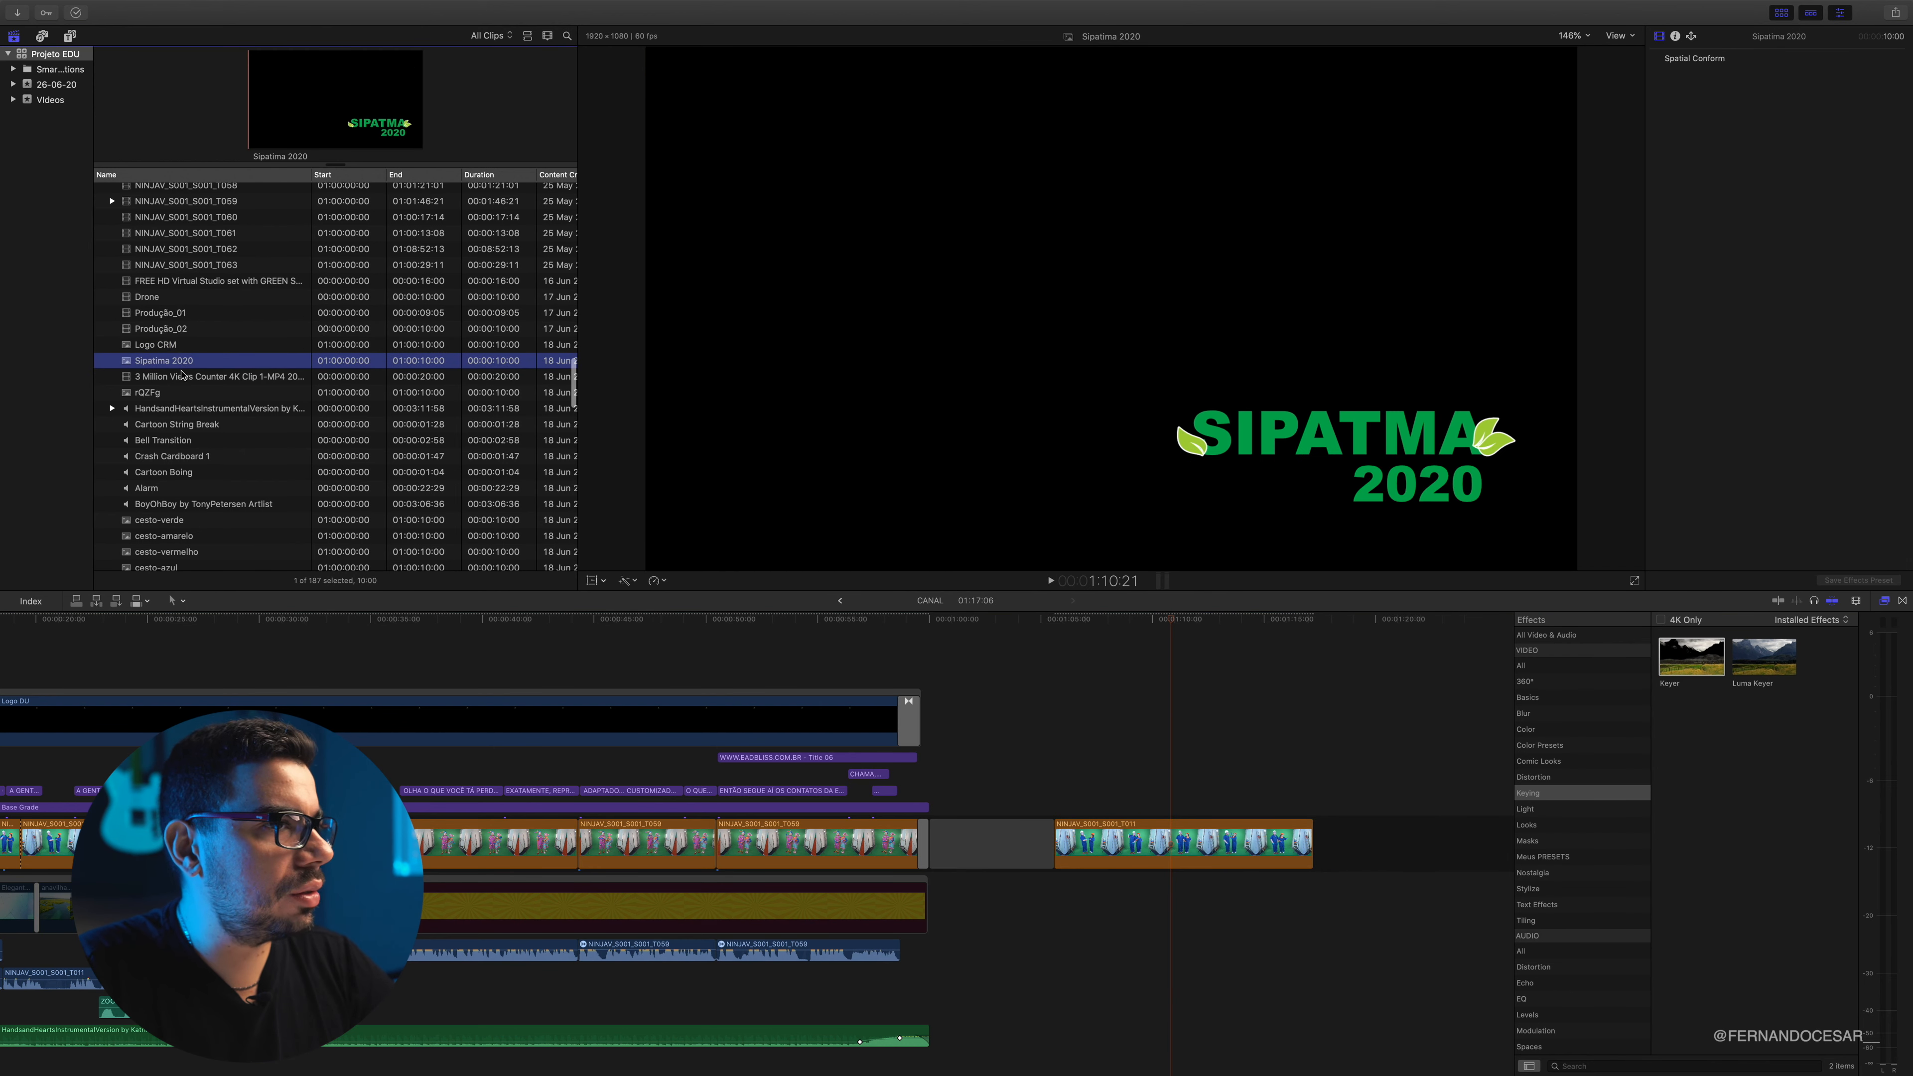
click(181, 376)
click(181, 392)
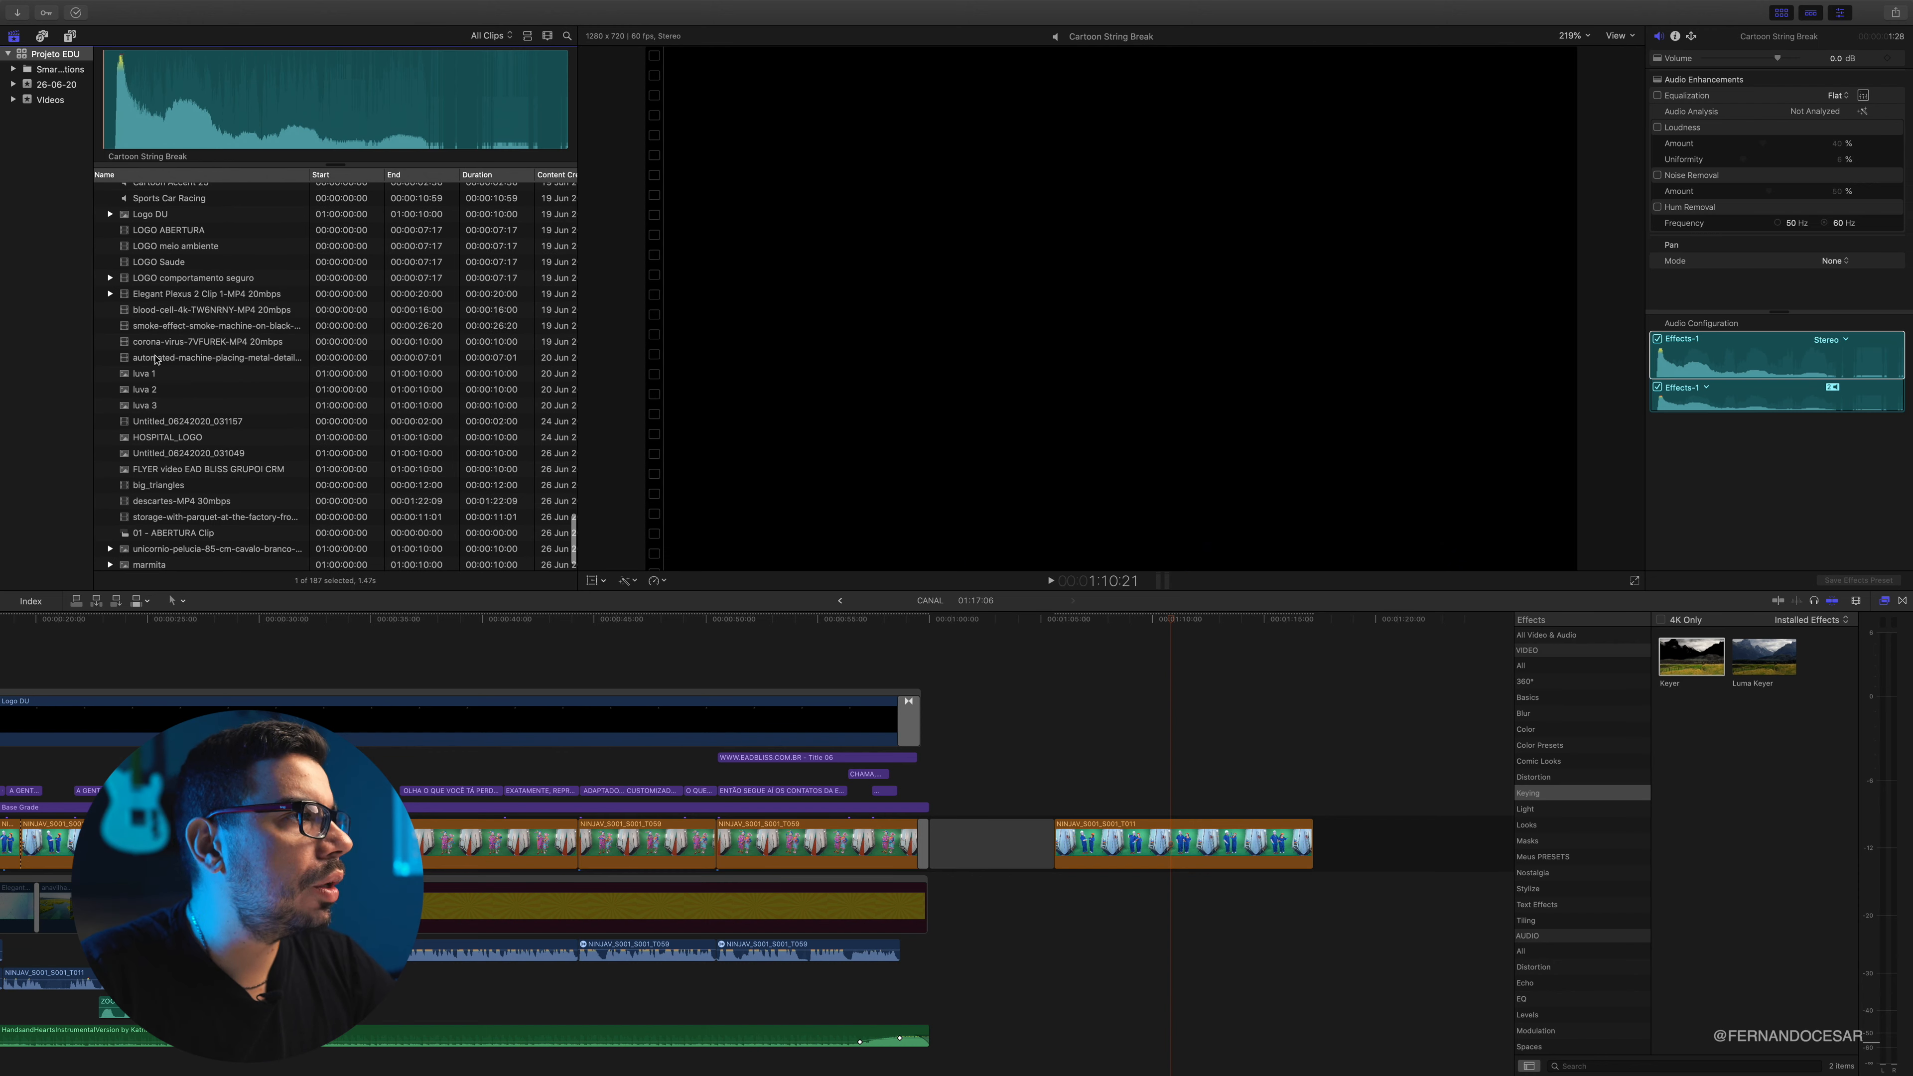
click(151, 328)
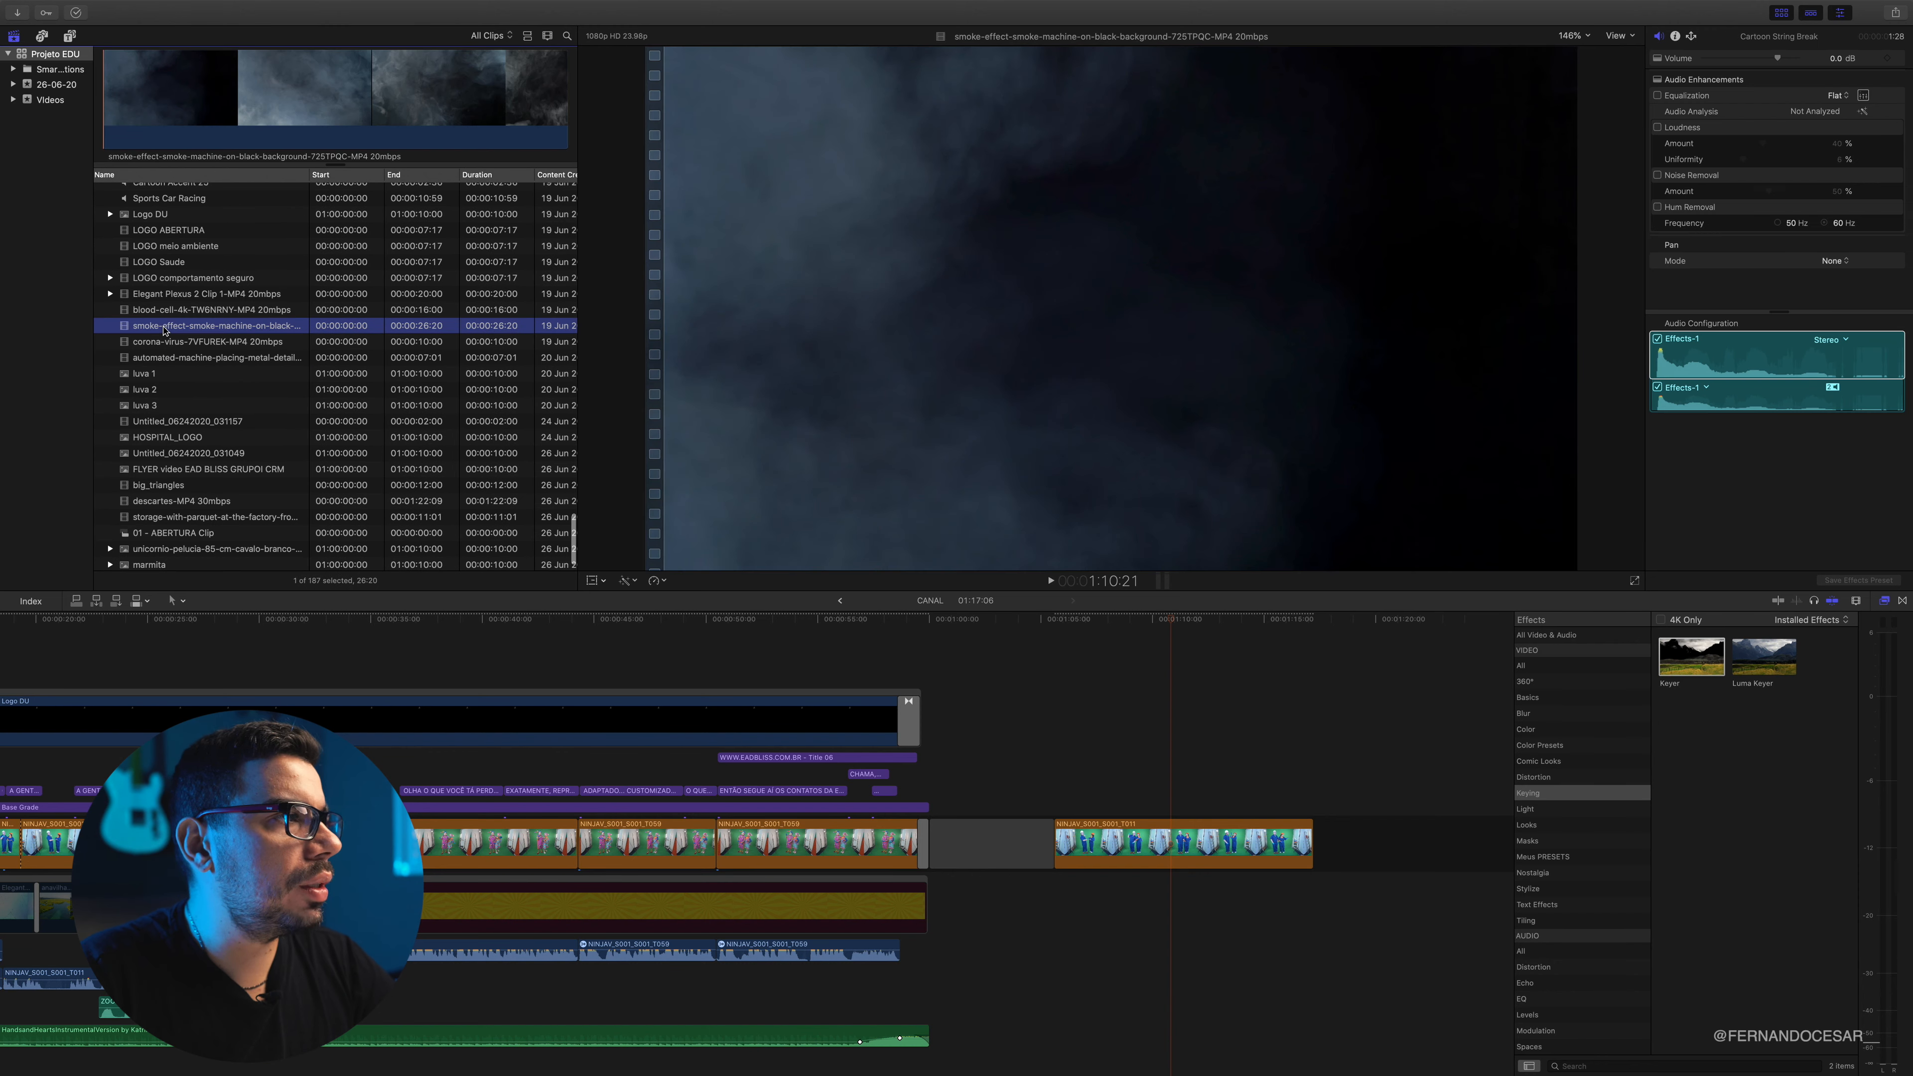
drag(124, 331, 1036, 901)
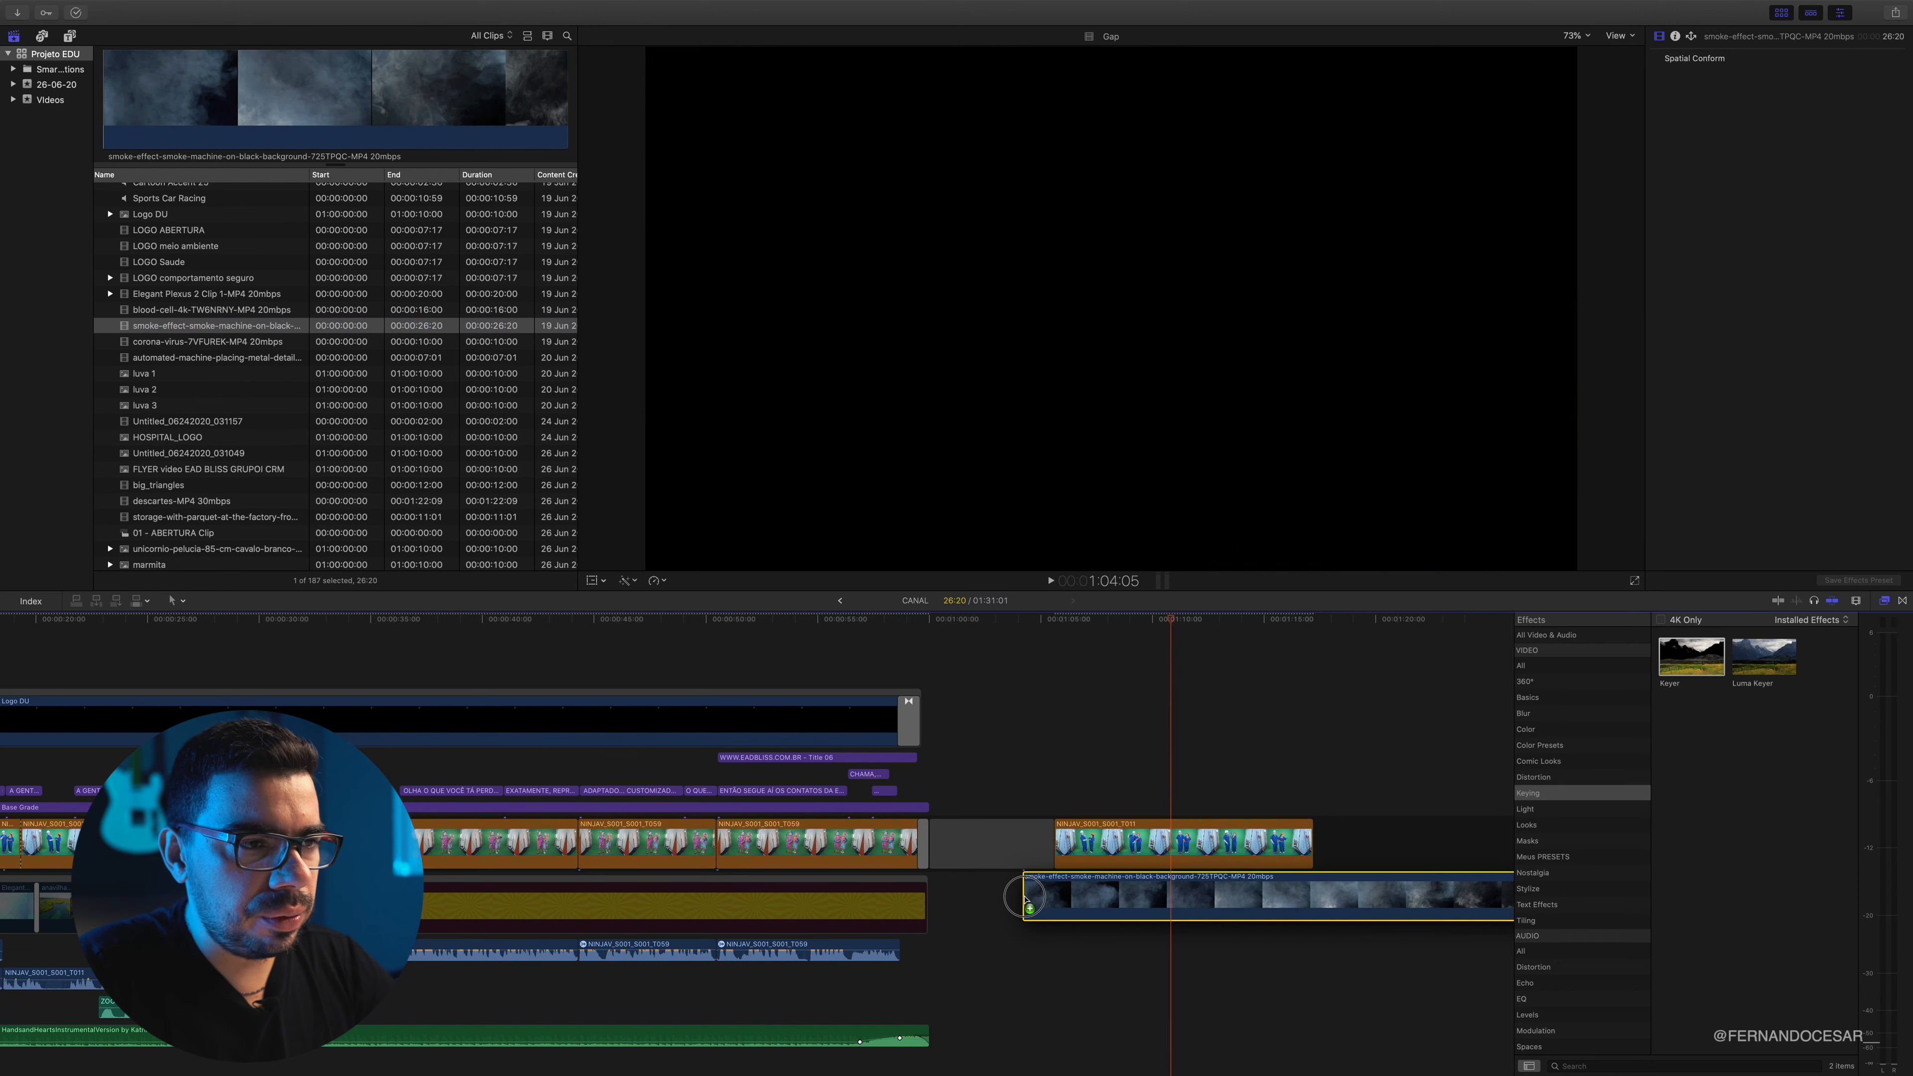
click(1070, 654)
key(space)
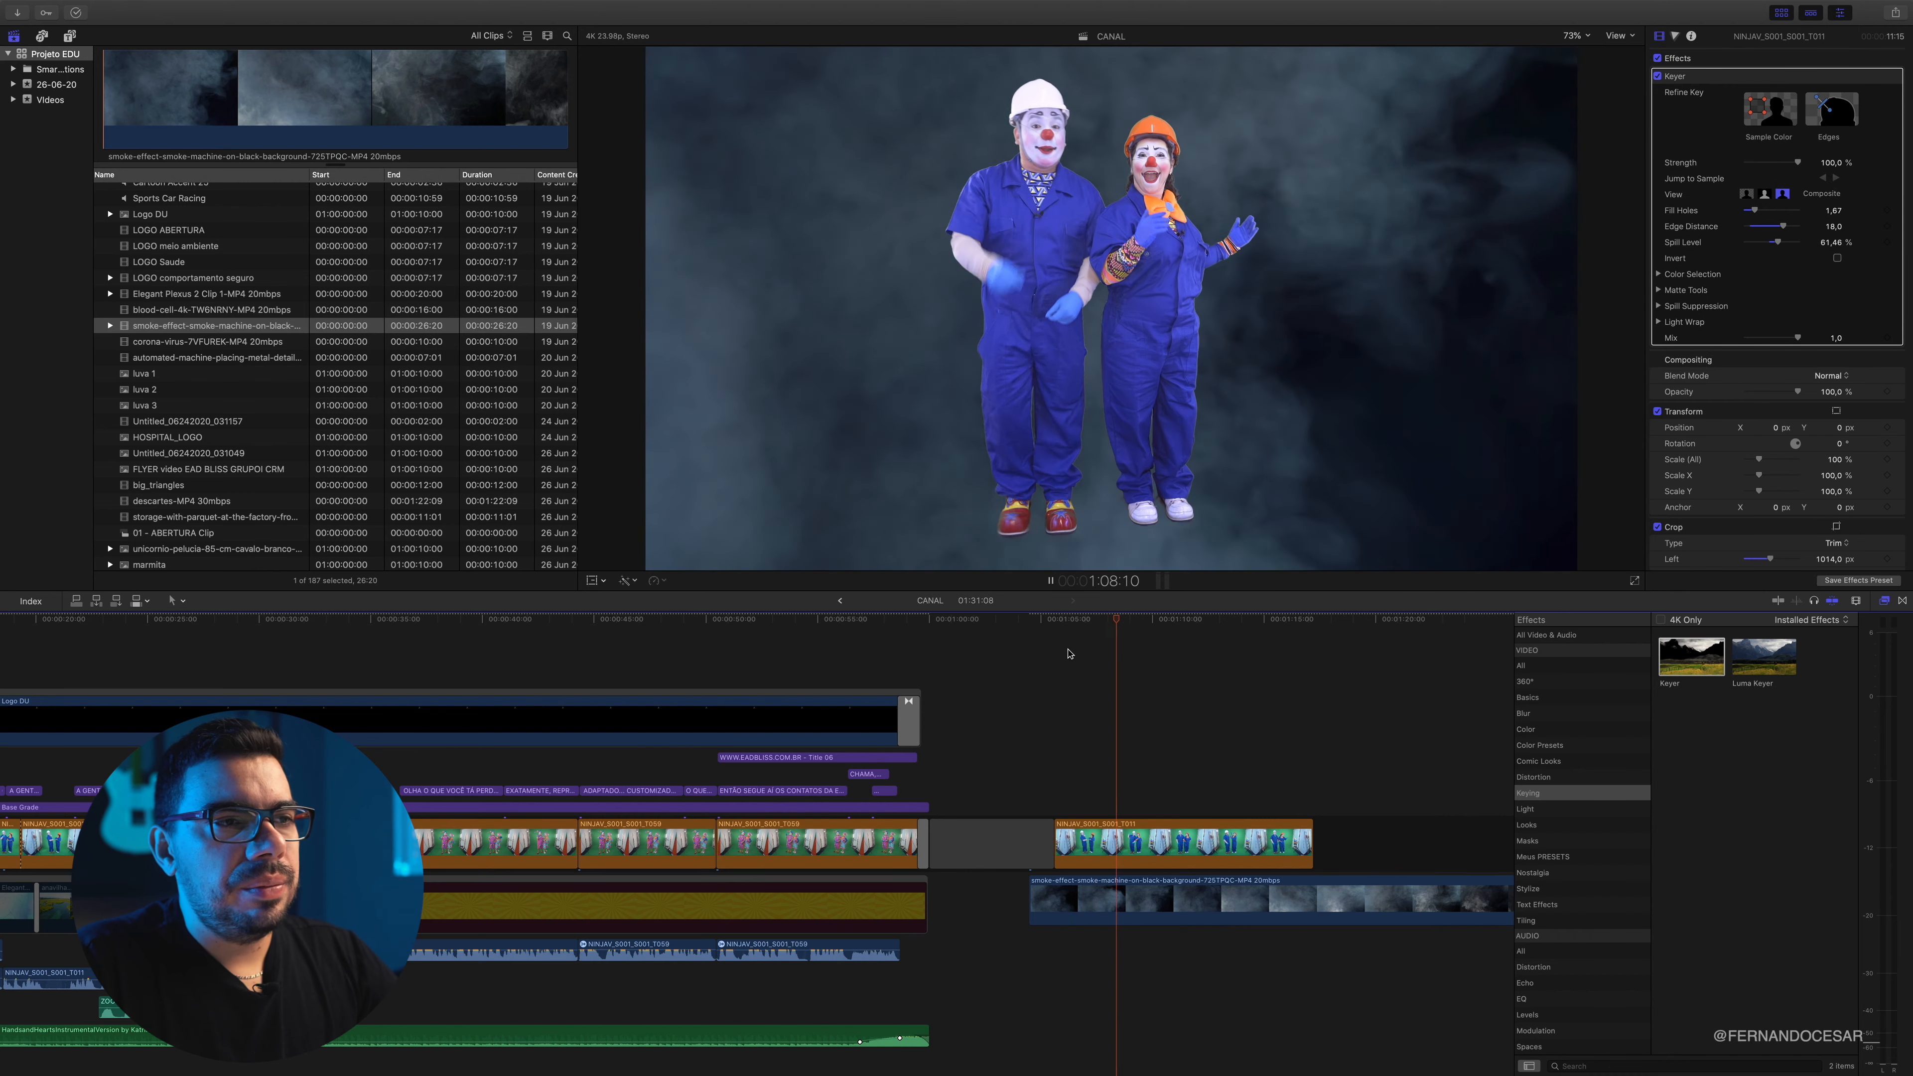
Lower the keyed clip's midtone exposure in the Color Board and raise its saturation to 15% for midtones and 34% for highlights
click(1184, 864)
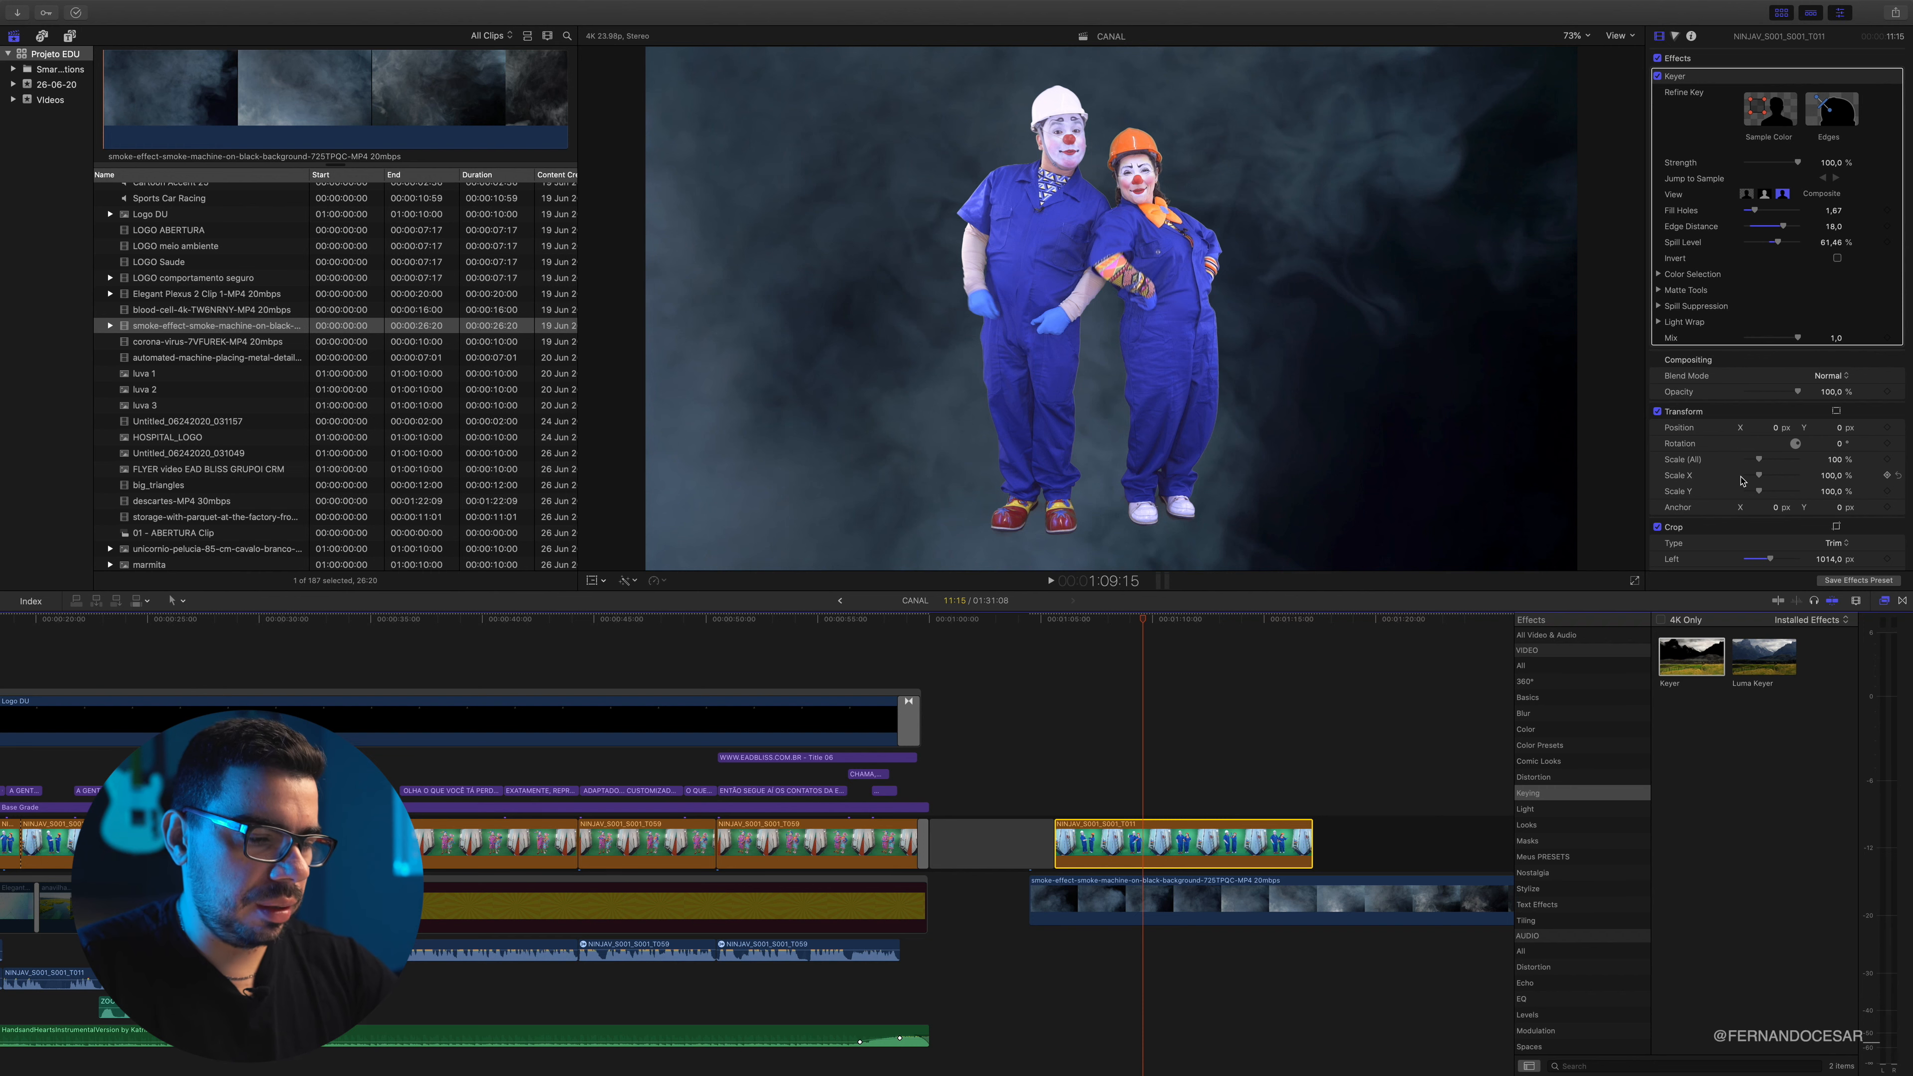
key(super+6)
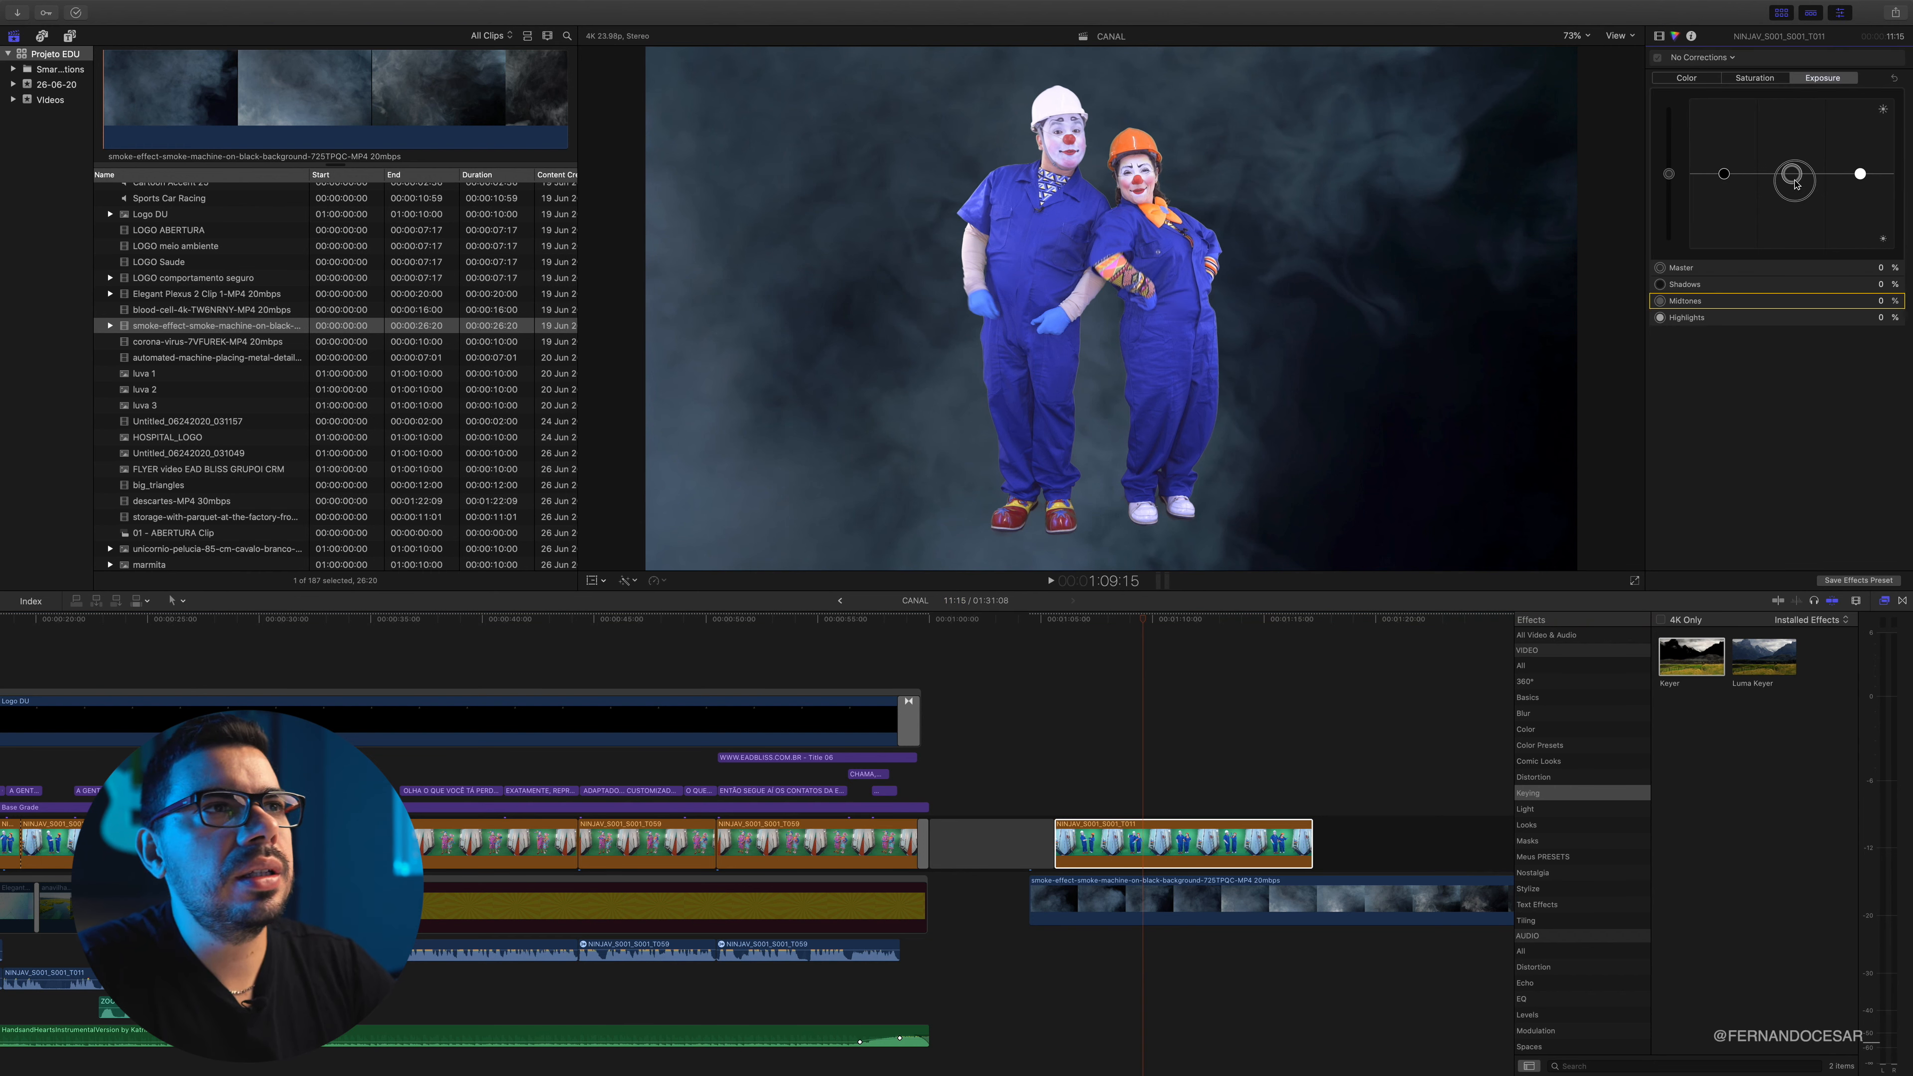
drag(1796, 181, 1796, 190)
click(1776, 80)
click(1792, 175)
click(1861, 174)
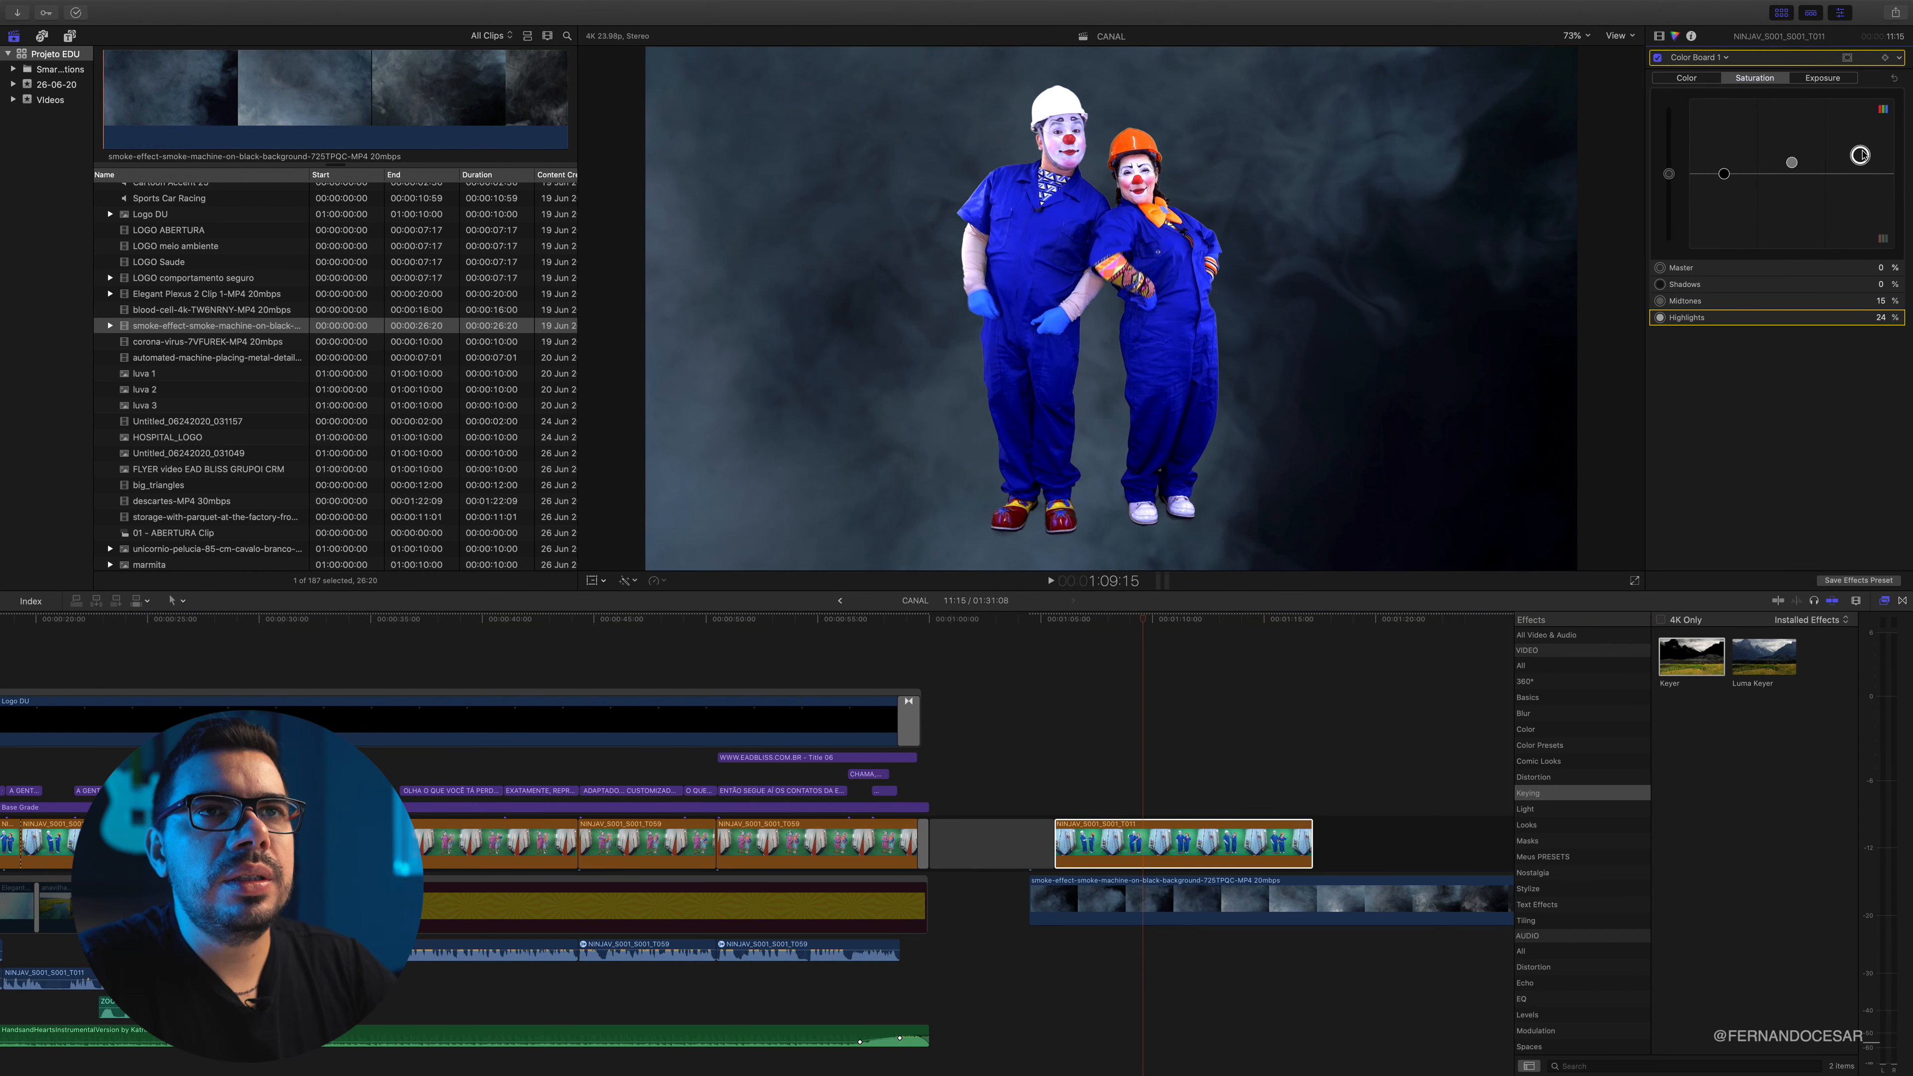
Tint the keyed clip's highlights orange in the Color Board, at 37° and 19%
click(1714, 79)
drag(1823, 174, 1685, 159)
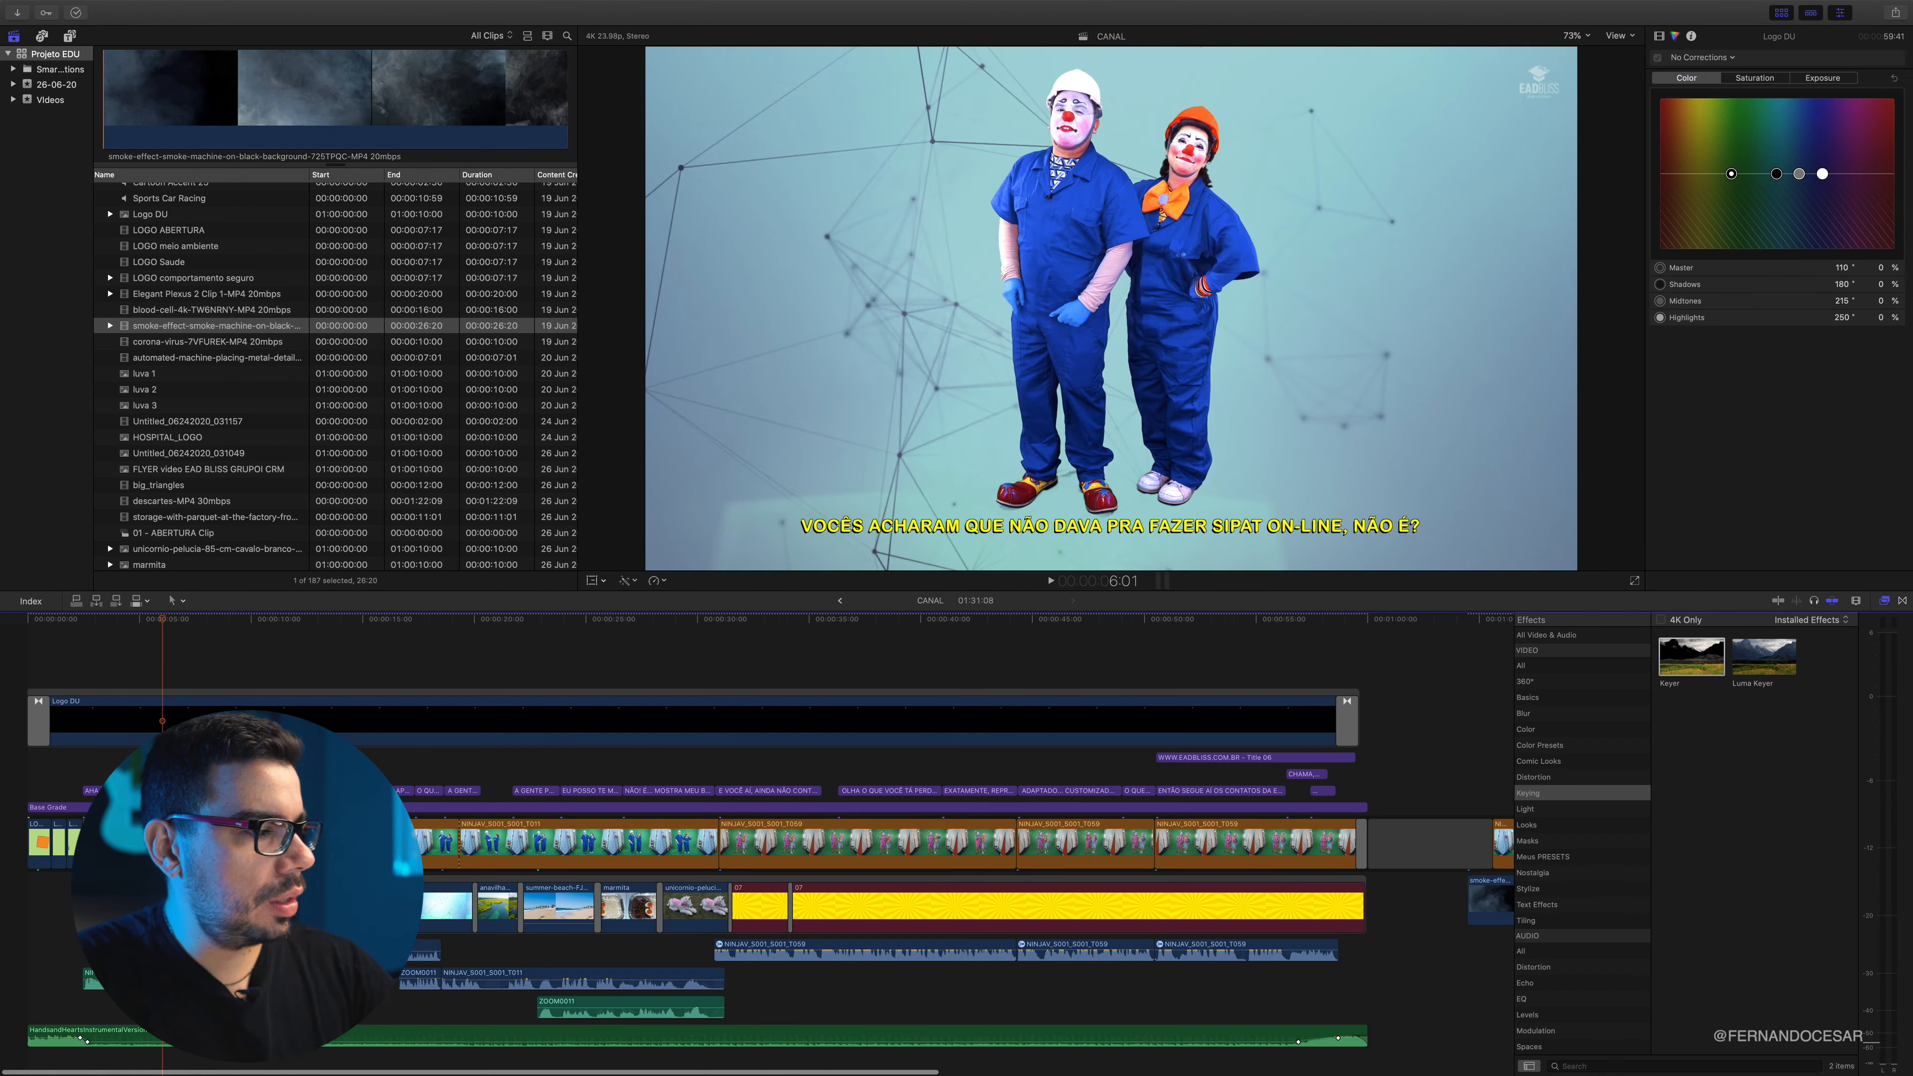
Play the finished edit in the CANAL project from about 6 seconds to review its keyed scenes, and skim through other parts of it
key(space)
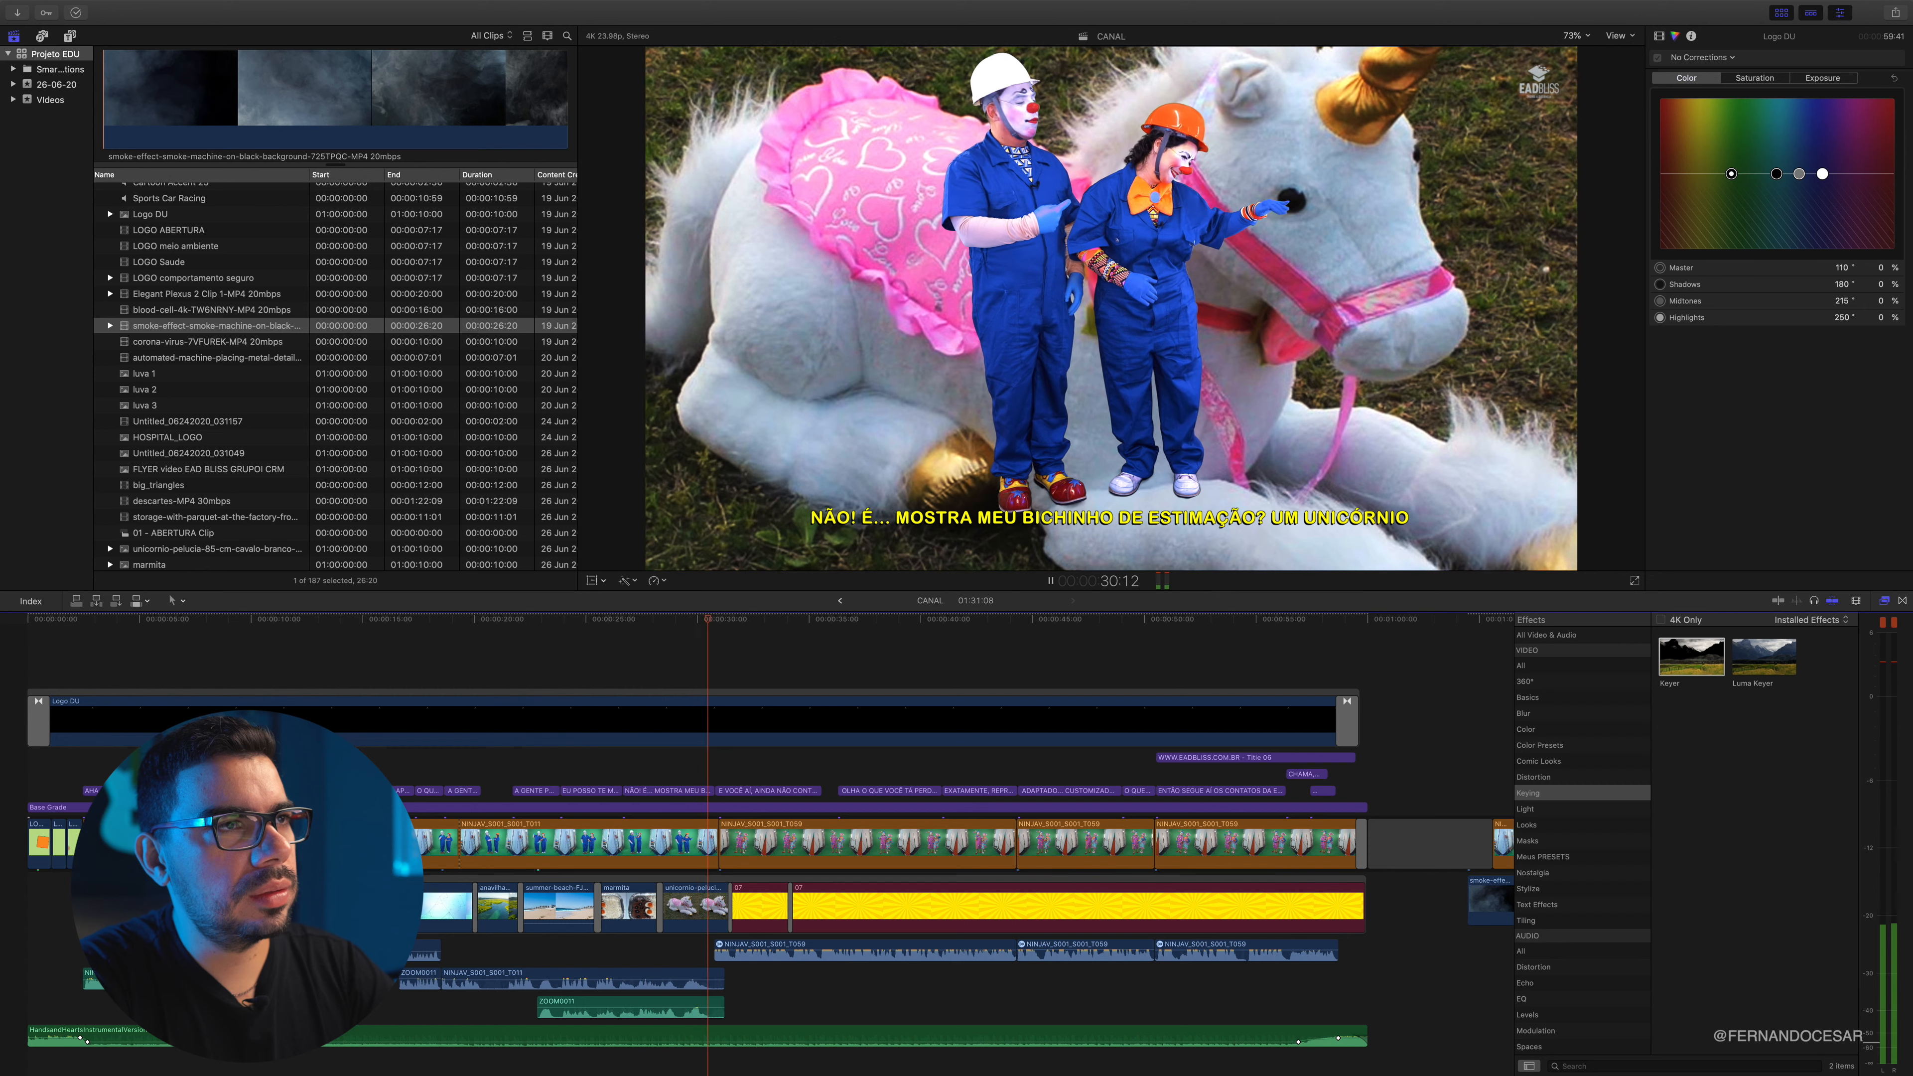
key(space)
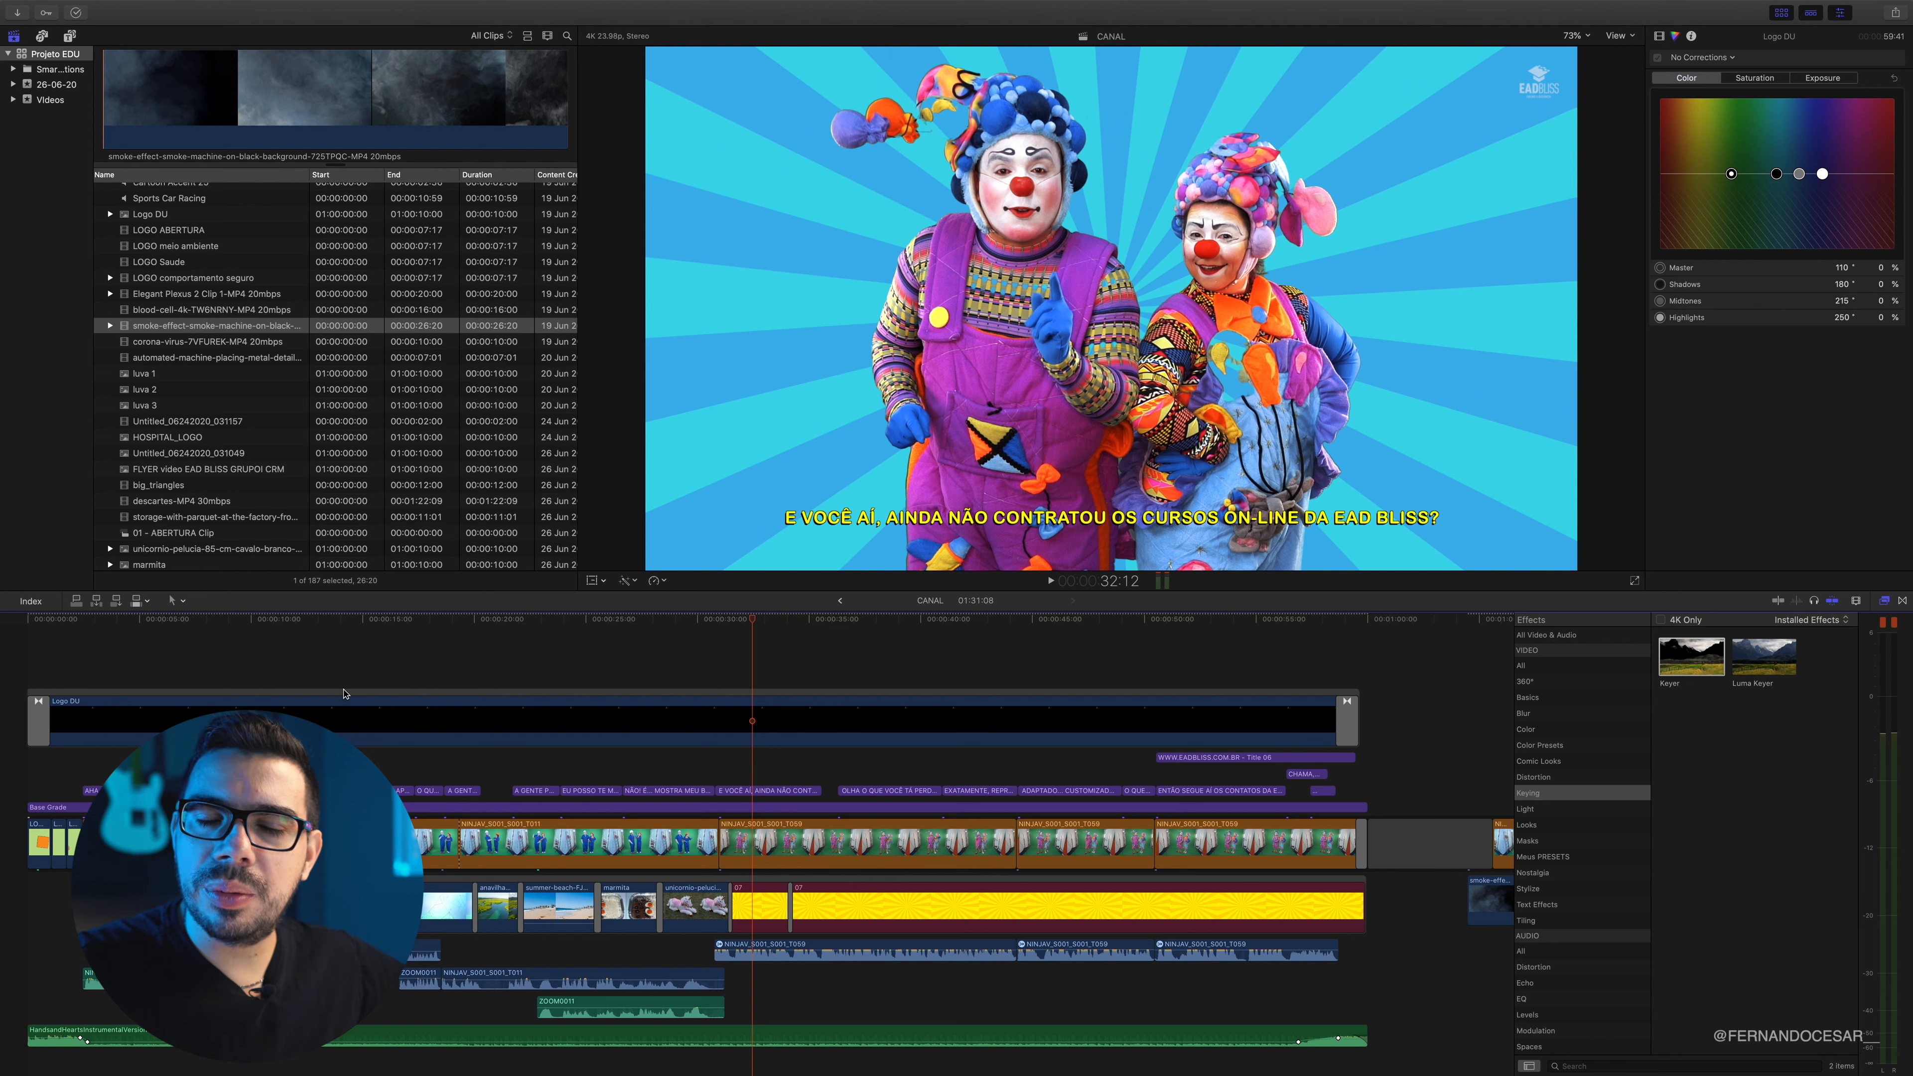
click(202, 647)
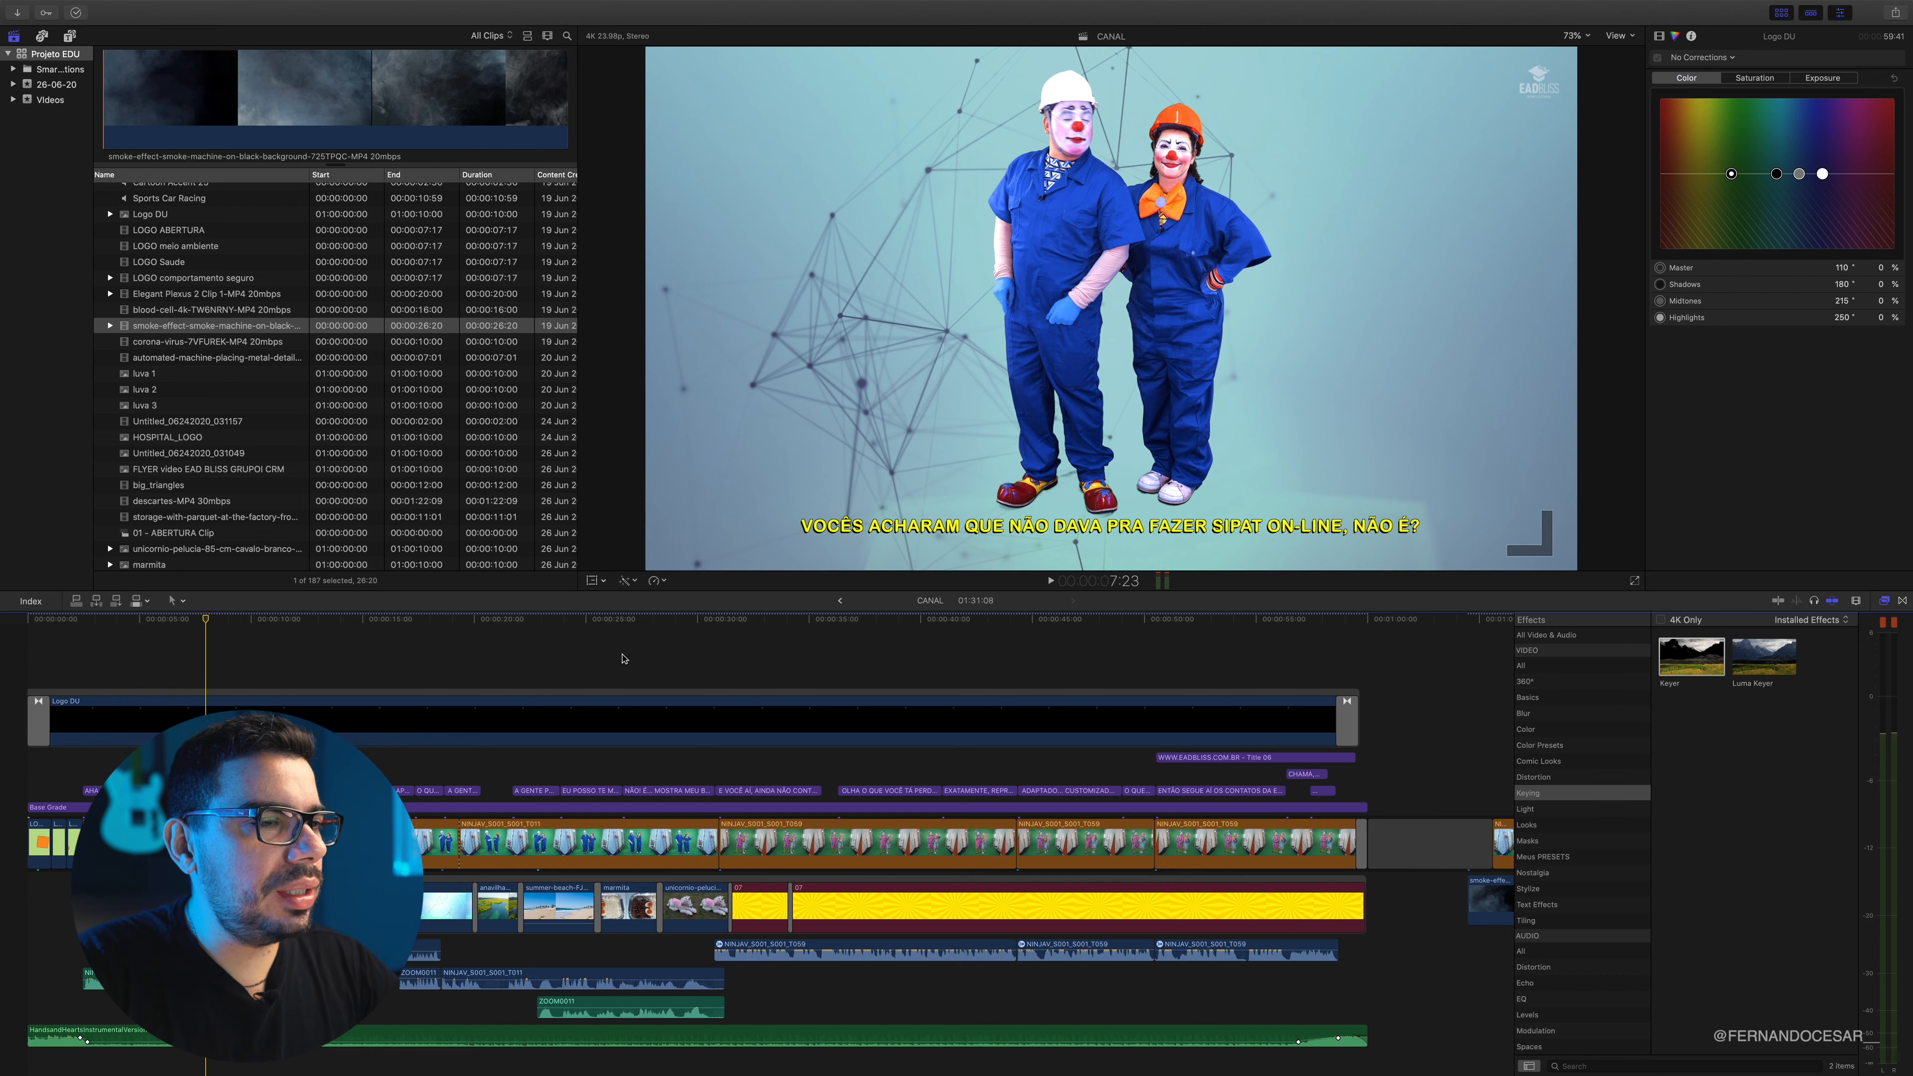
drag(697, 629, 1019, 656)
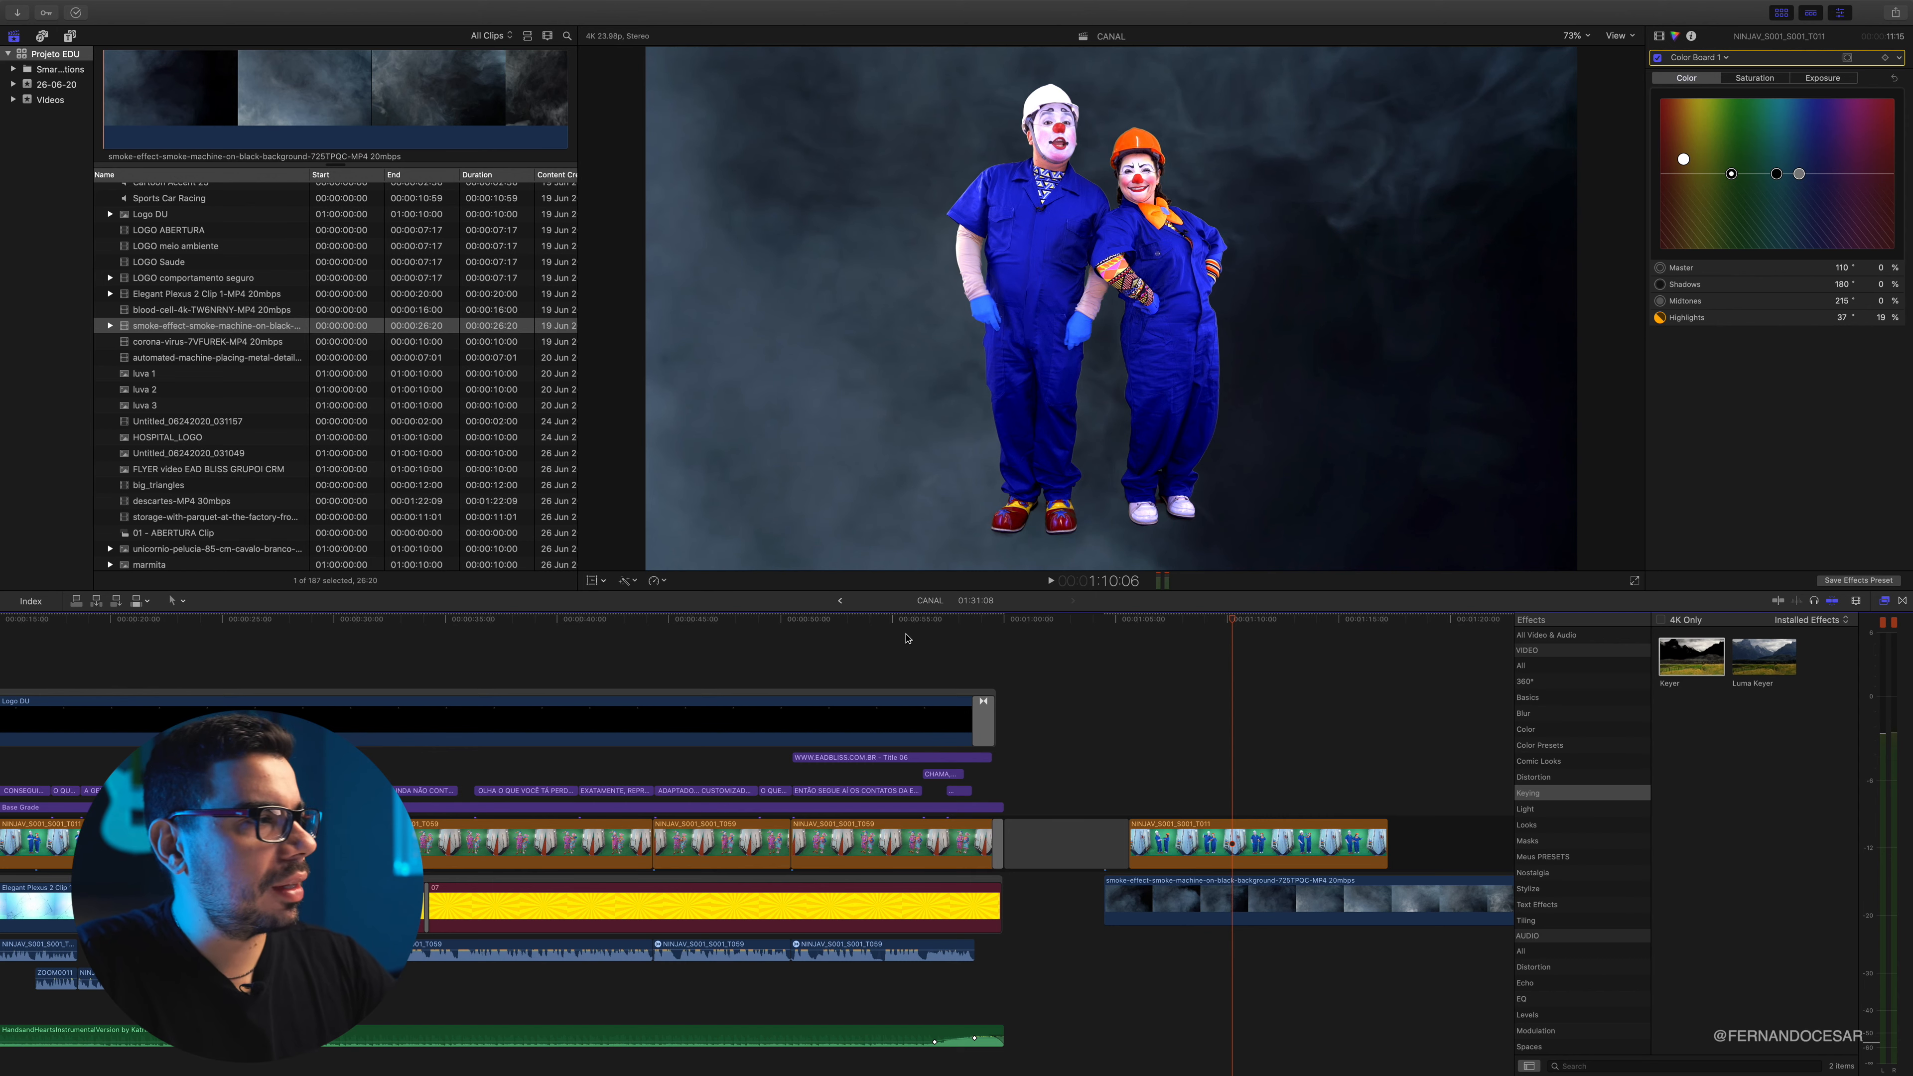
Find the VIDEO ALL project in the library's project list and open it in the timeline
scroll(218, 422, up, 15)
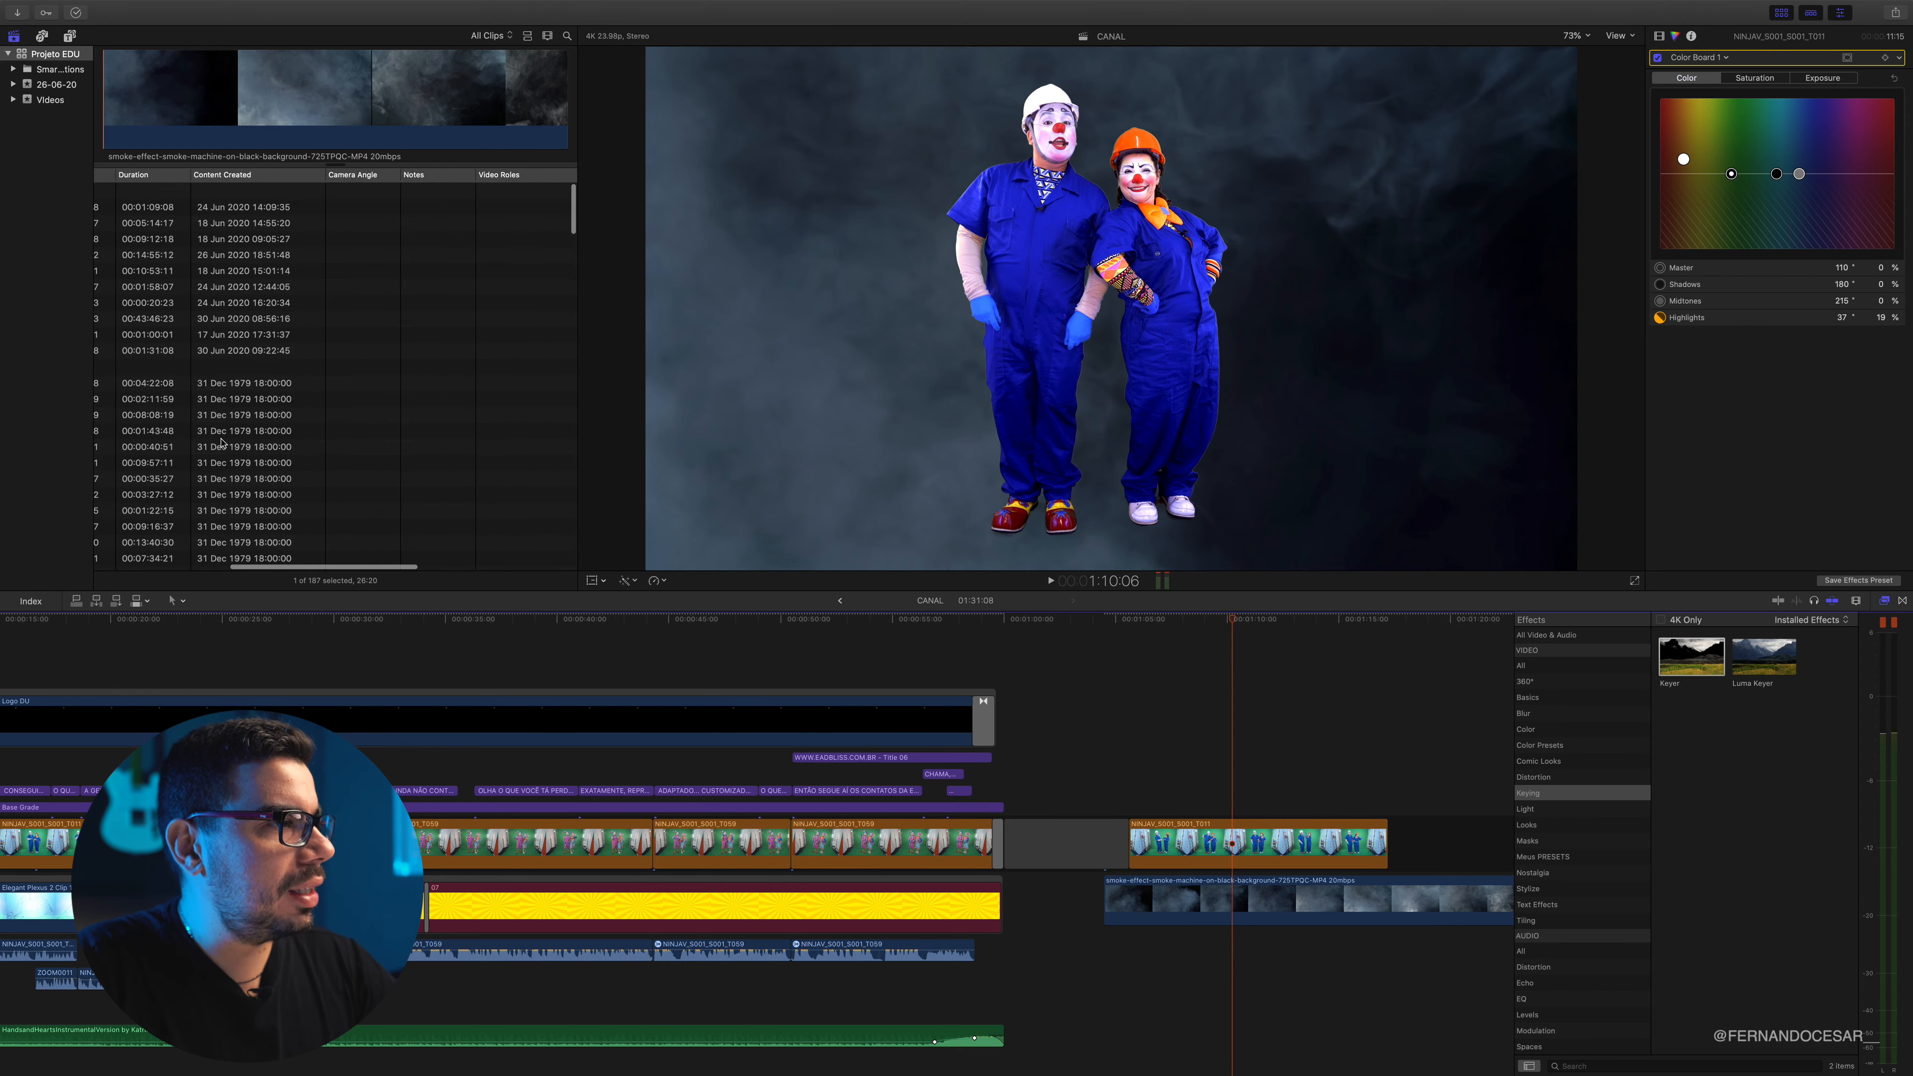
scroll(188, 376, right, 1)
scroll(189, 377, down, 1)
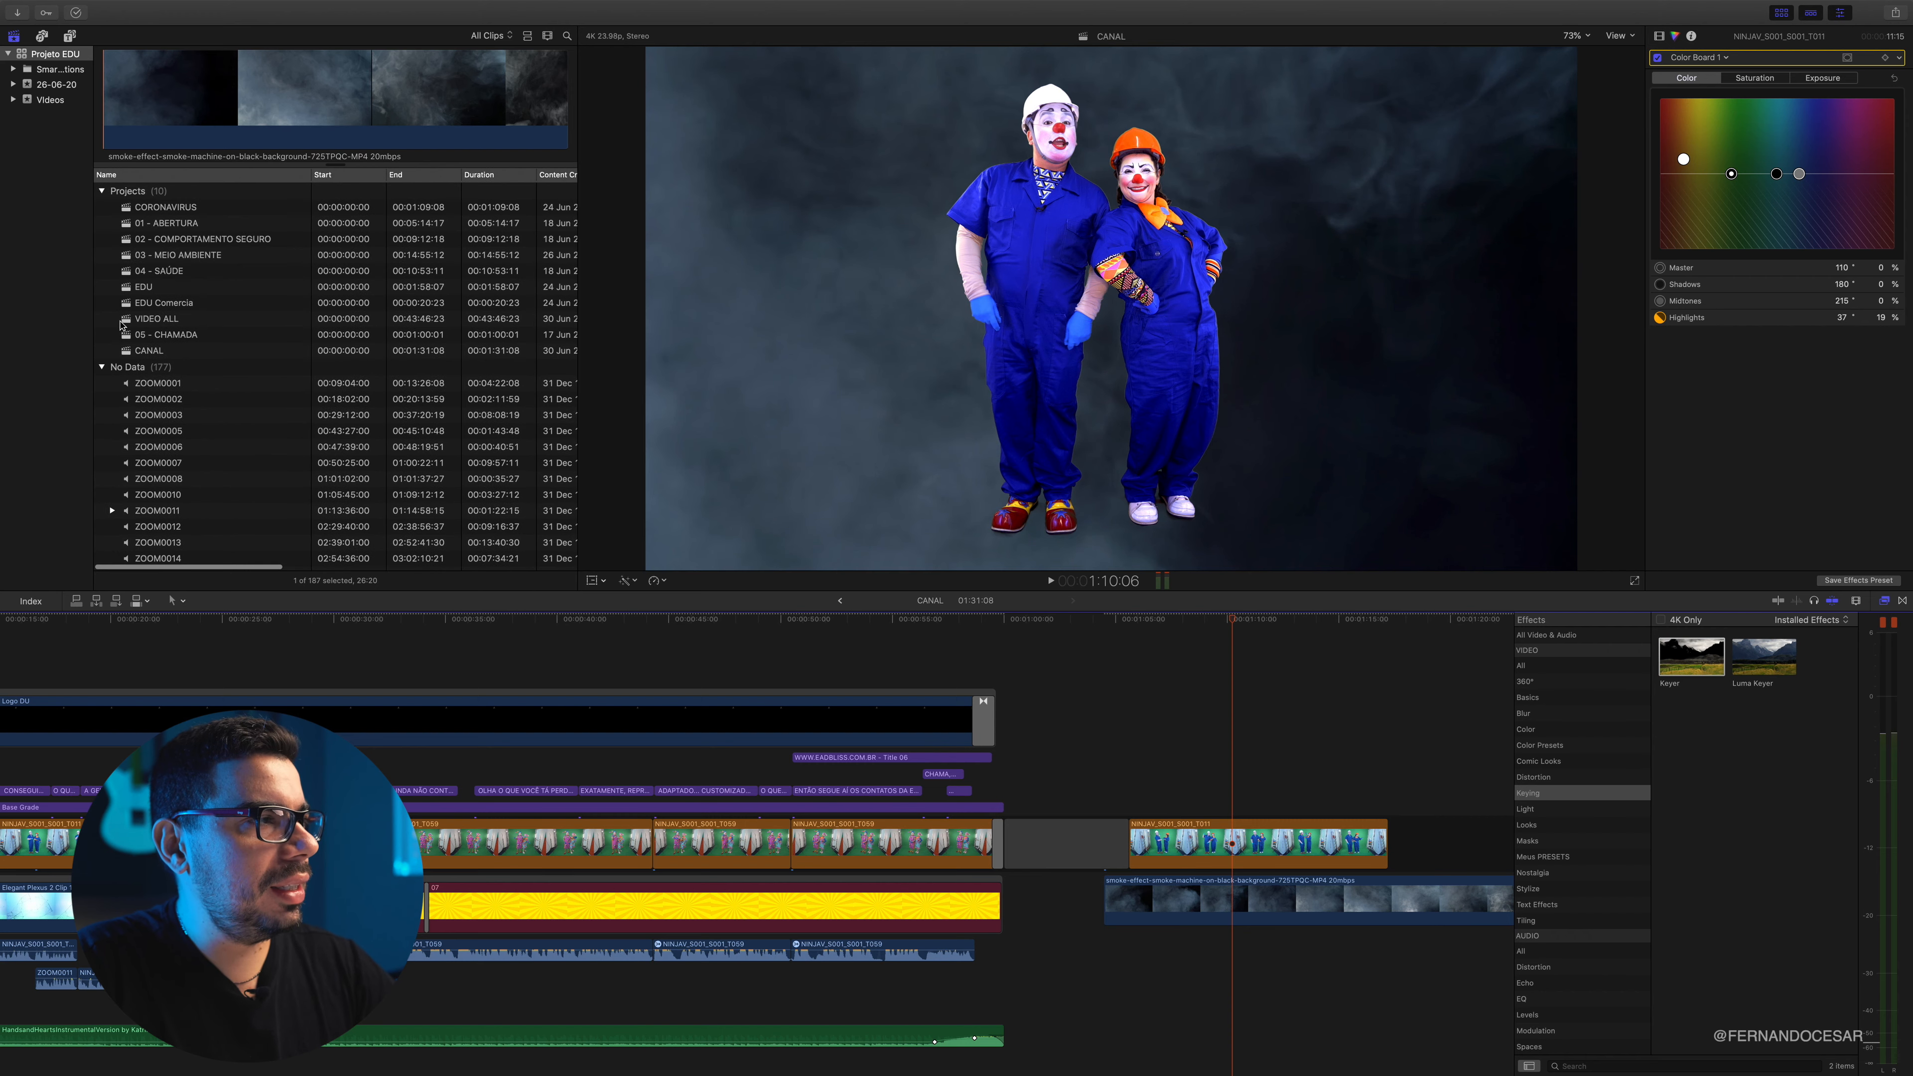
double_click(122, 324)
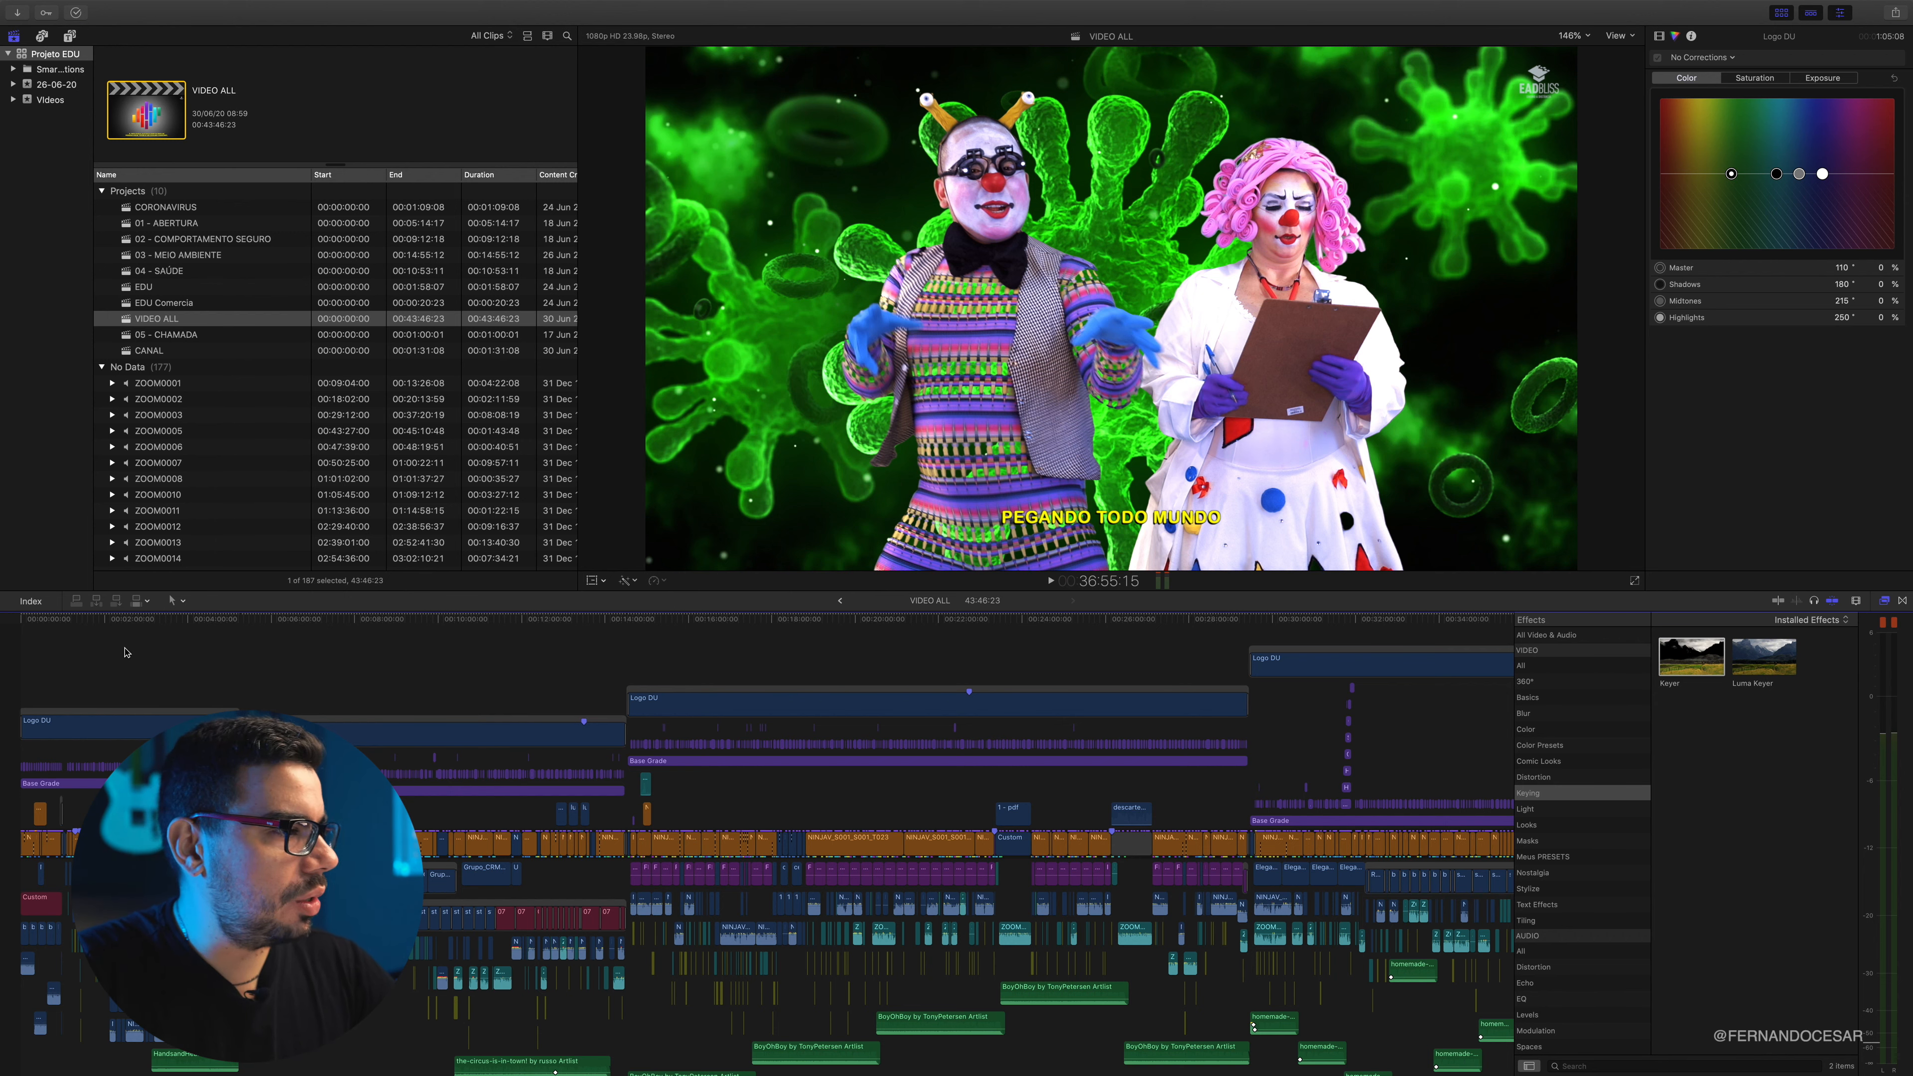
Review the keyed presenter scenes in the first minute of the VIDEO ALL project, skimming and playing them from the start
key(Home)
key(space)
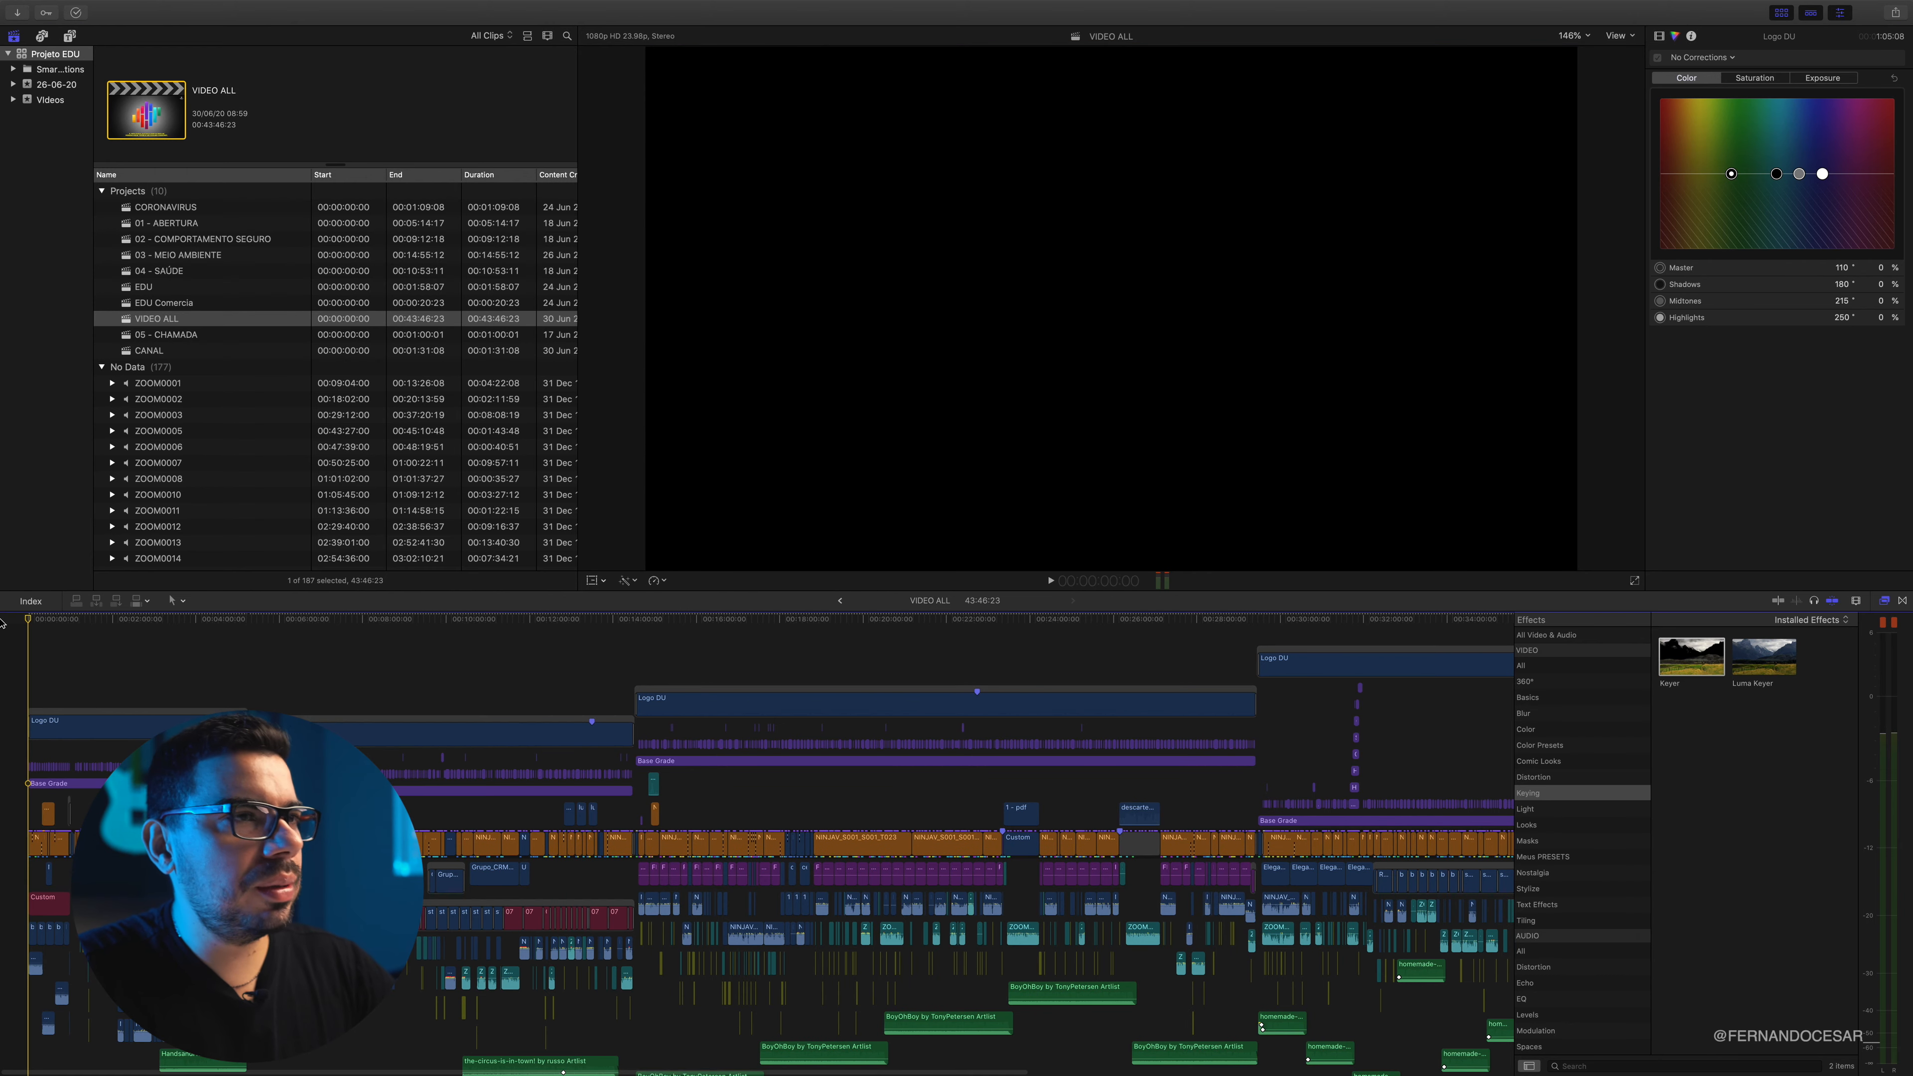
click(69, 627)
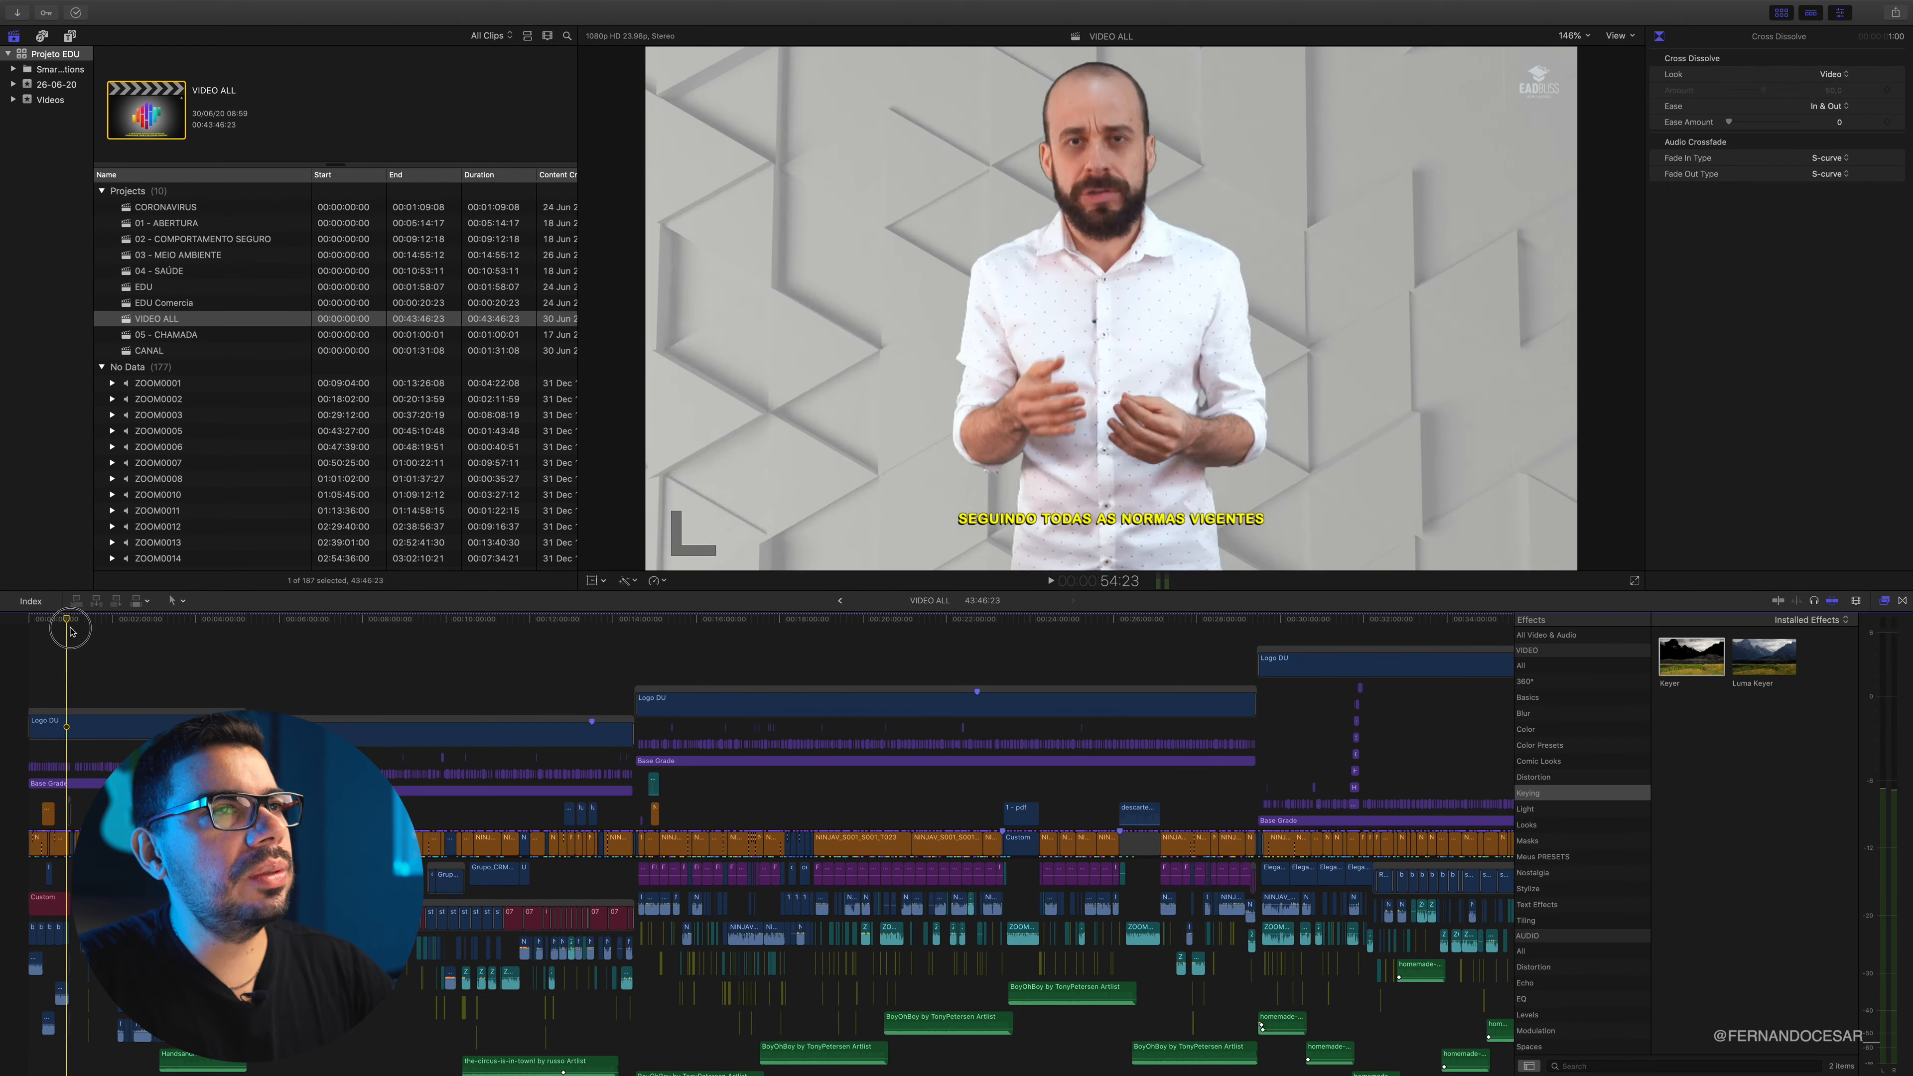
drag(70, 627, 47, 621)
key(space)
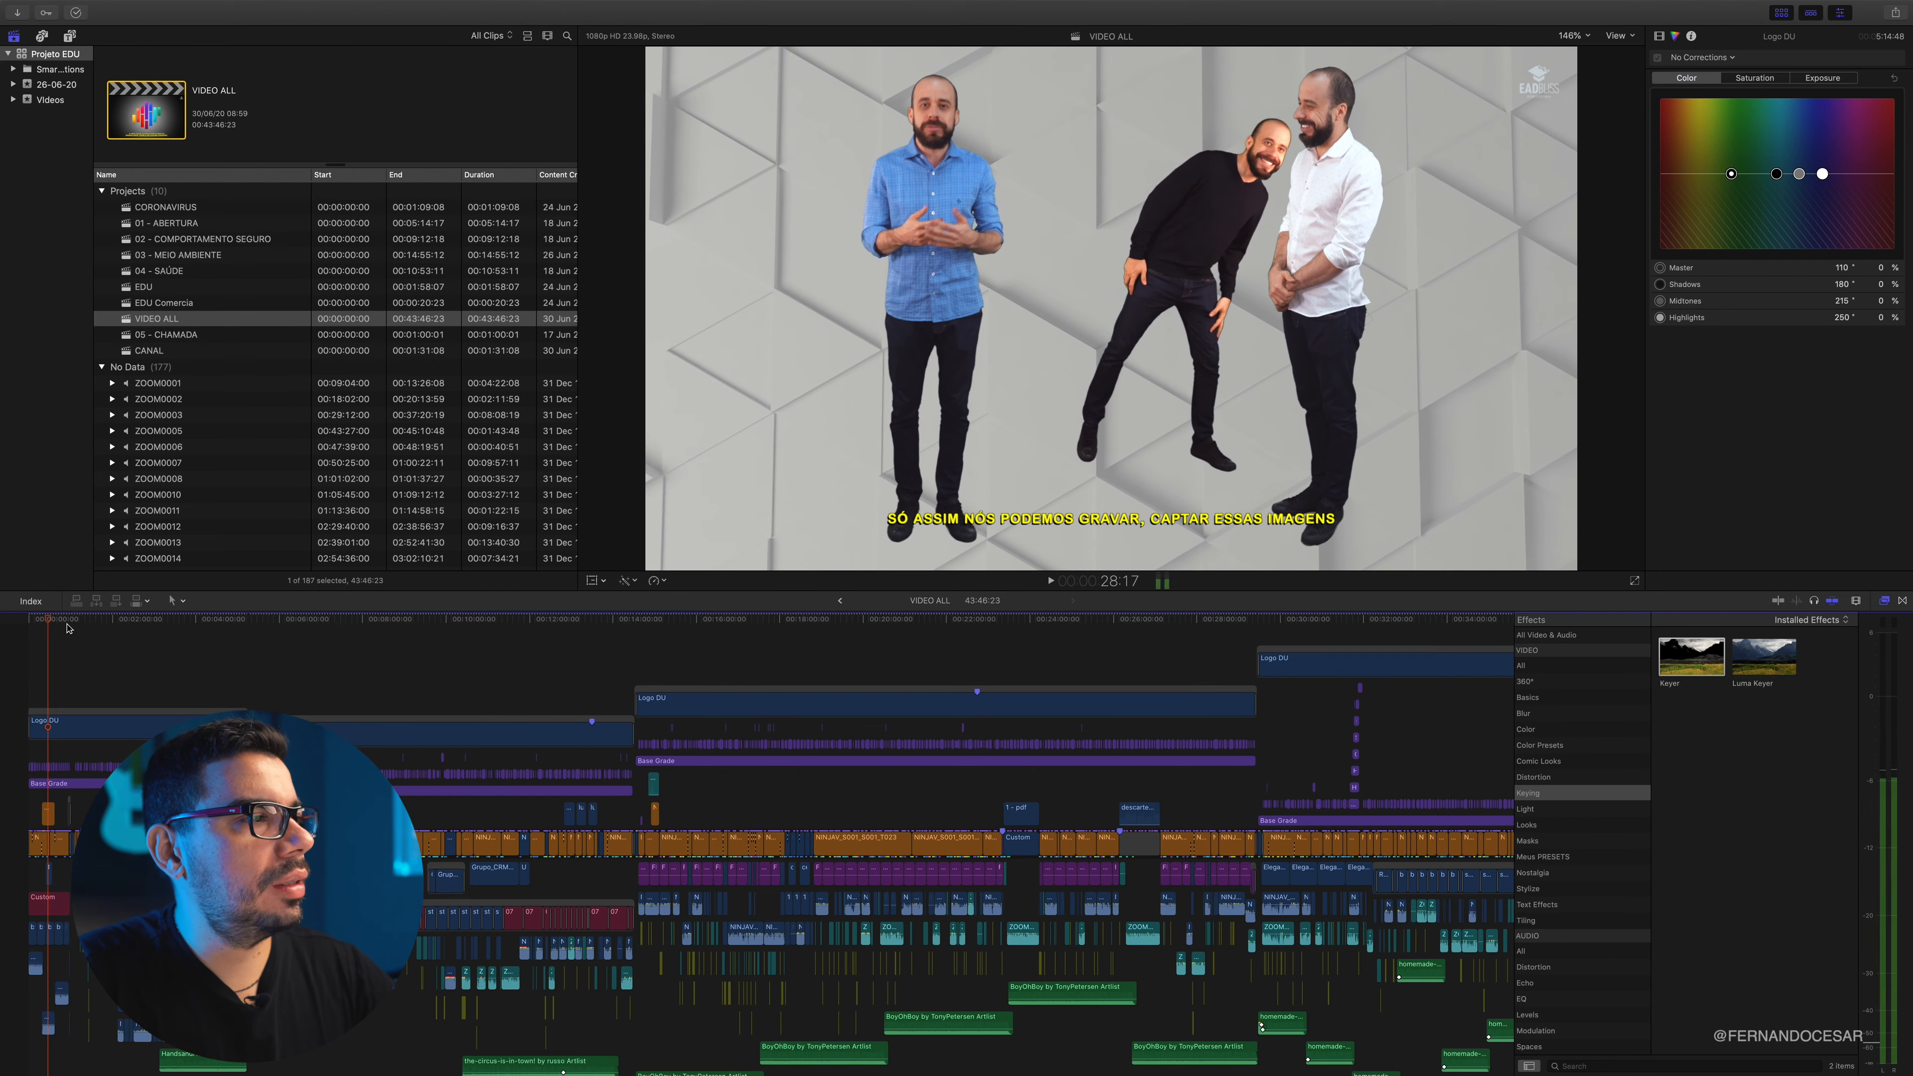
Skim to the hospital presenter scene near the end of the VIDEO ALL project and play it
click(51, 622)
drag(51, 622, 1093, 724)
key(space)
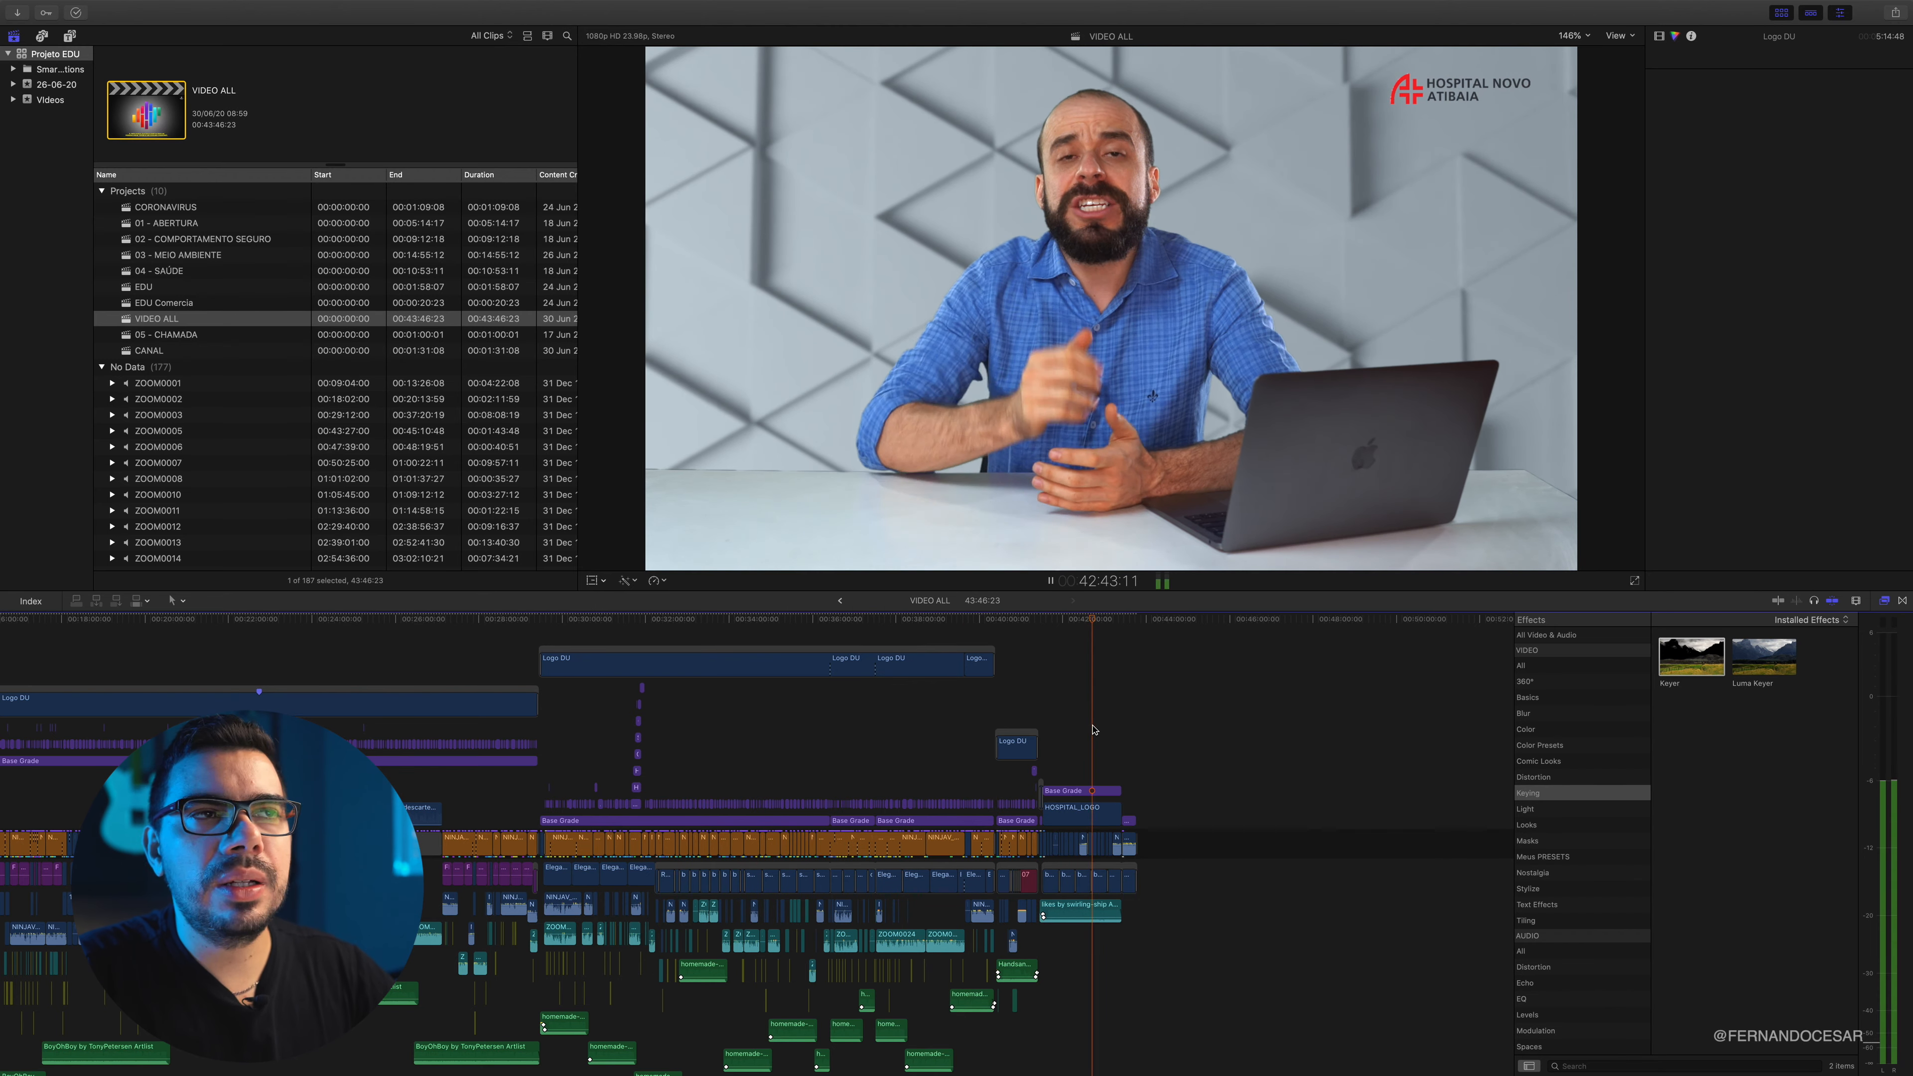